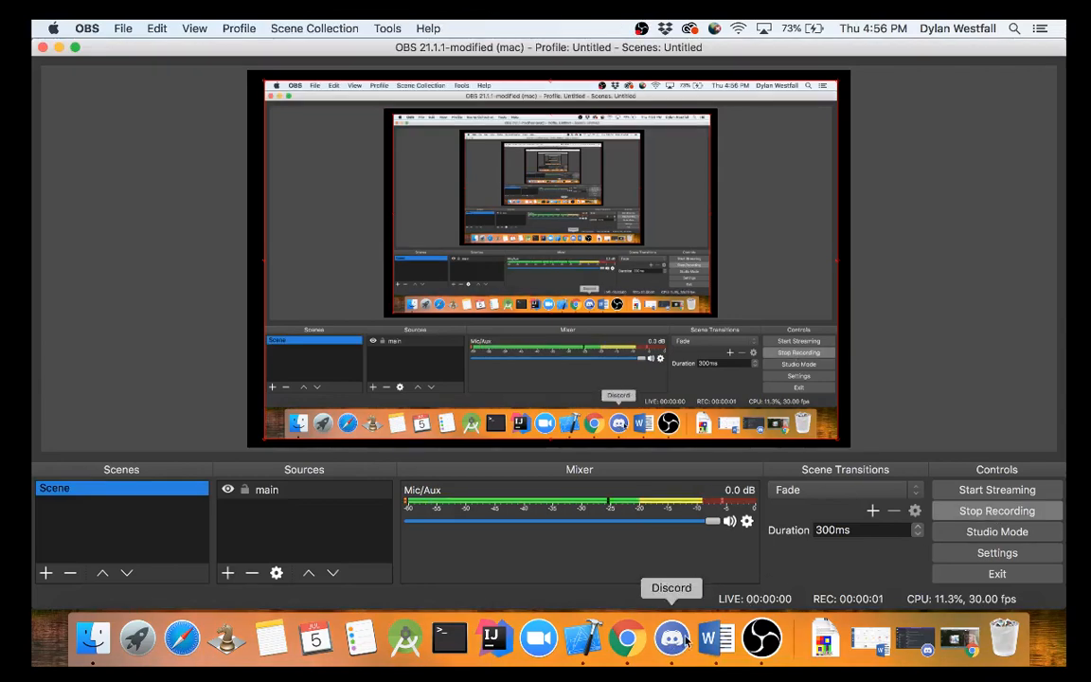
# Step: Launch Xcode from the Dock so its welcome window appears
pyautogui.click(583, 641)
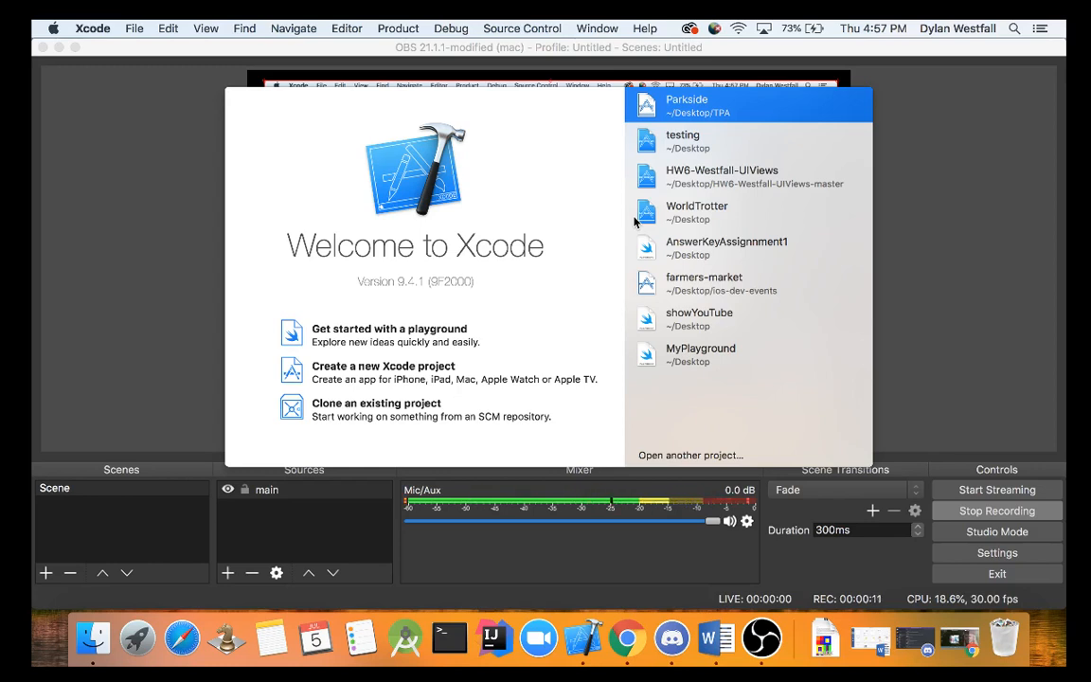
pyautogui.moveTo(479, 380)
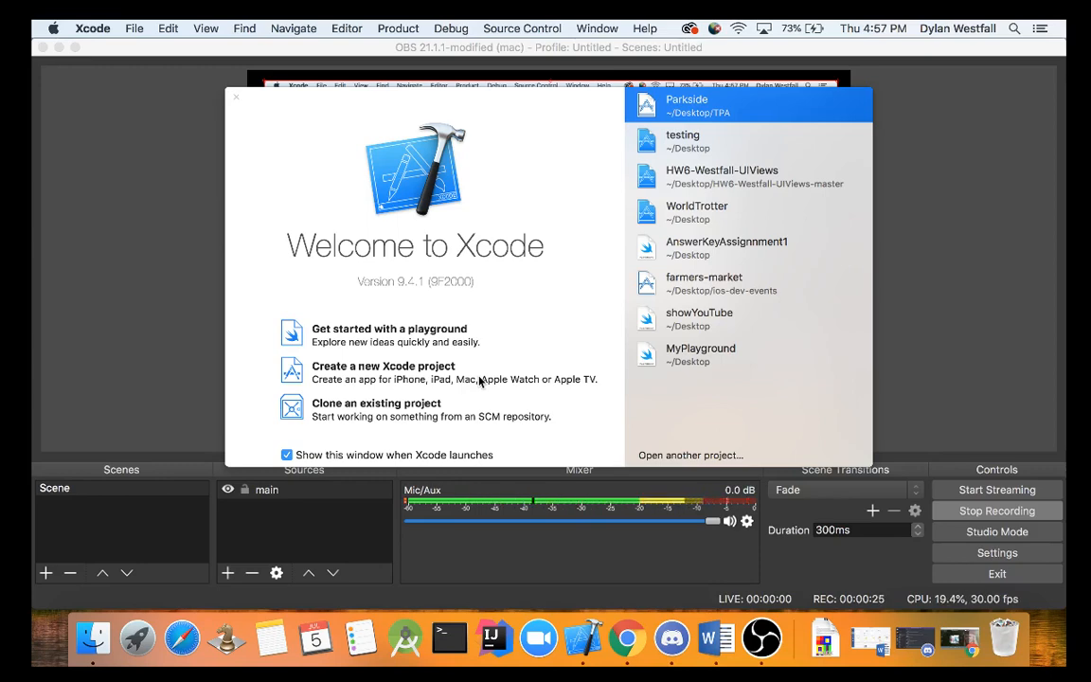
# Step: Start a new project and settle on the iOS Single View App template after browsing watchOS and macOS
pyautogui.press('super+w')
pyautogui.press('super+shift+n')
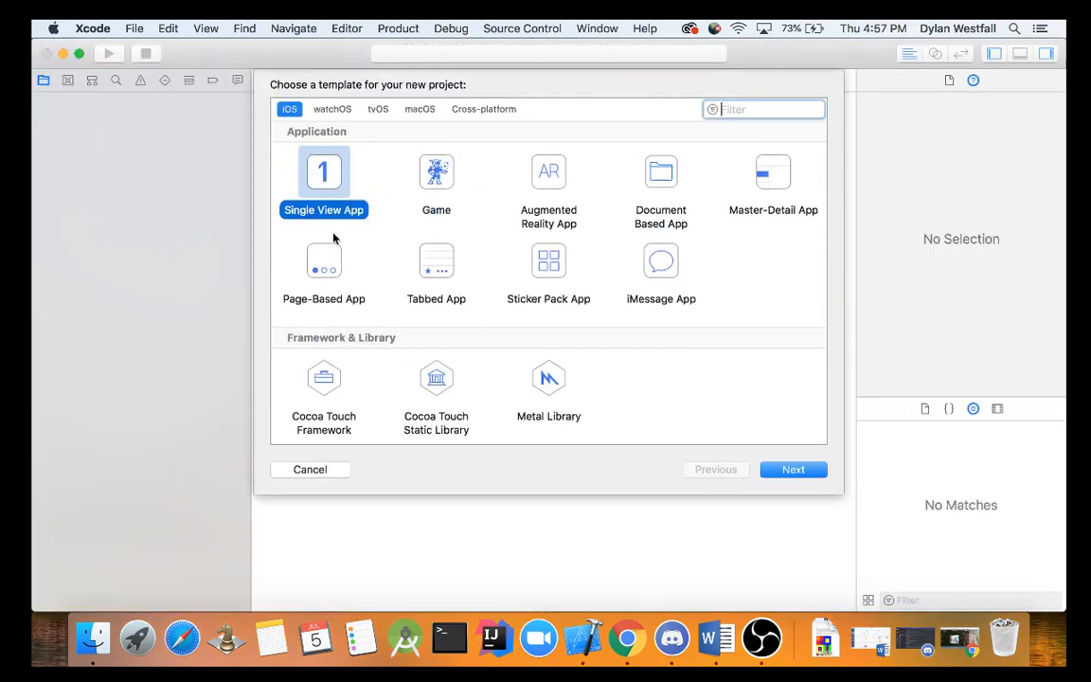
pyautogui.click(332, 109)
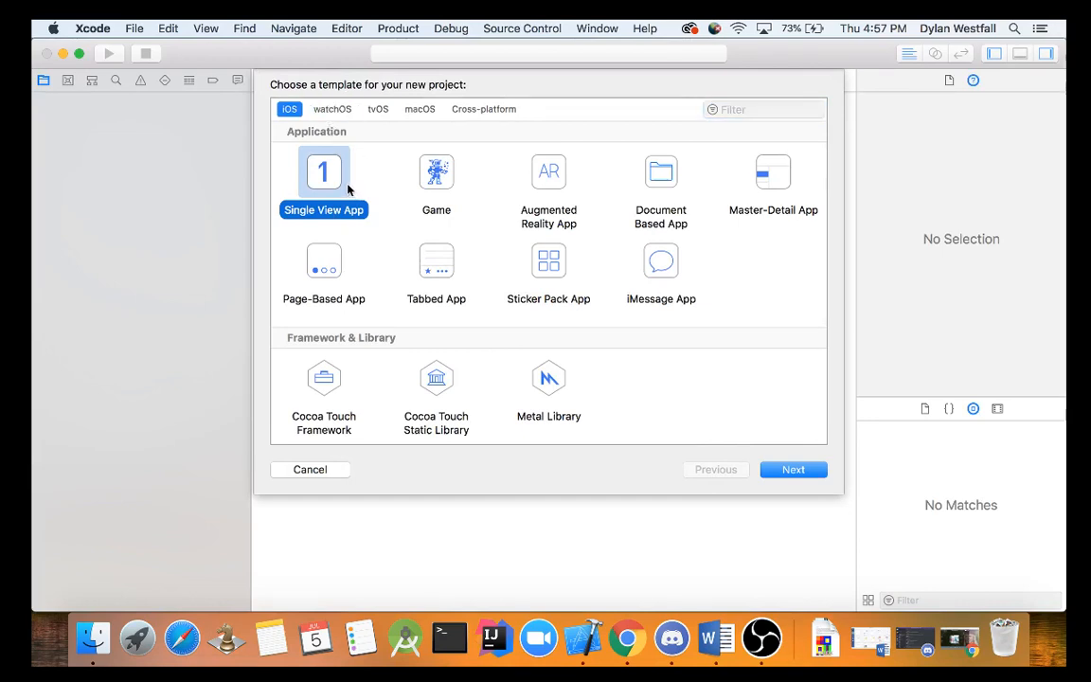
pyautogui.click(323, 180)
pyautogui.click(332, 109)
pyautogui.click(420, 109)
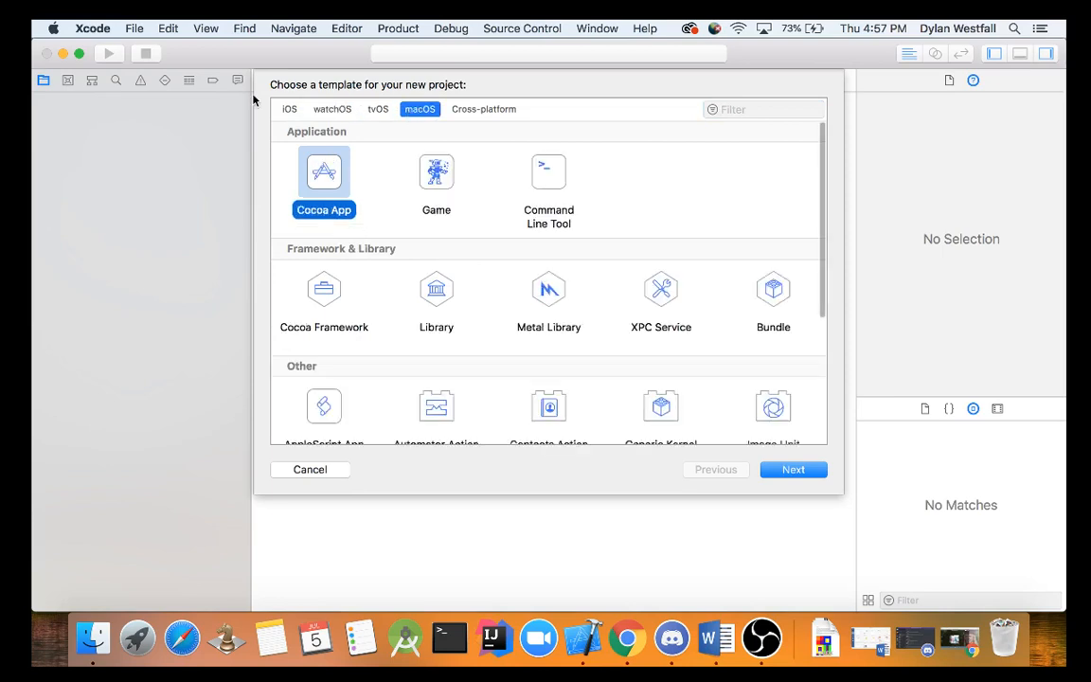
pyautogui.click(289, 108)
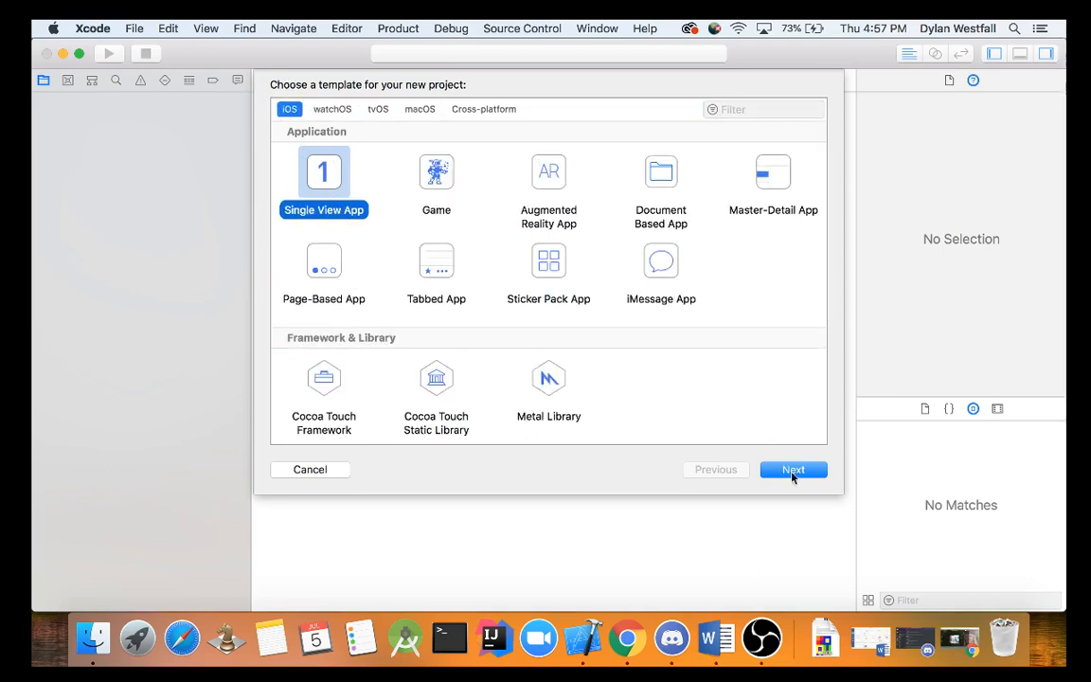
# Step: Name the product Quiz Plus and continue to choosing a save location
pyautogui.click(793, 469)
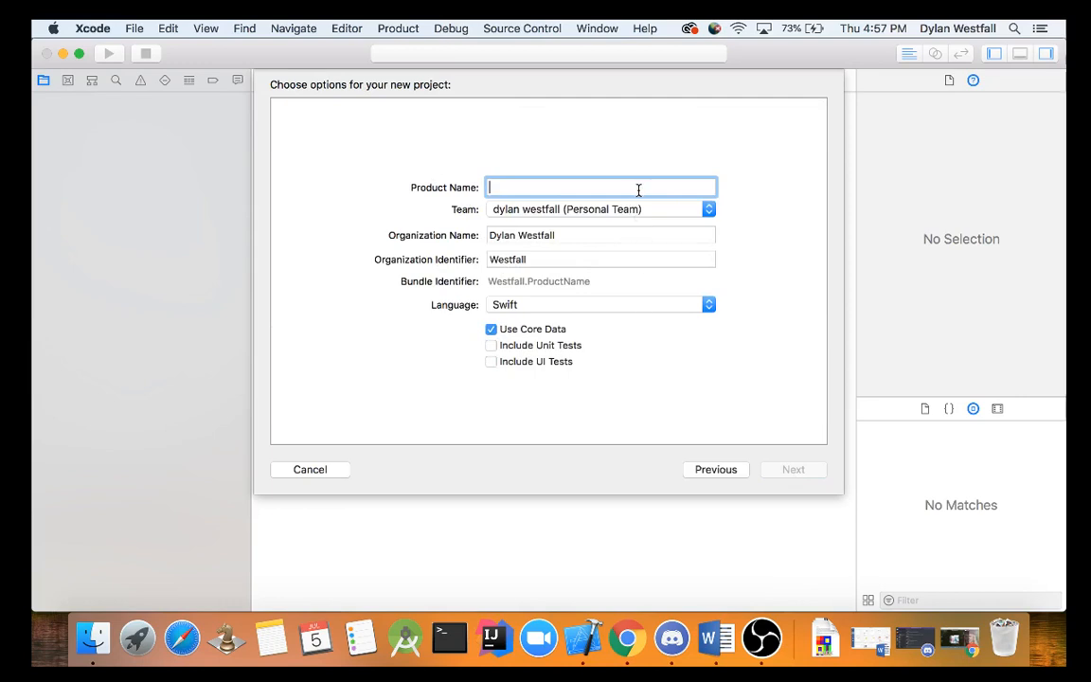
pyautogui.write('Qu')
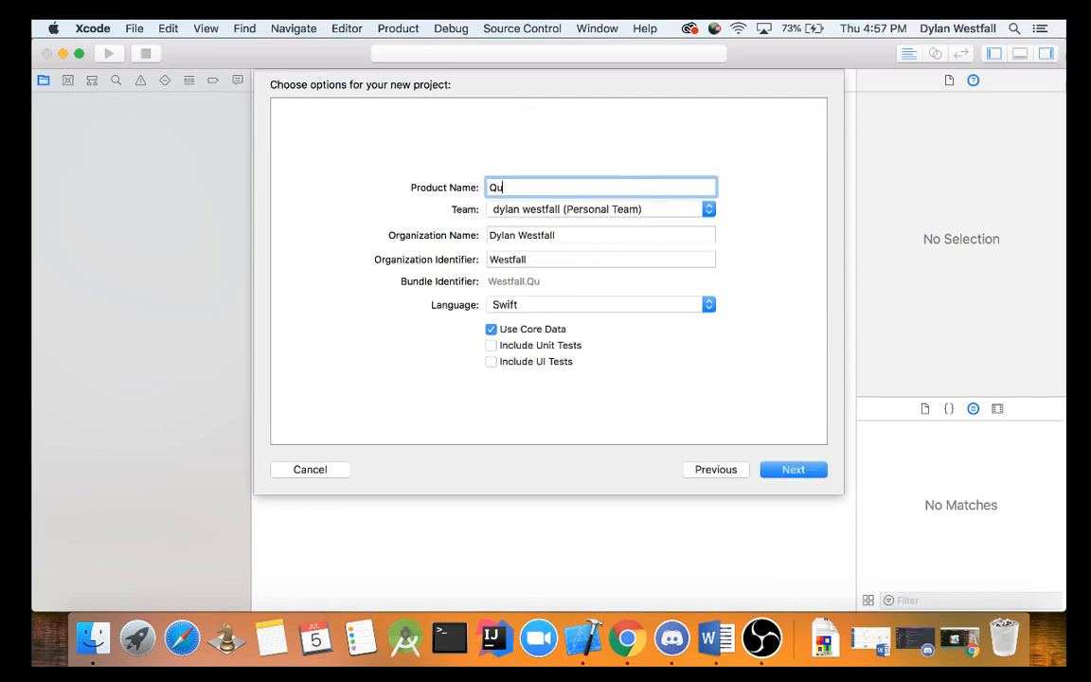
pyautogui.write('iz Plu')
pyautogui.write('s')
pyautogui.click(785, 470)
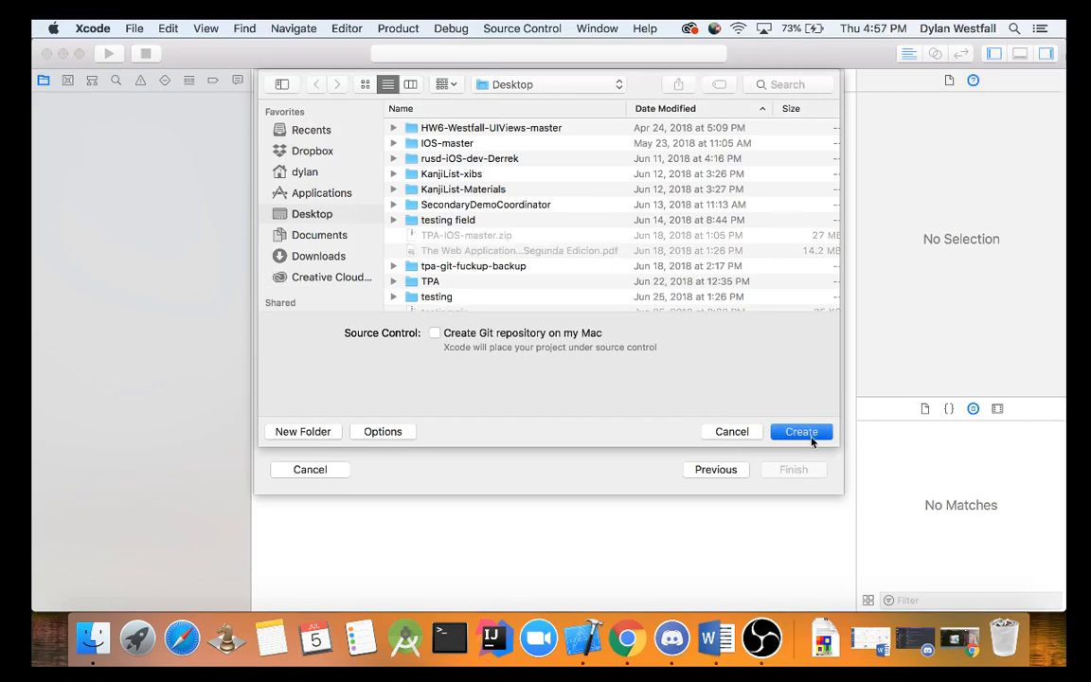
# Step: Create the project on the Desktop and add a Storyboards group inside the Quiz Plus folder
pyautogui.click(801, 431)
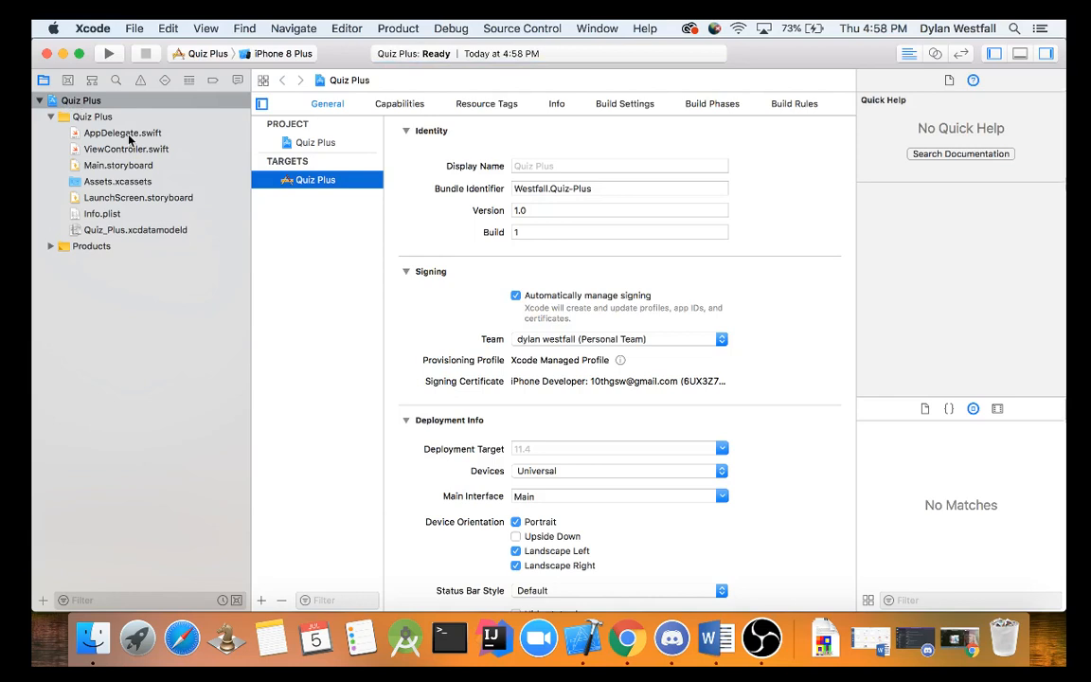
pyautogui.click(108, 117)
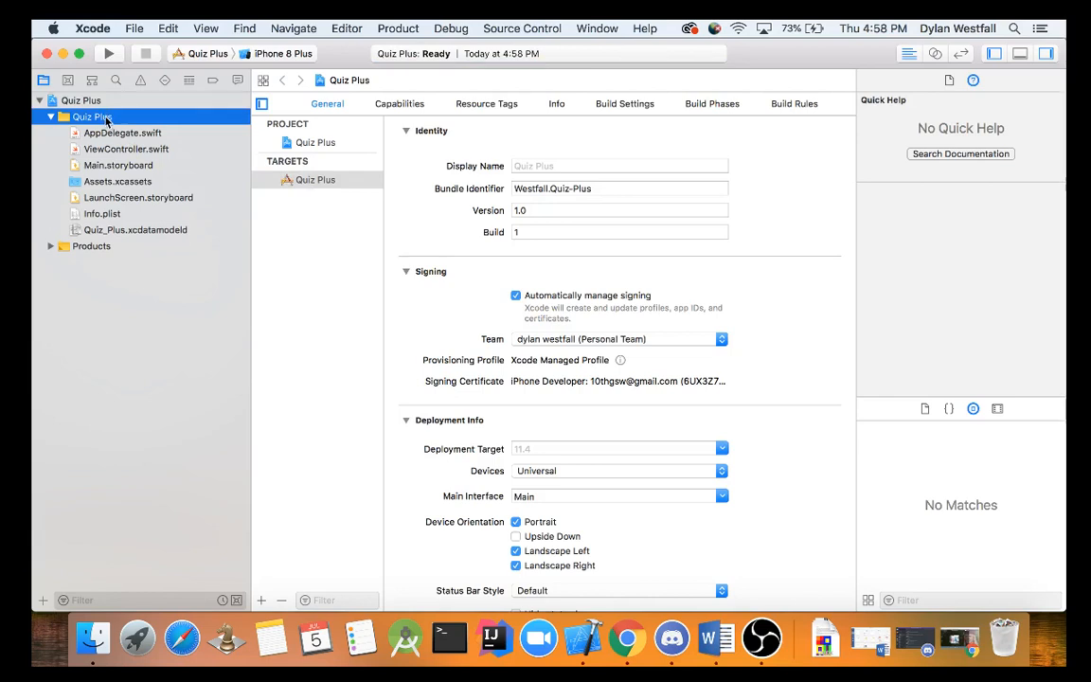
pyautogui.rightClick(107, 121)
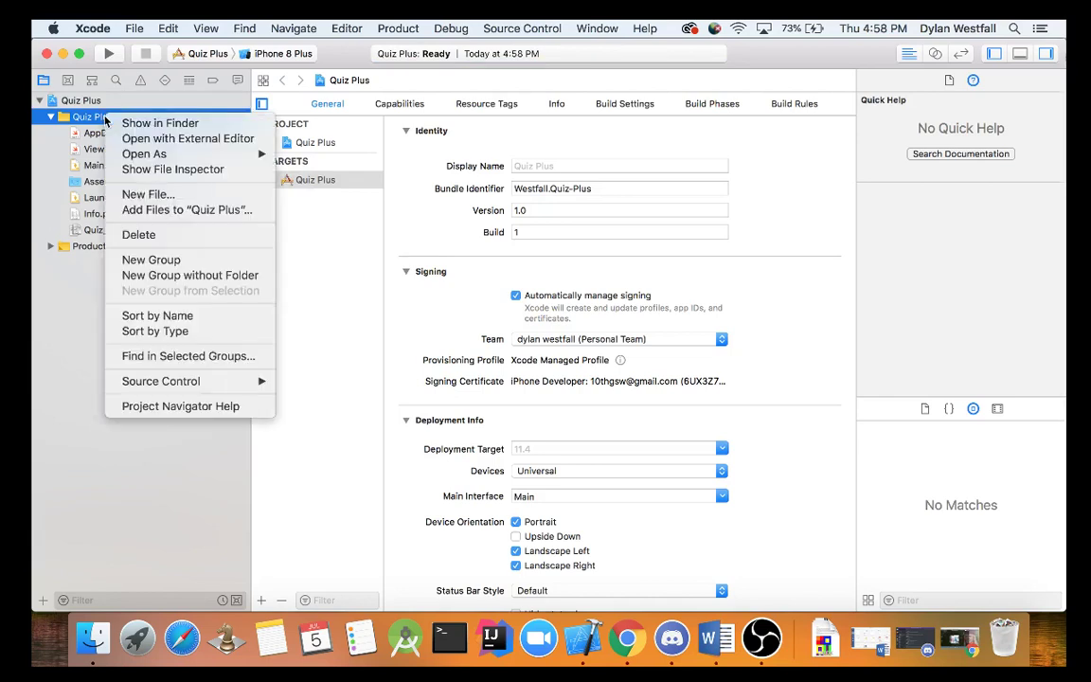
pyautogui.click(194, 262)
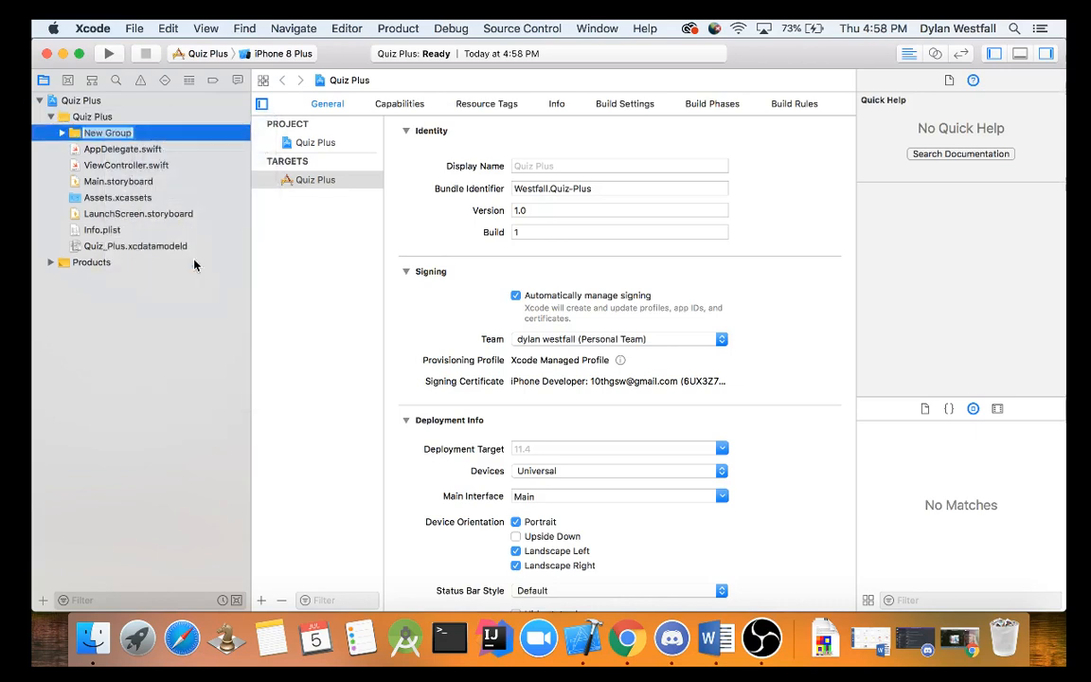
pyautogui.write('Story')
pyautogui.write('boar')
pyautogui.write('ds')
pyautogui.press('Return')
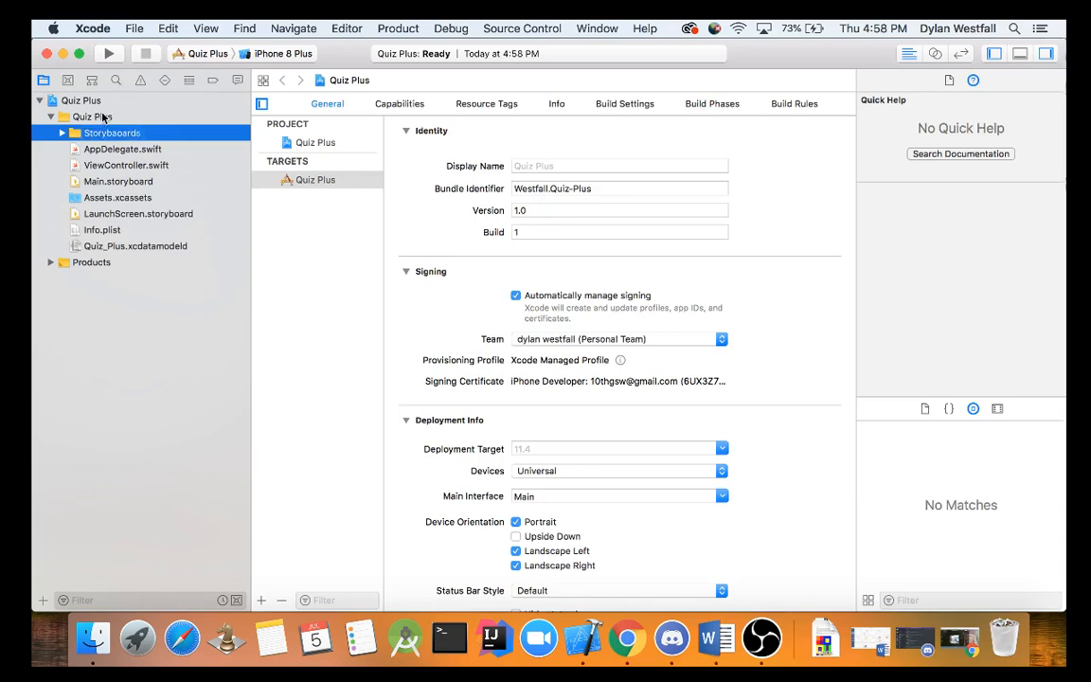
# Step: Add a Controllers group to the Quiz Plus folder, cancelling a stray New File dialog
pyautogui.rightClick(102, 118)
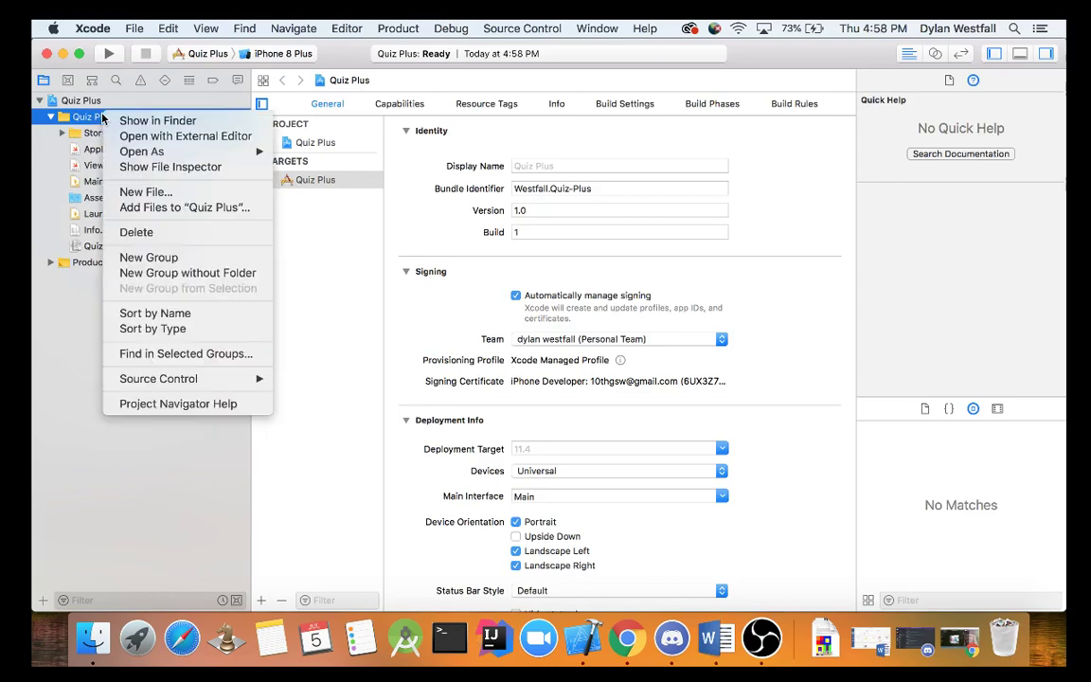
pyautogui.click(143, 192)
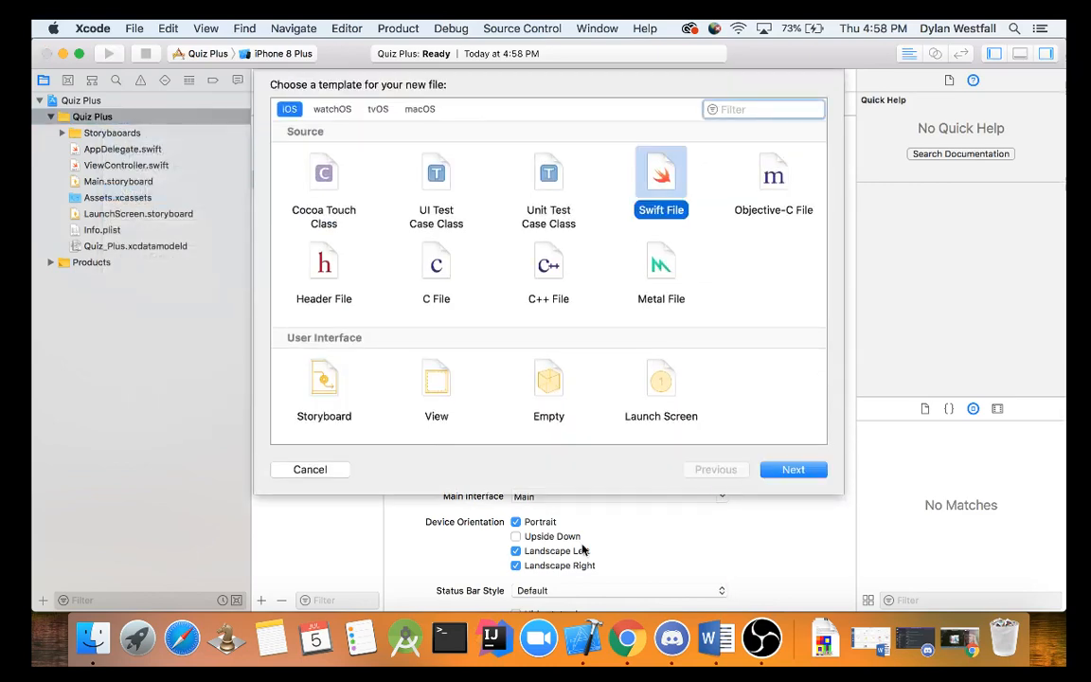
pyautogui.click(310, 469)
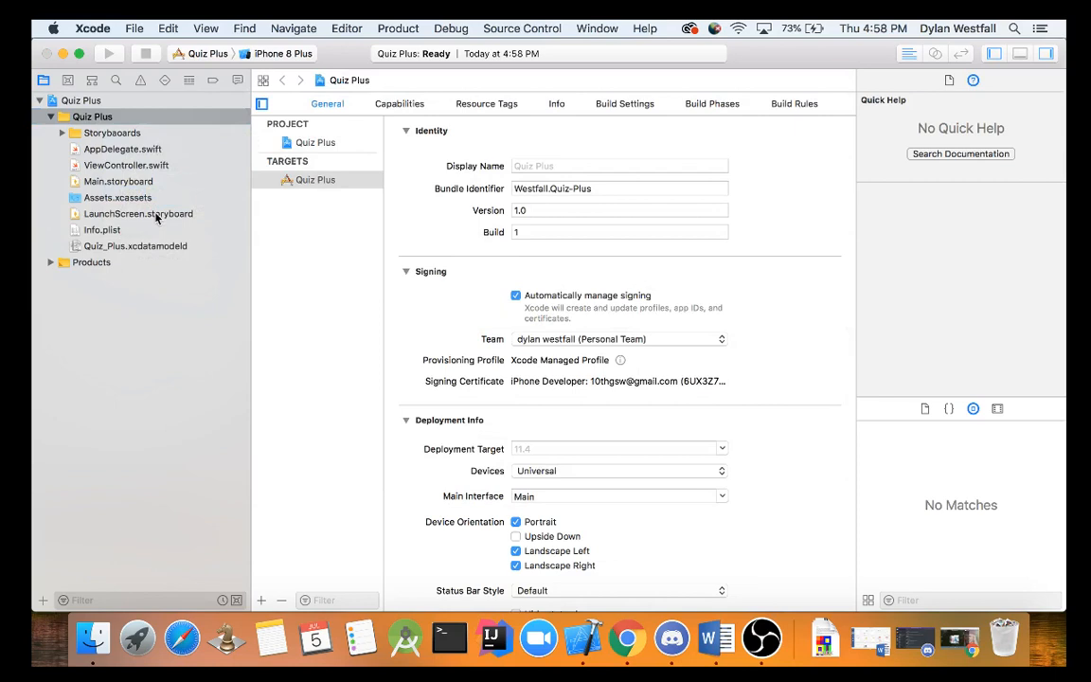
pyautogui.rightClick(93, 117)
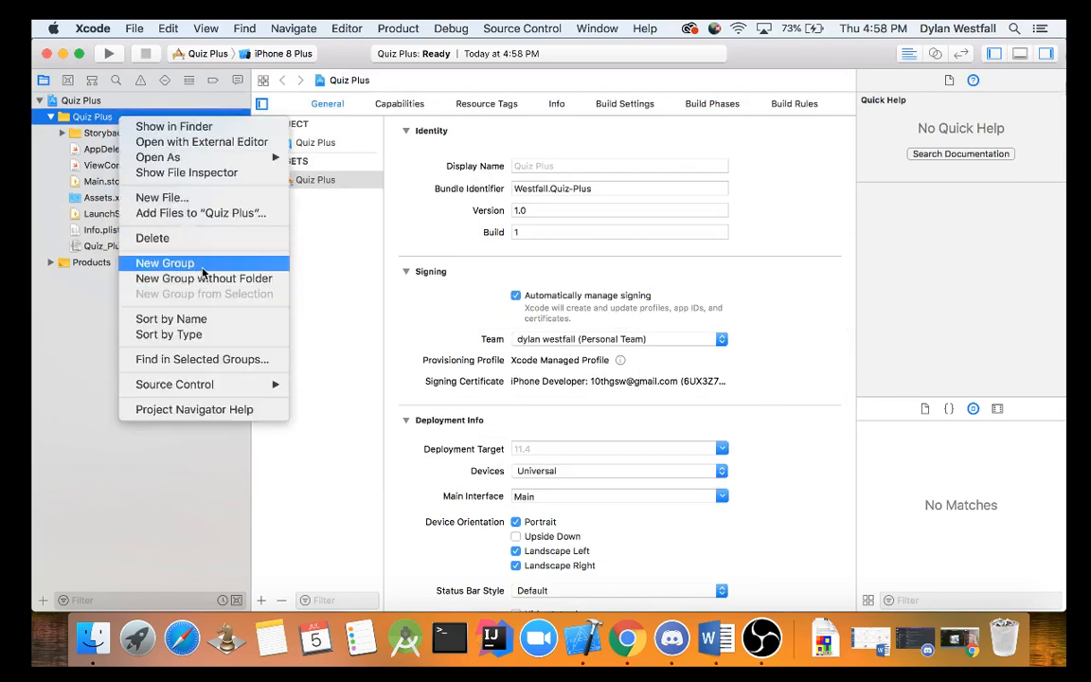
pyautogui.click(165, 262)
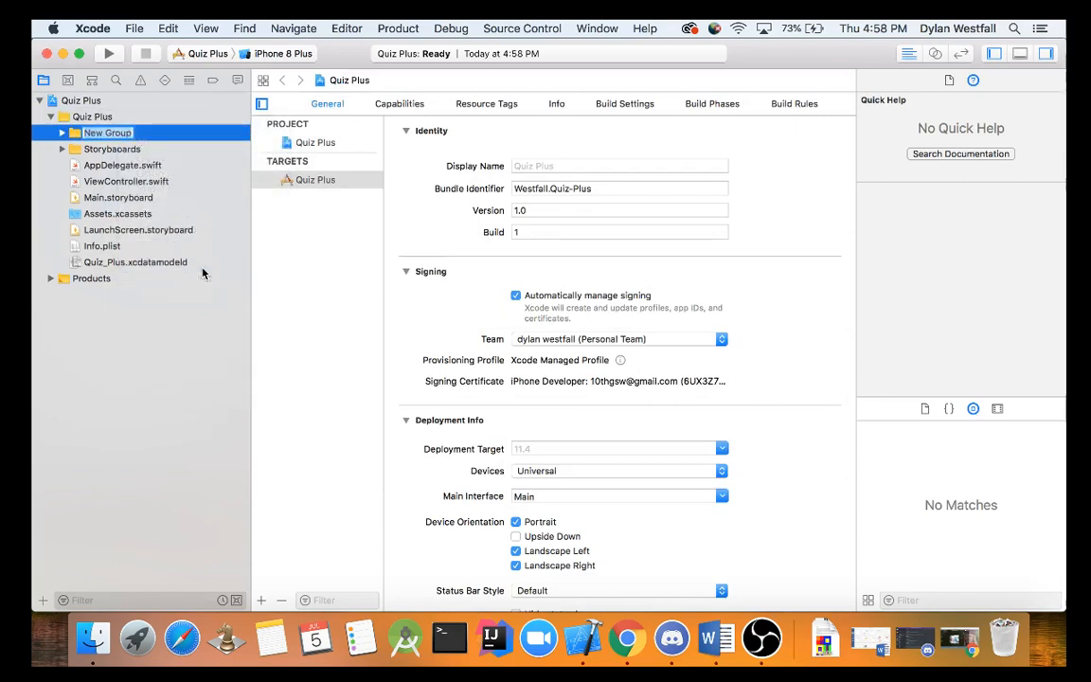
pyautogui.write('C')
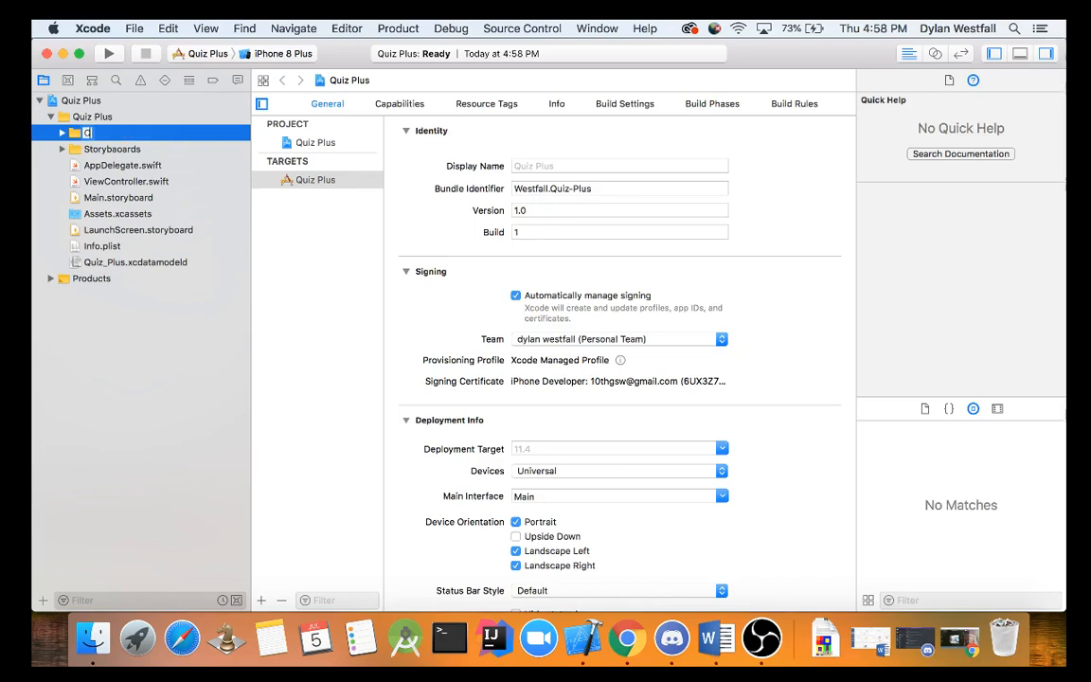
pyautogui.write('ontrollers')
pyautogui.press('Return')
# Step: Add a Systems group inside the Quiz Plus folder
pyautogui.click(95, 116)
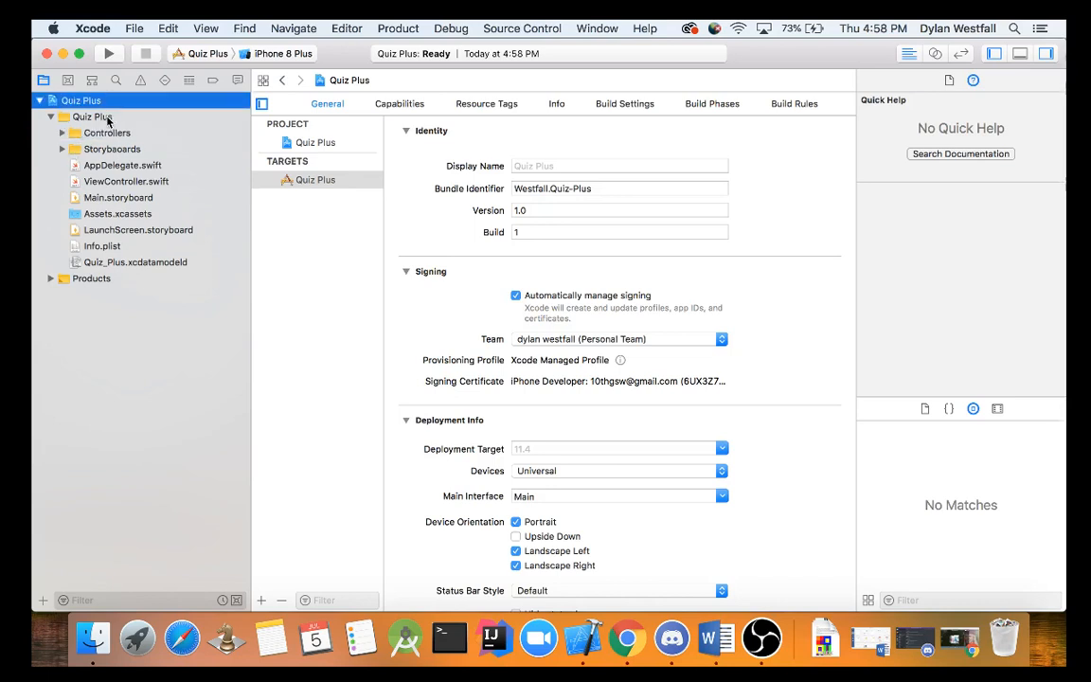
pyautogui.rightClick(106, 116)
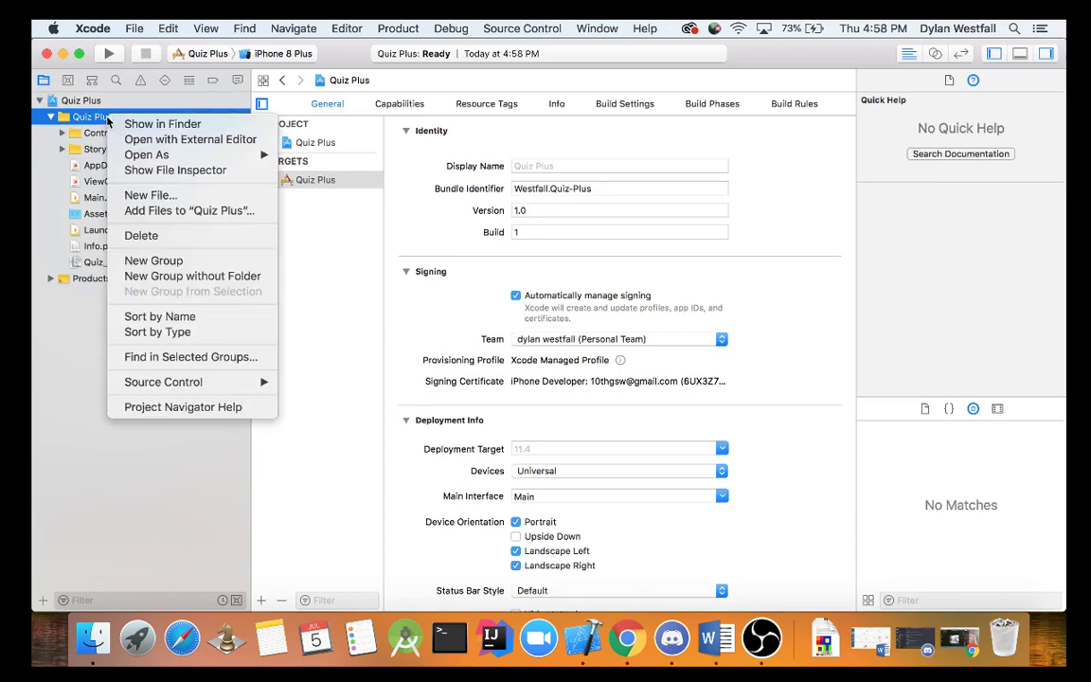
pyautogui.click(153, 261)
pyautogui.write('Syste')
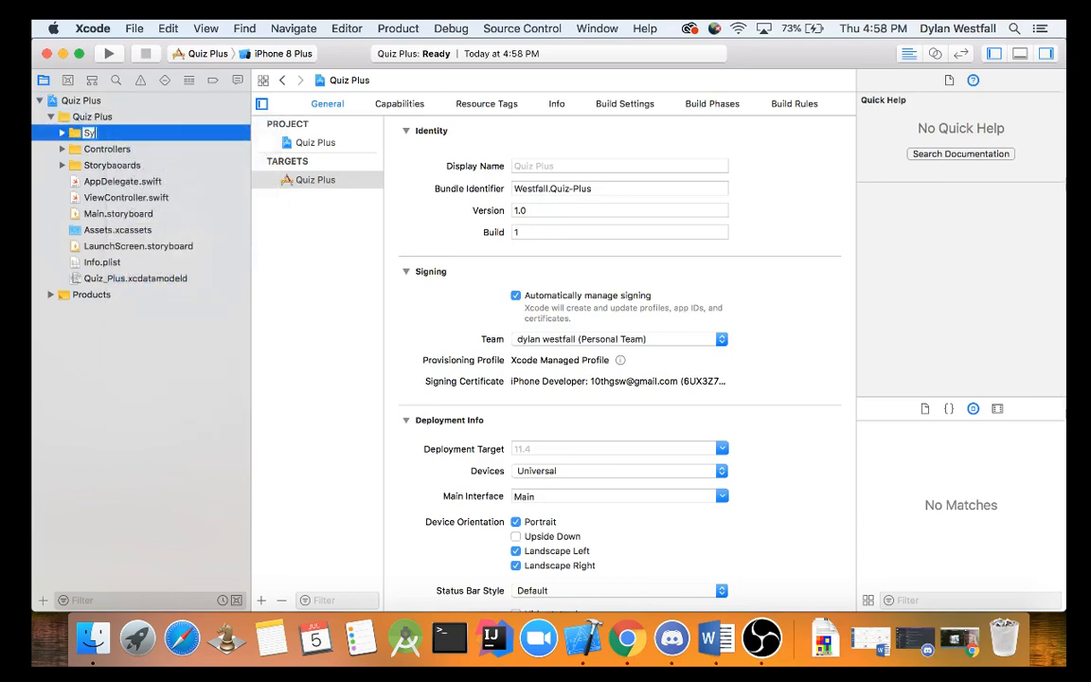
pyautogui.write('ms')
pyautogui.press('Return')
# Step: Delete ViewController.swift from the project, moving it to the Trash
pyautogui.click(119, 197)
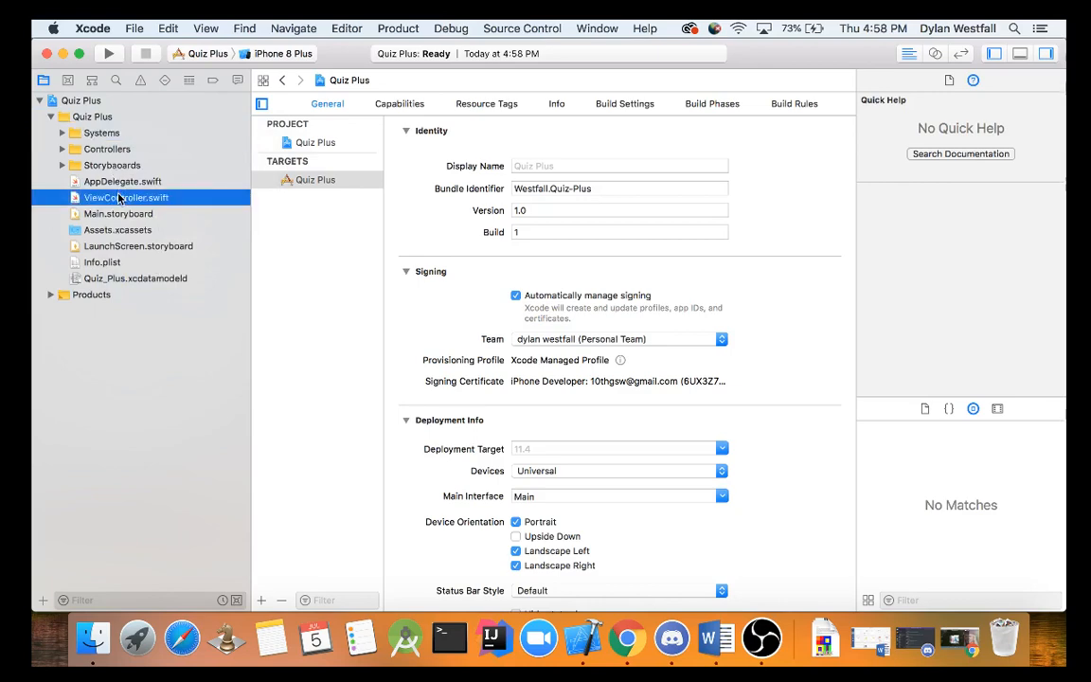
pyautogui.press('Delete')
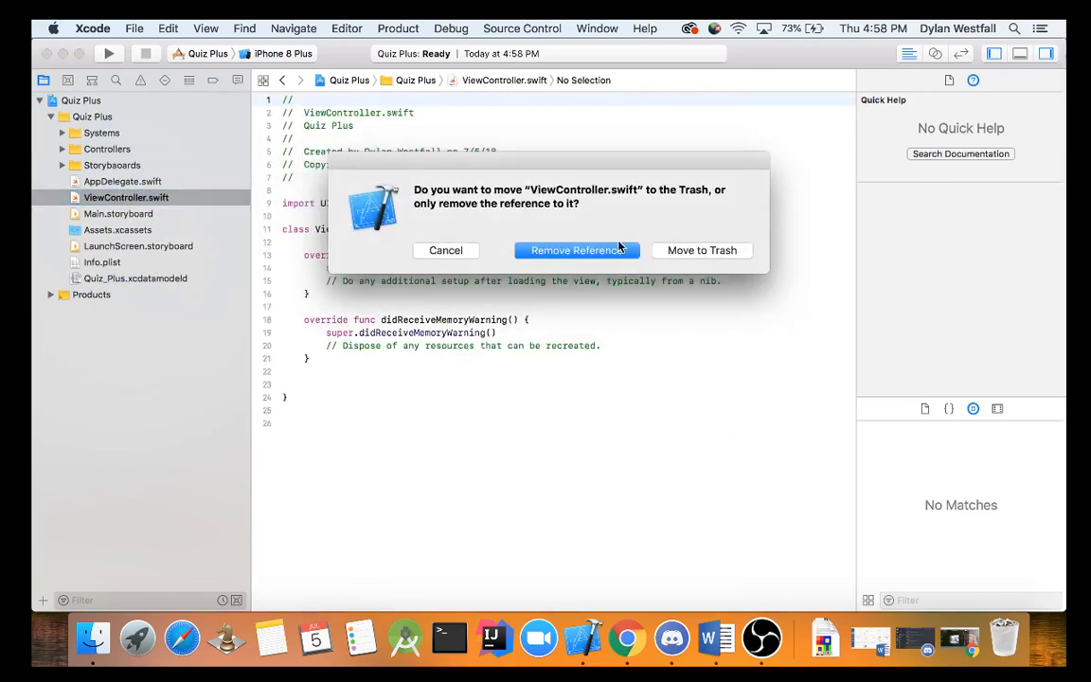
pyautogui.click(701, 250)
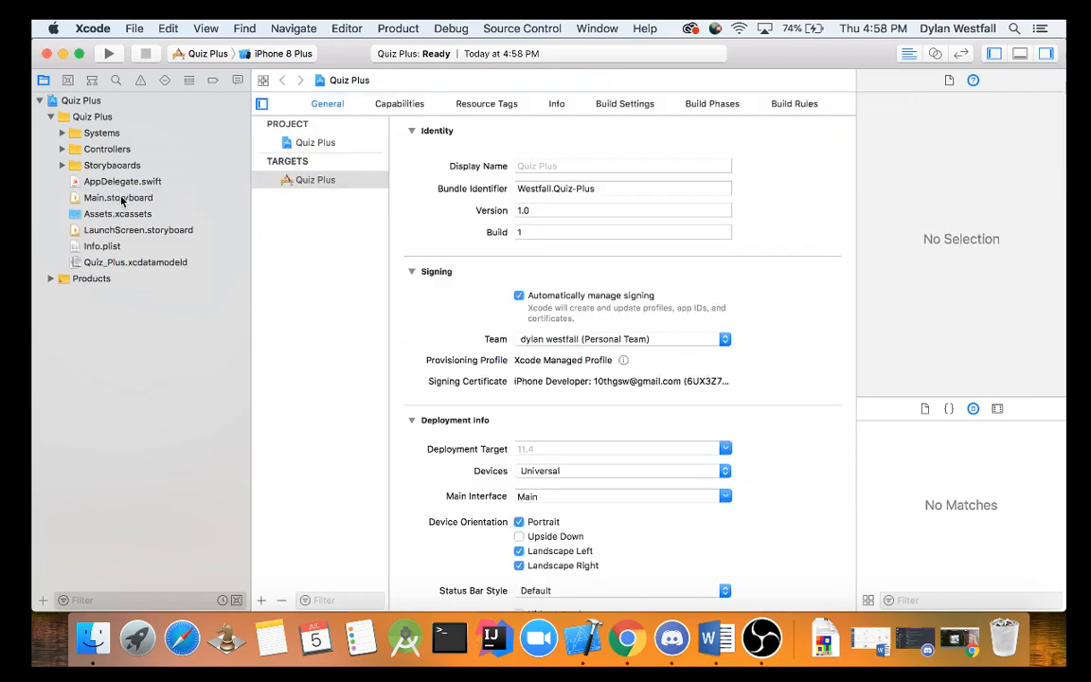
# Step: Move Main.storyboard and LaunchScreen.storyboard into the Storyboards group and collapse it
pyautogui.moveTo(119, 197); pyautogui.dragTo(112, 165)
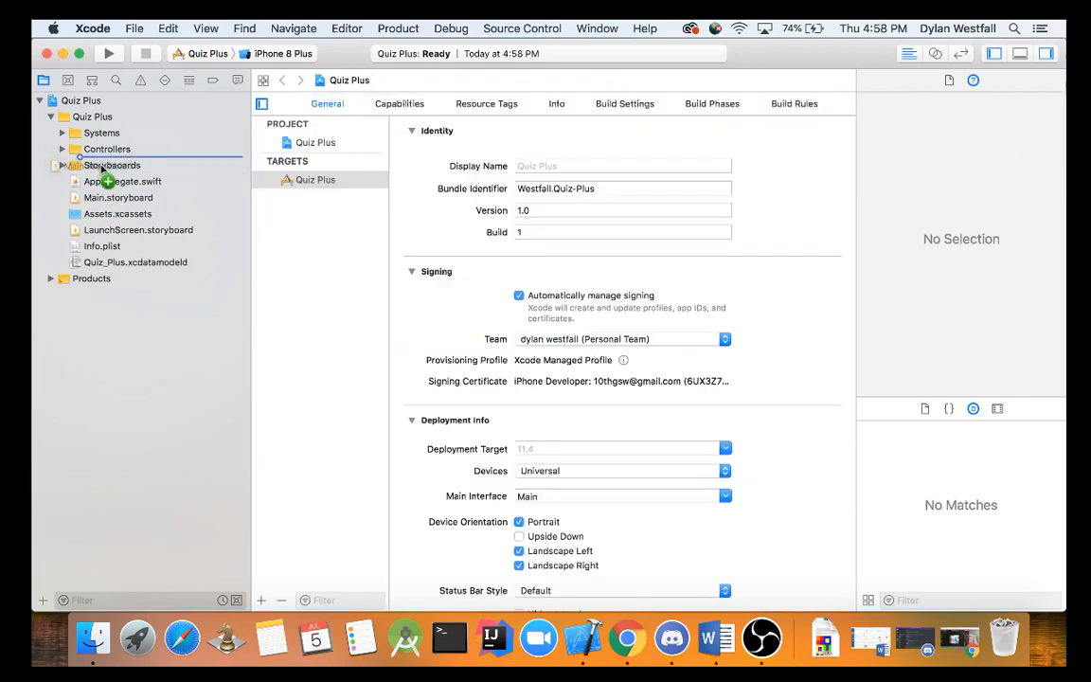
pyautogui.moveTo(137, 230); pyautogui.dragTo(123, 180)
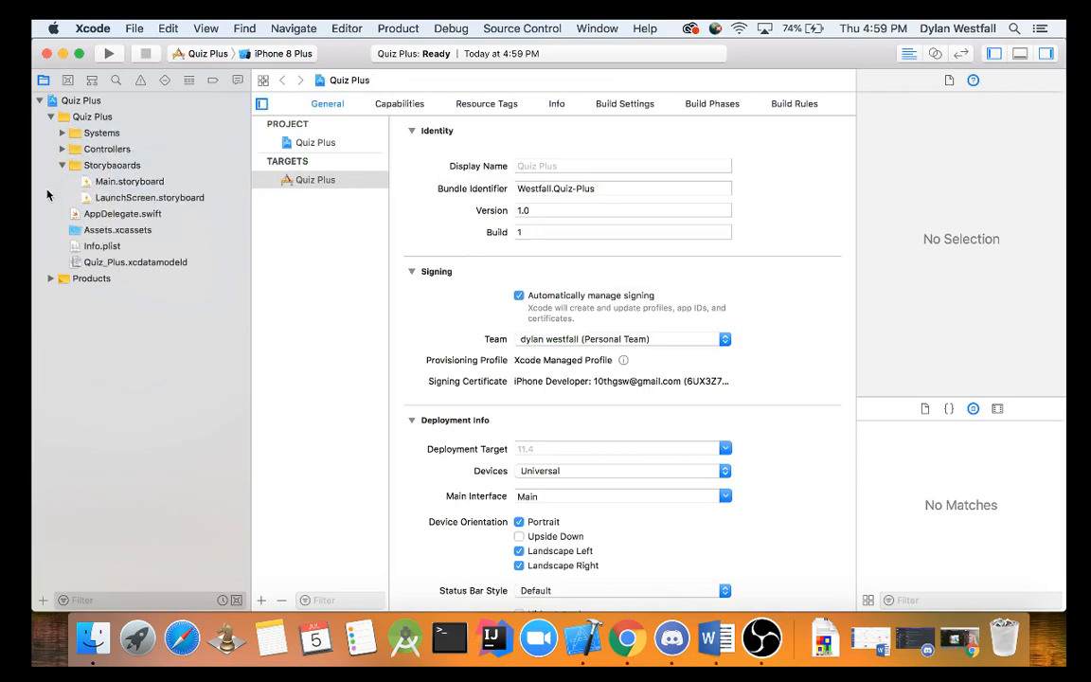
pyautogui.click(61, 165)
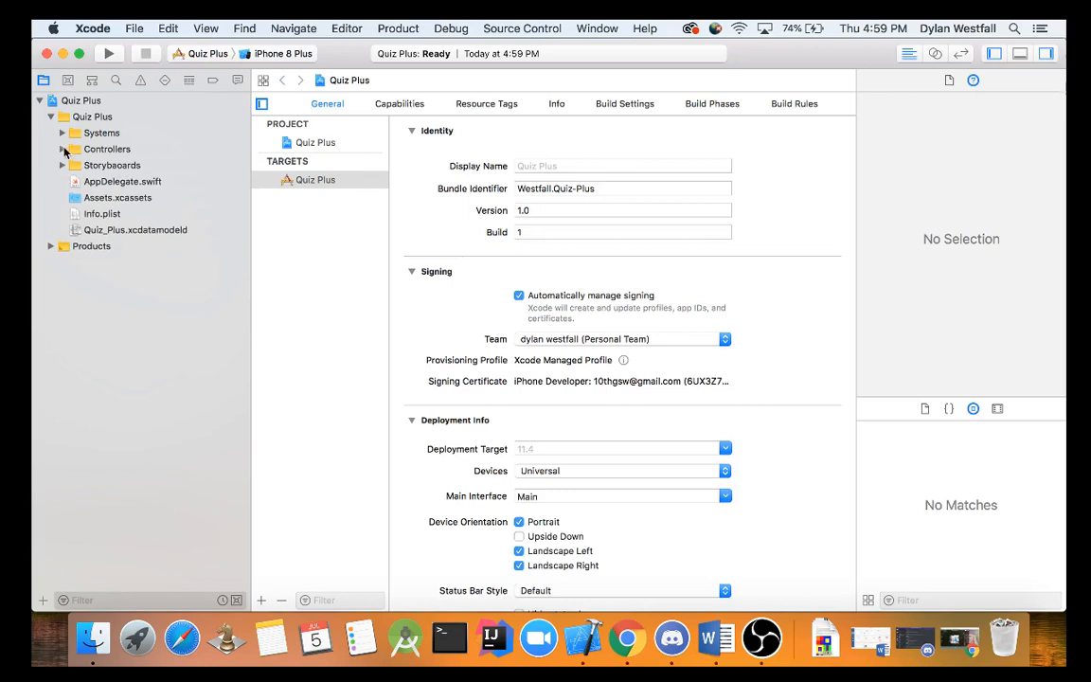
# Step: Begin creating a new file inside the Controllers group
pyautogui.click(102, 149)
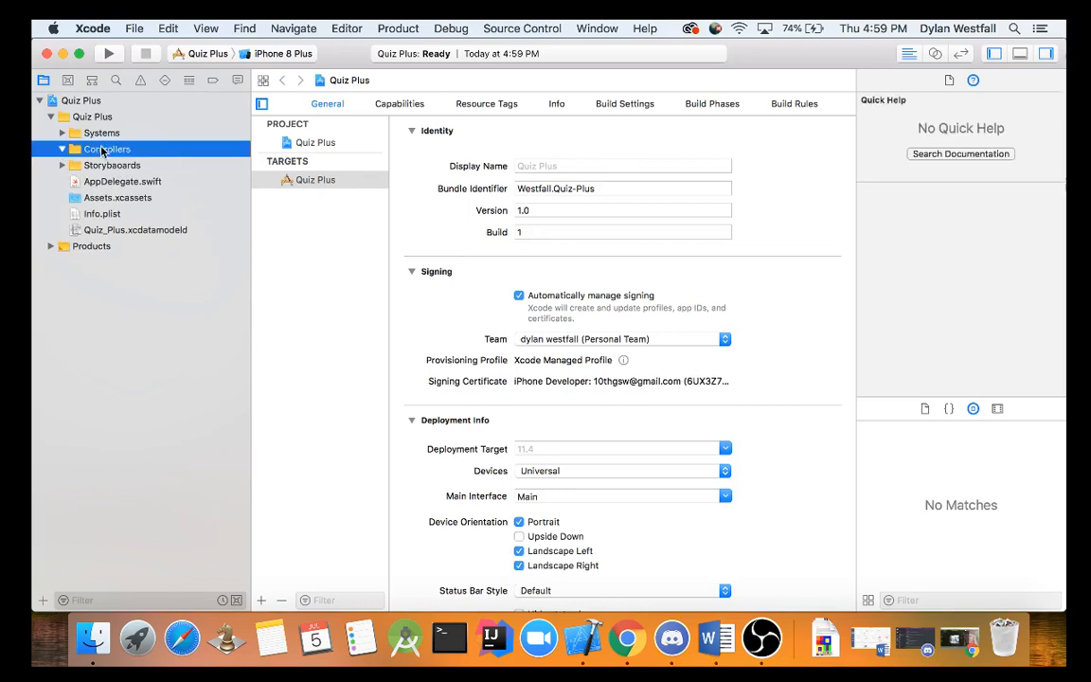
pyautogui.rightClick(102, 149)
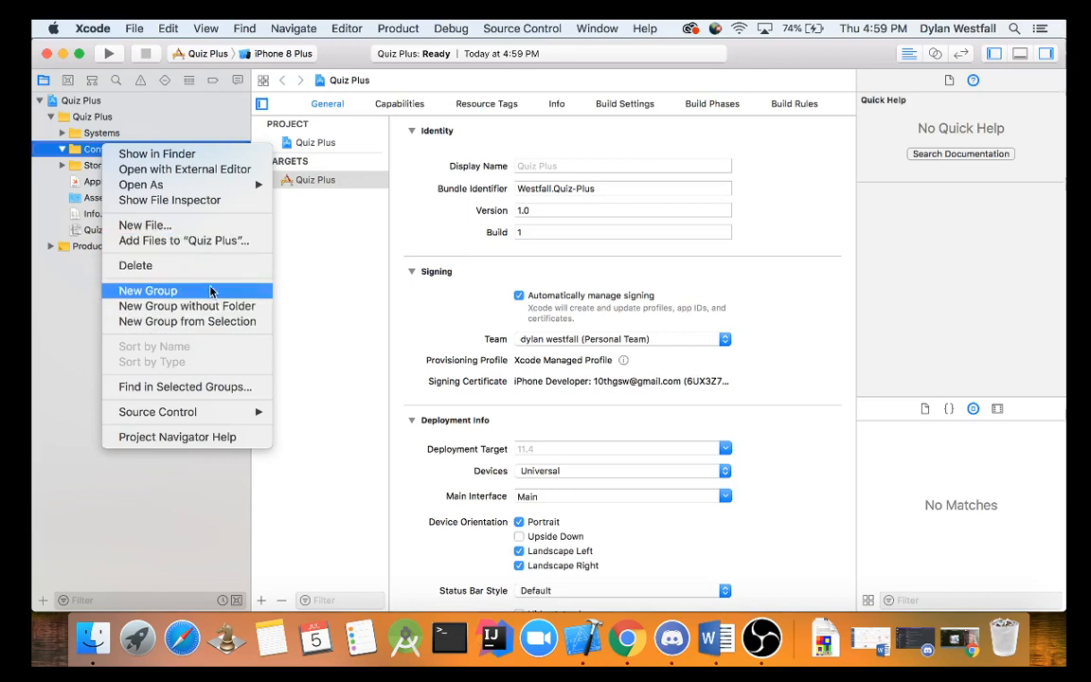
pyautogui.click(226, 228)
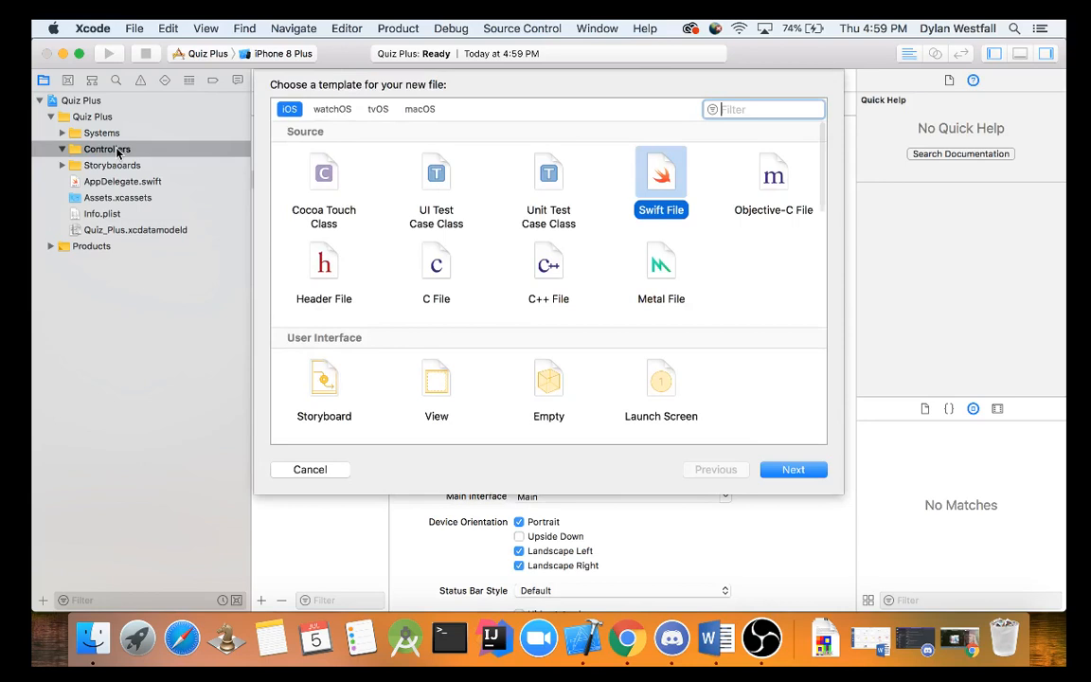
# Step: Settle on the Cocoa Touch Class template after considering a plain Swift File
pyautogui.click(320, 186)
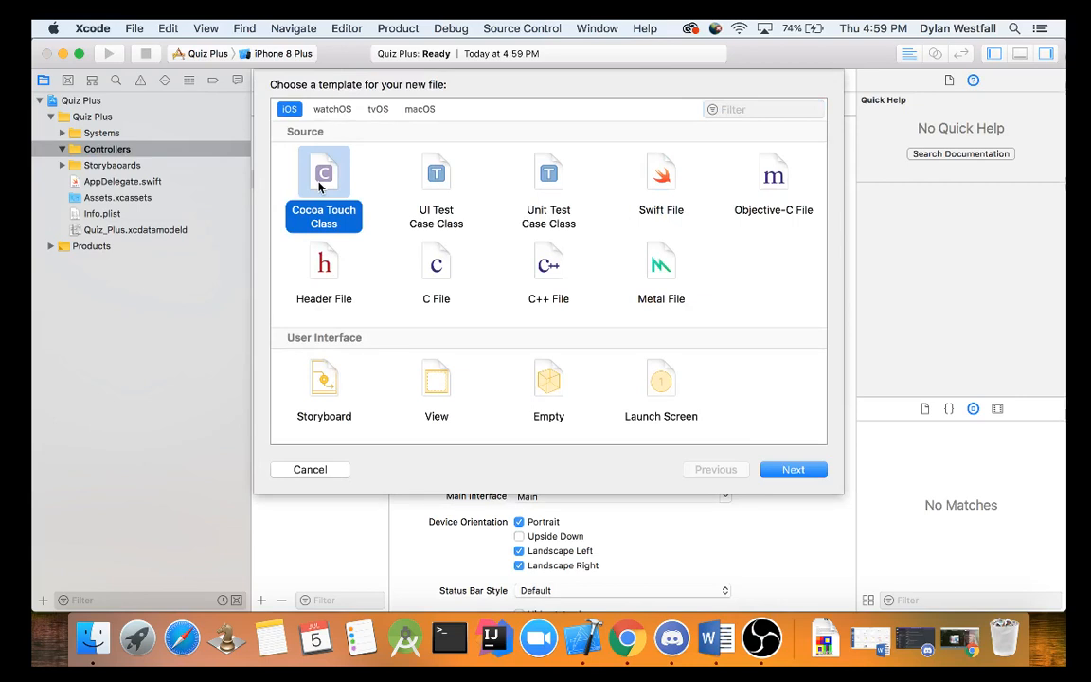
pyautogui.click(652, 171)
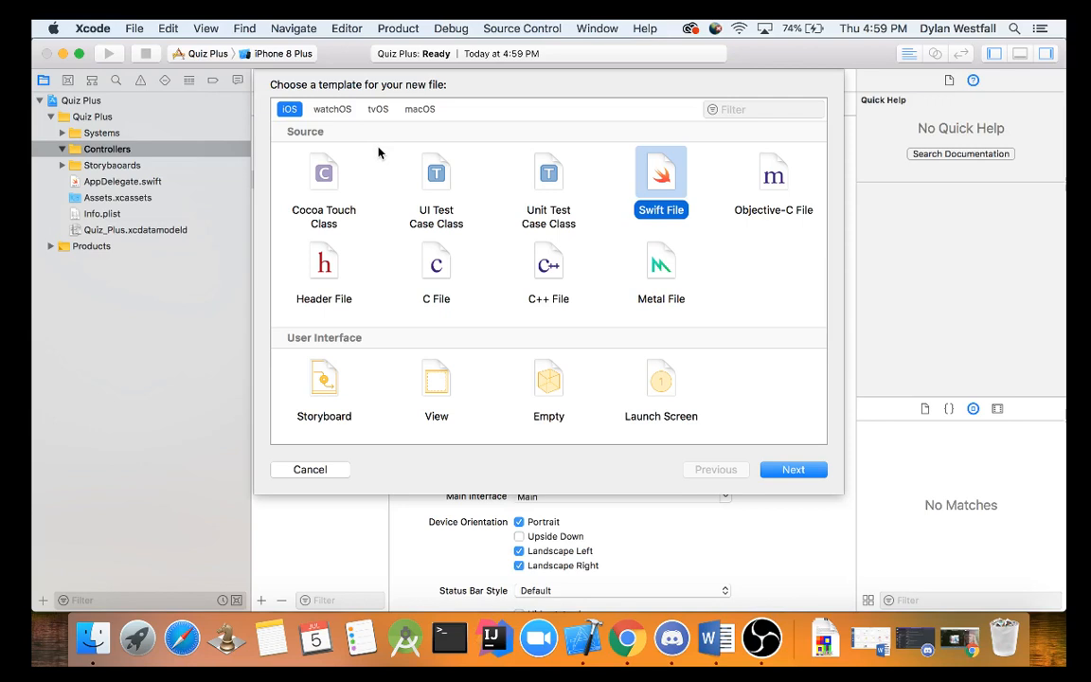
pyautogui.click(334, 184)
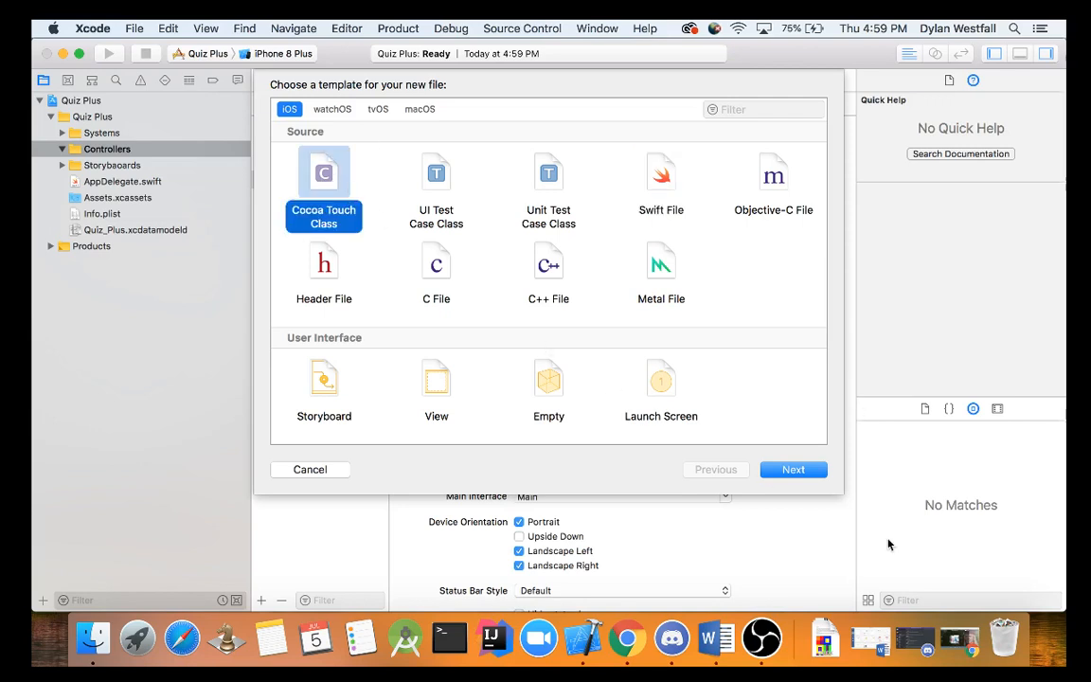
# Step: Create FrontPageViewController.swift as a UIViewController subclass in Controllers
pyautogui.click(788, 468)
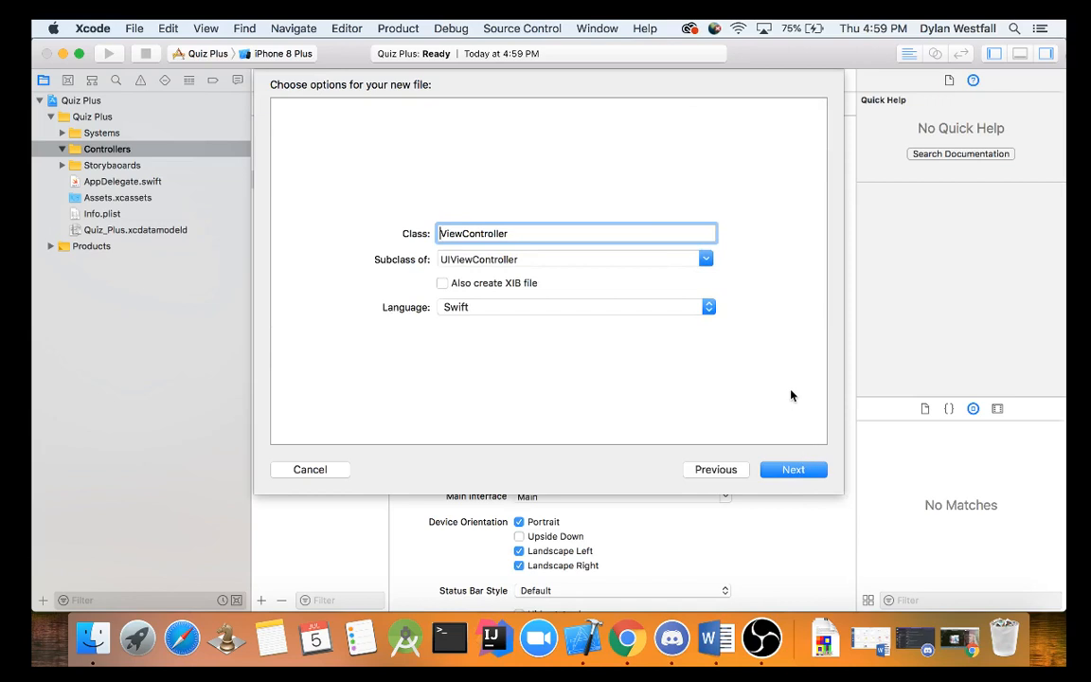
pyautogui.write('FrontPage')
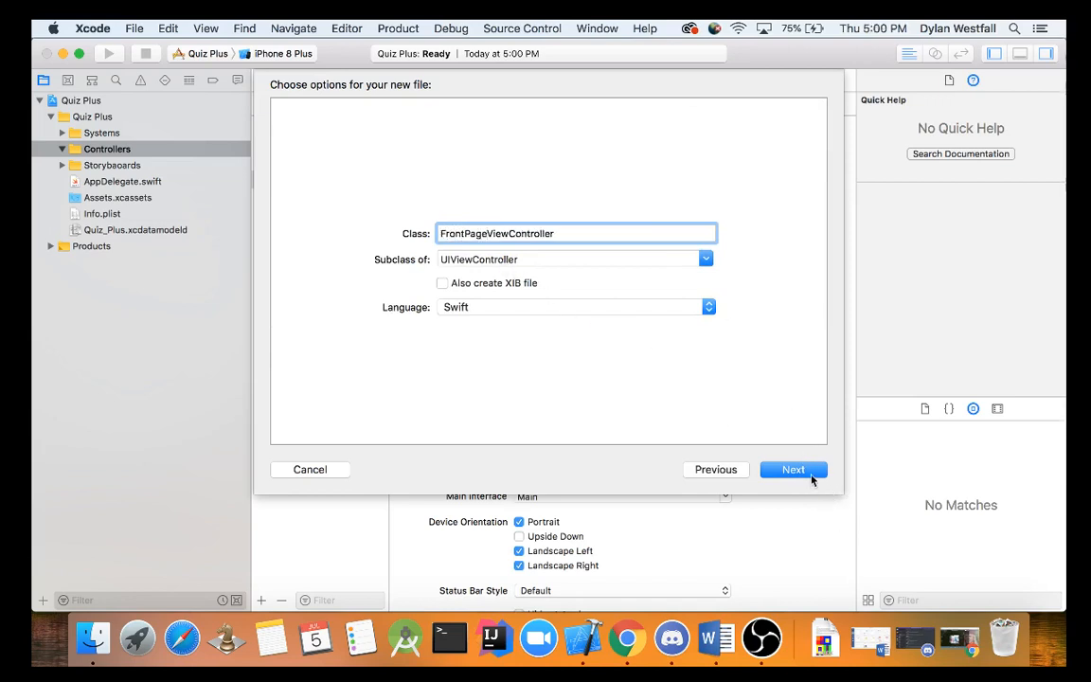
pyautogui.click(793, 468)
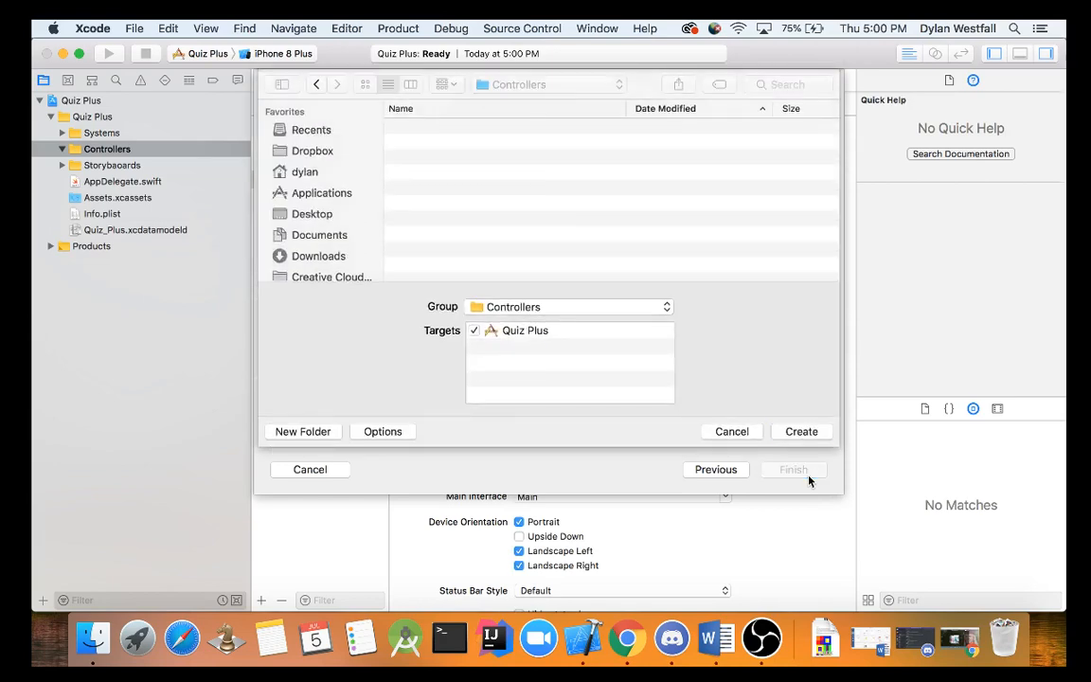
pyautogui.click(801, 431)
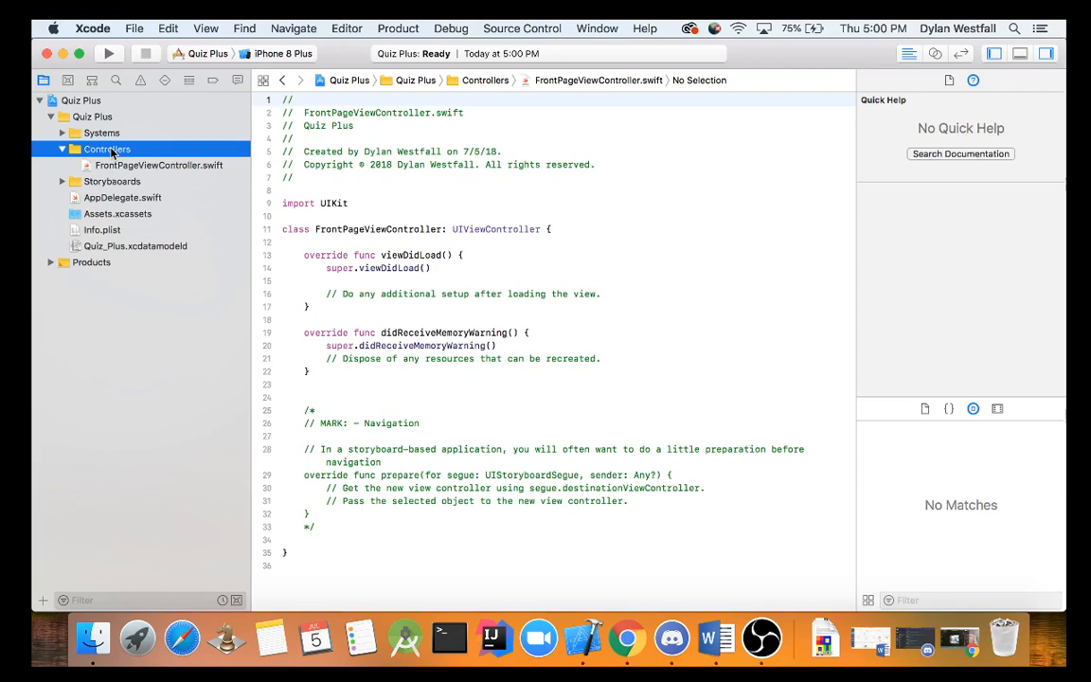
# Step: Create QuizViewController.swift as another UIViewController subclass in Controllers
pyautogui.rightClick(111, 152)
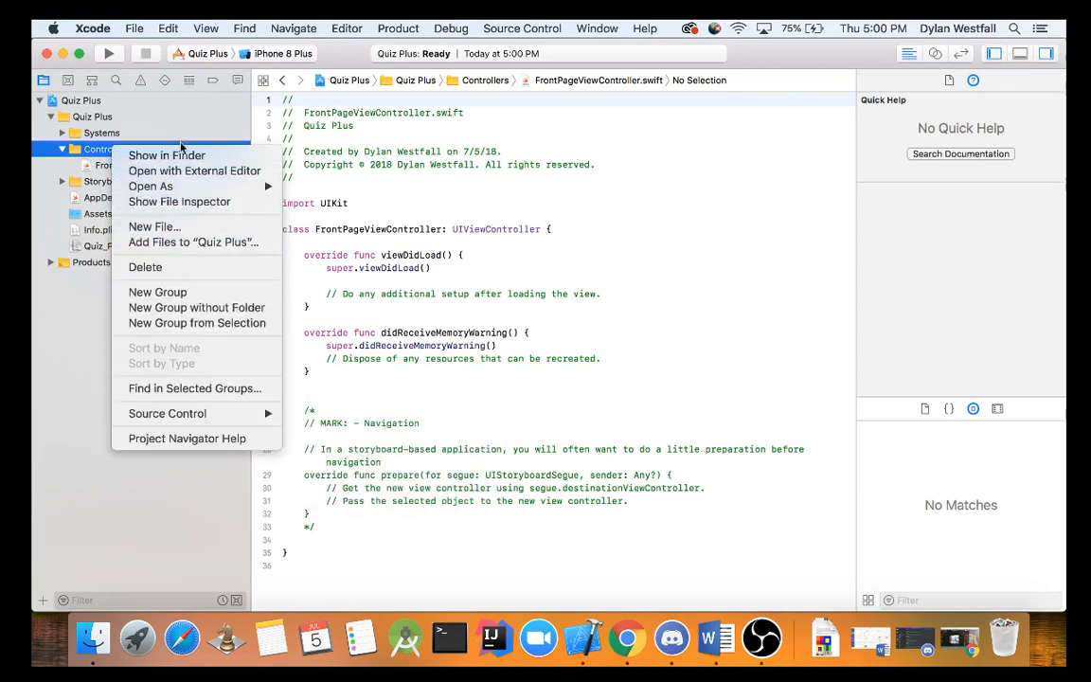
pyautogui.click(155, 226)
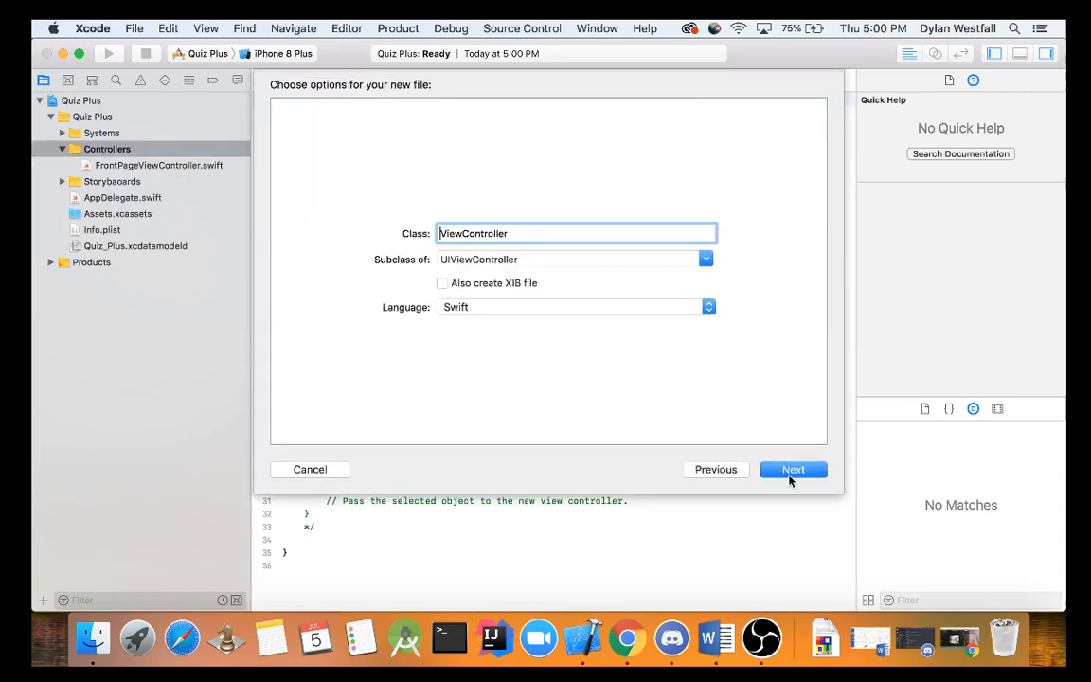
pyautogui.write('Quiz')
pyautogui.press('Return')
pyautogui.click(798, 431)
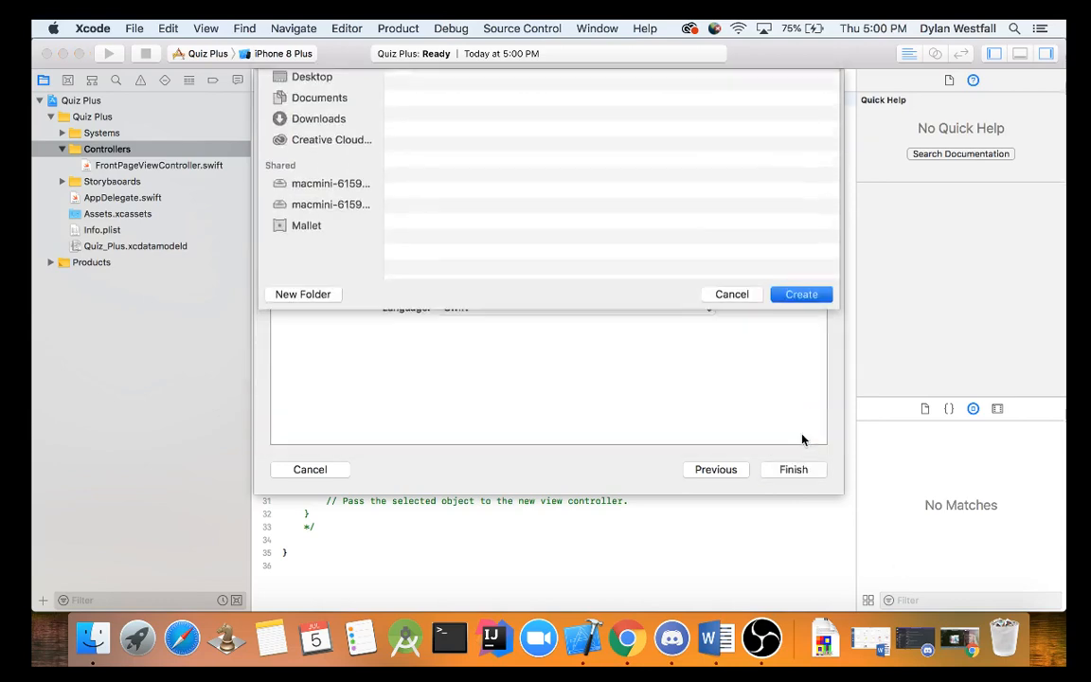
pyautogui.press('Return')
pyautogui.click(102, 150)
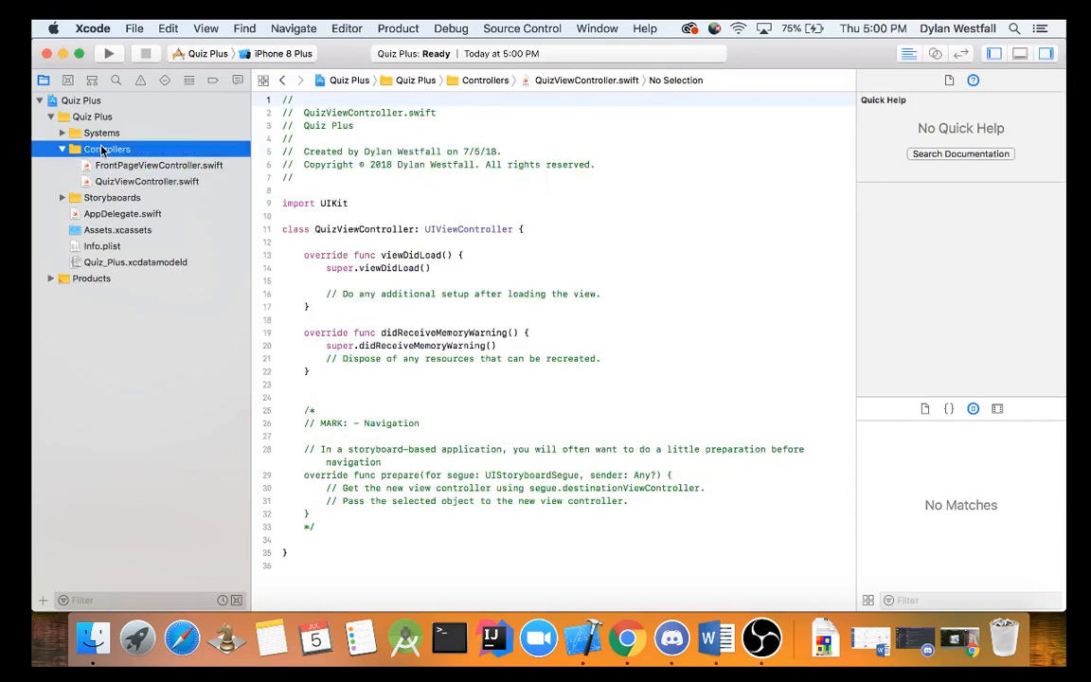
# Step: Create EndViewController.swift as a UIViewController subclass in Controllers
pyautogui.rightClick(102, 150)
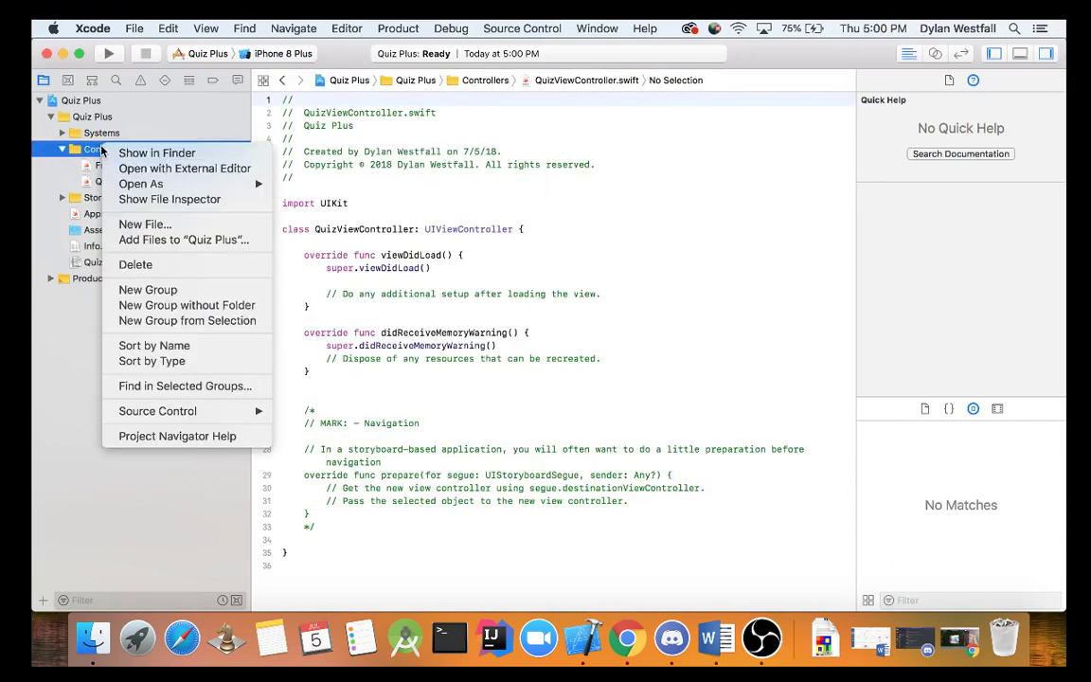
pyautogui.click(128, 207)
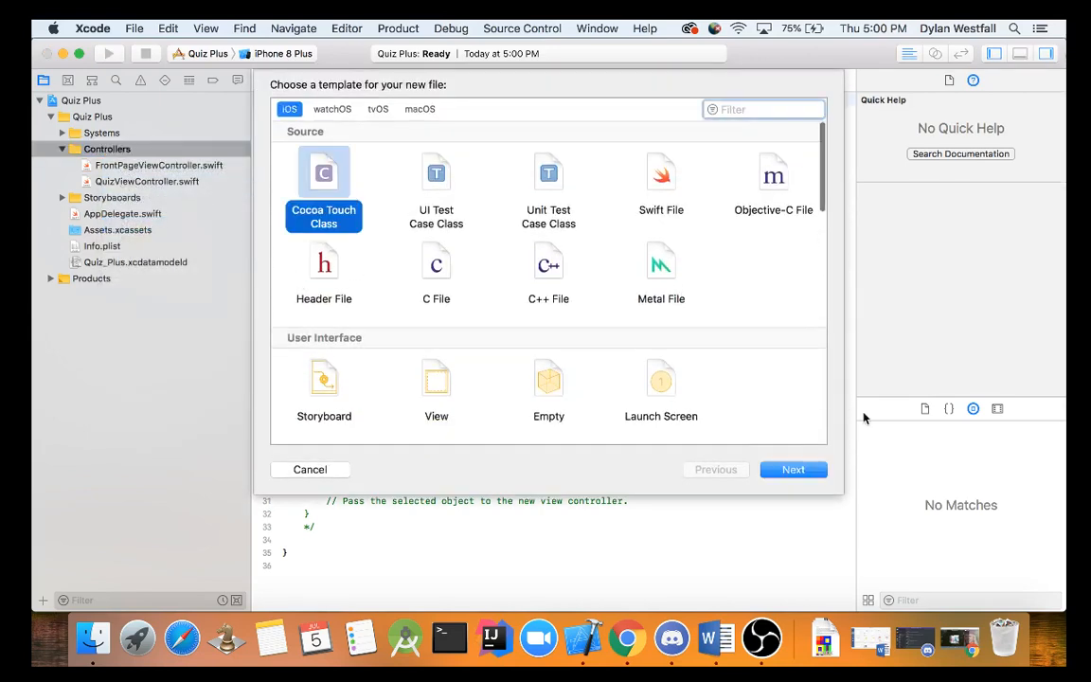
pyautogui.click(793, 470)
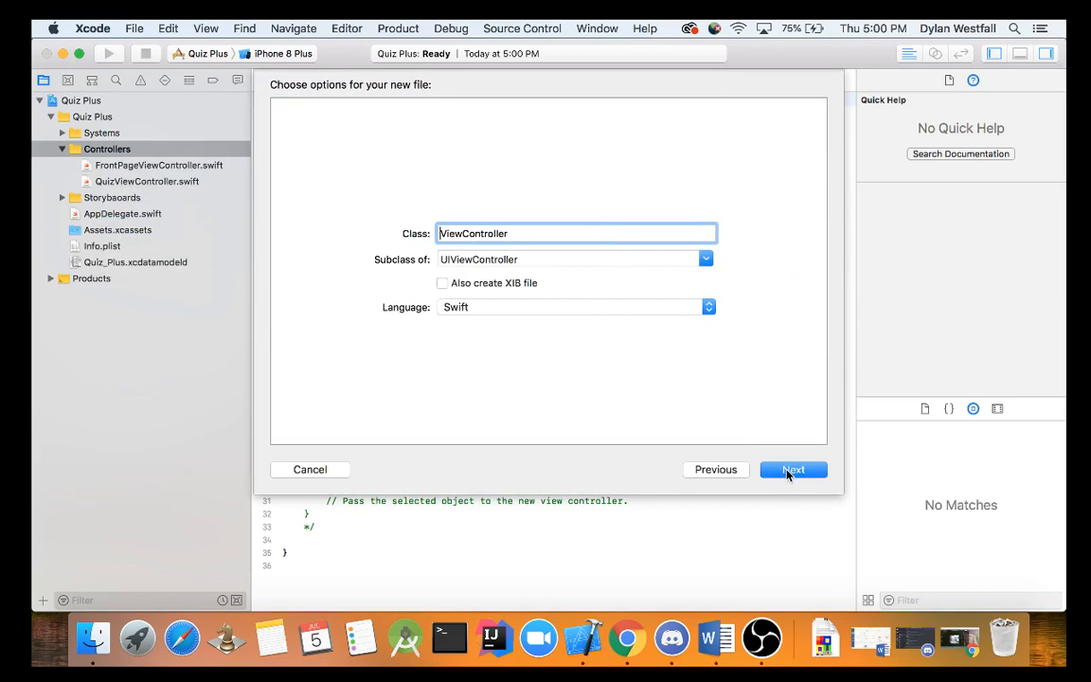
pyautogui.write('End')
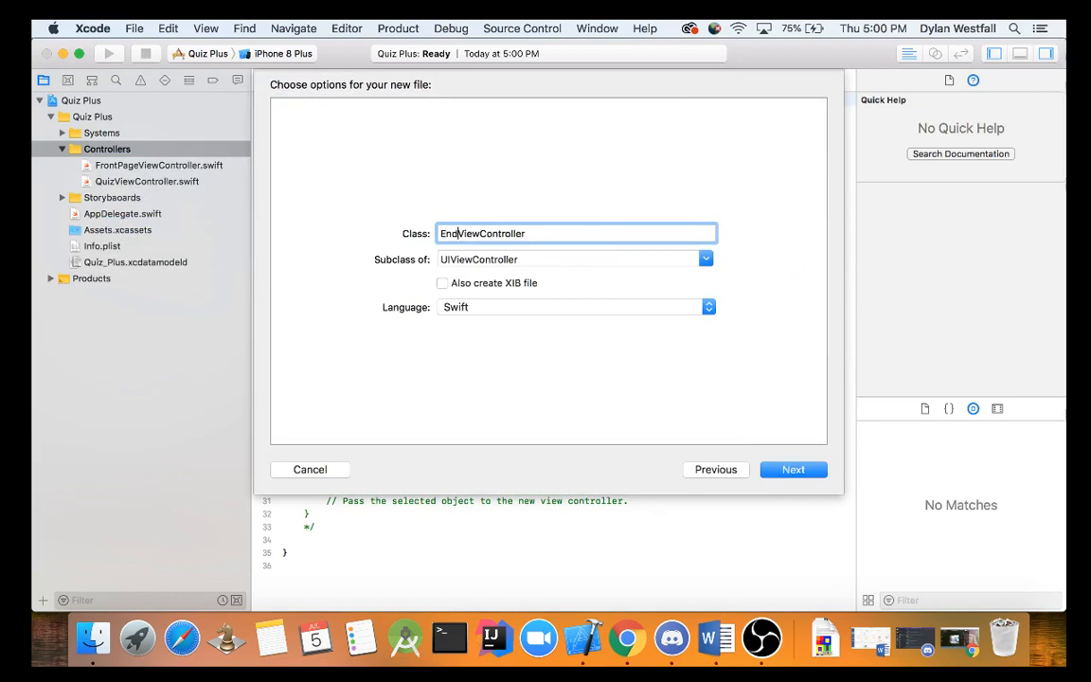
pyautogui.press('Return')
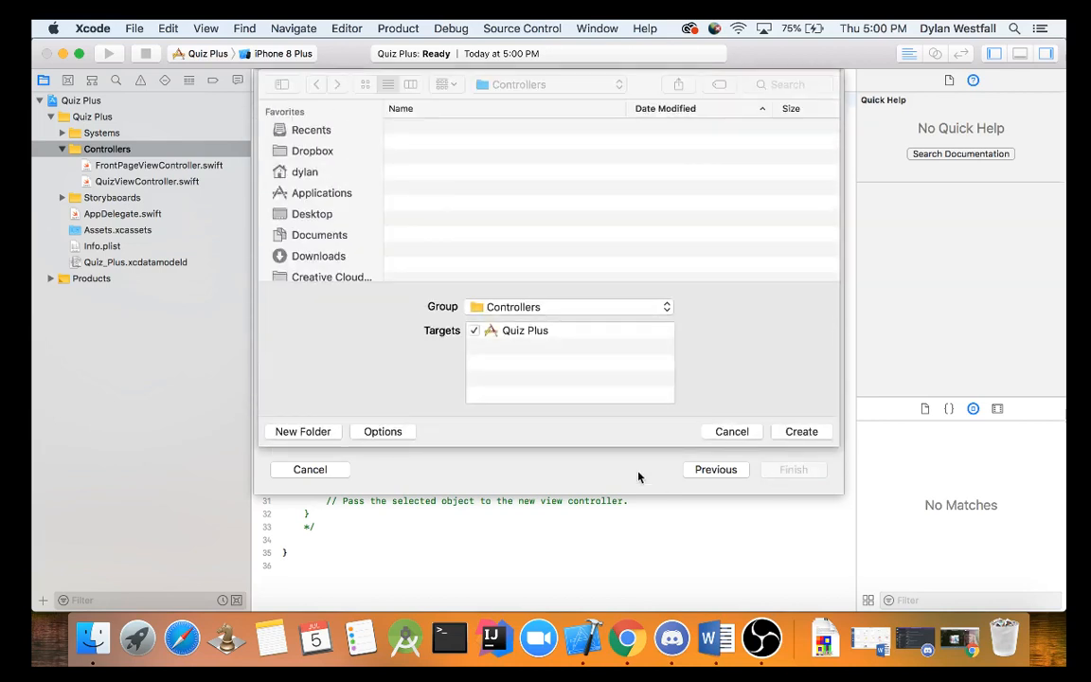
pyautogui.click(801, 428)
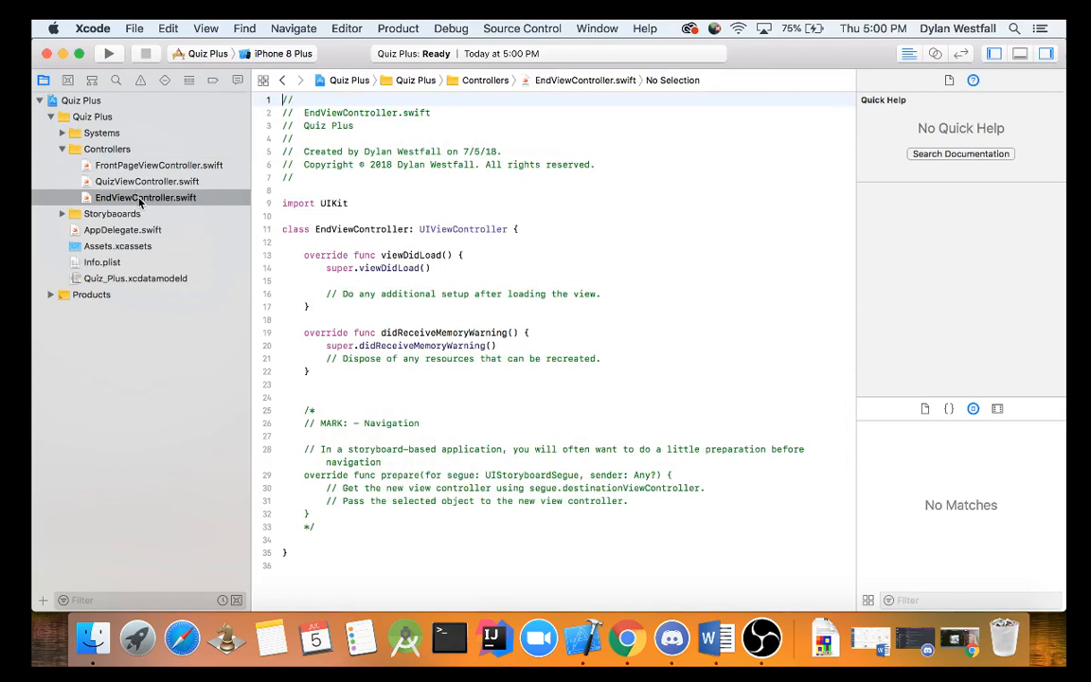
# Step: Bring FrontPageViewController.swift back into the editor
pyautogui.click(145, 197)
pyautogui.click(147, 168)
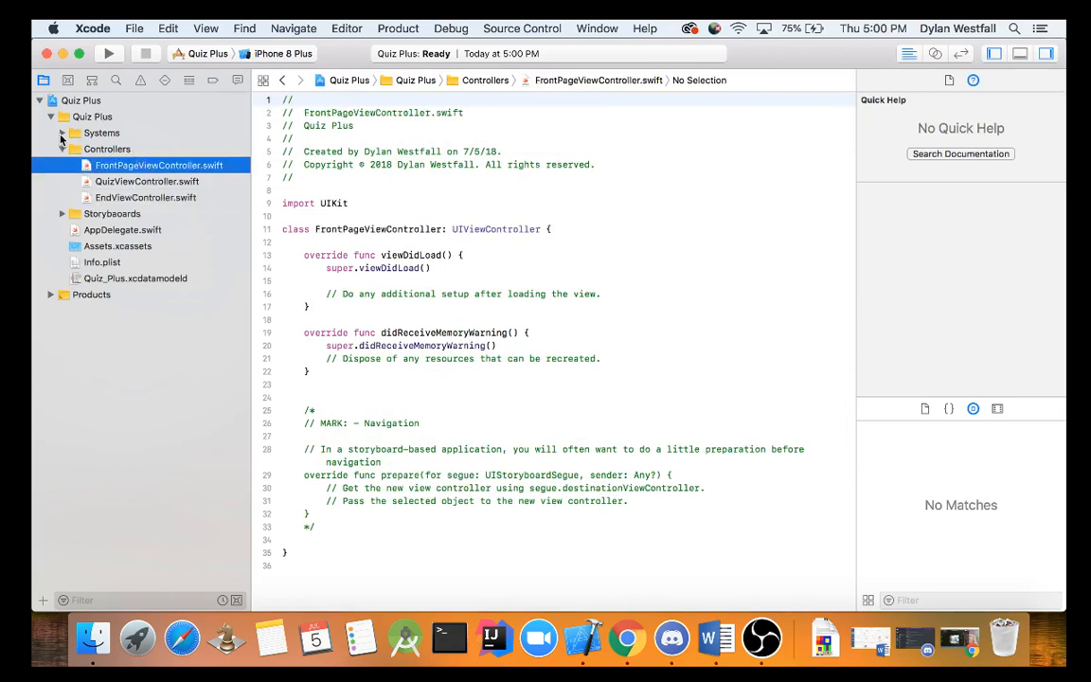
# Step: Create a plain Swift file named Quiz.swift inside the Systems group
pyautogui.click(81, 134)
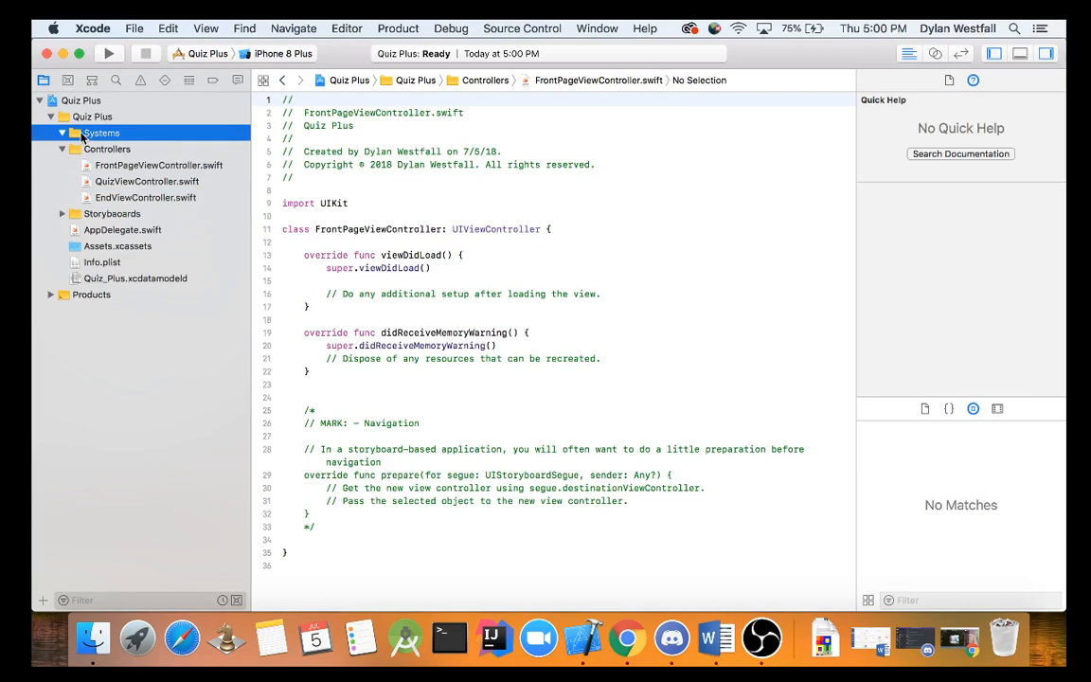
pyautogui.rightClick(81, 136)
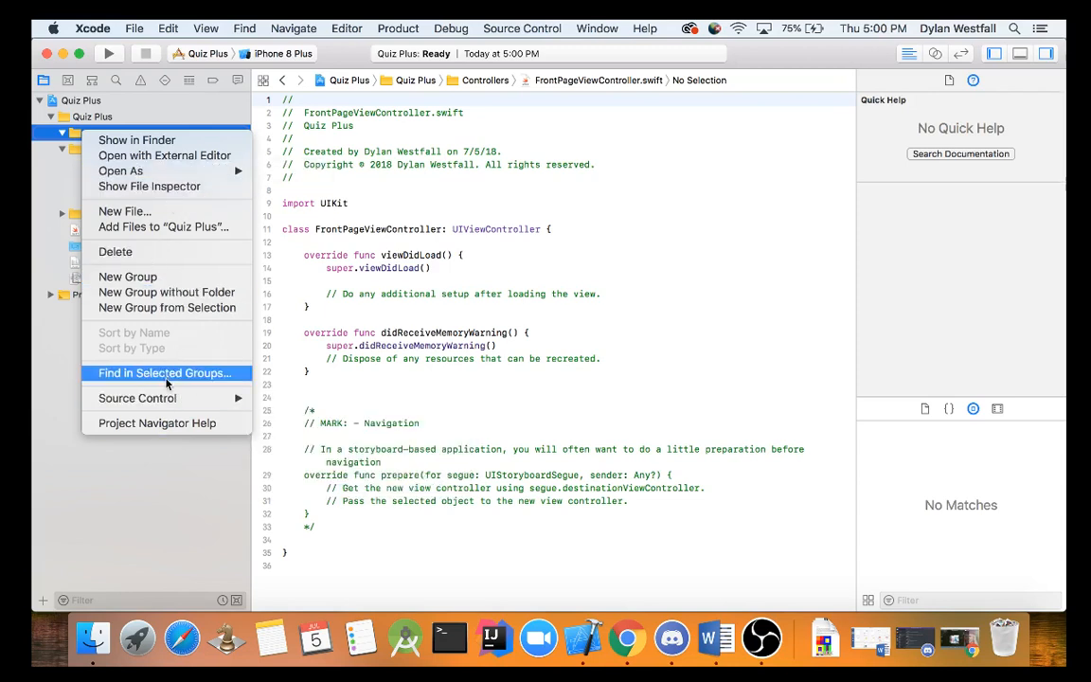
pyautogui.click(124, 210)
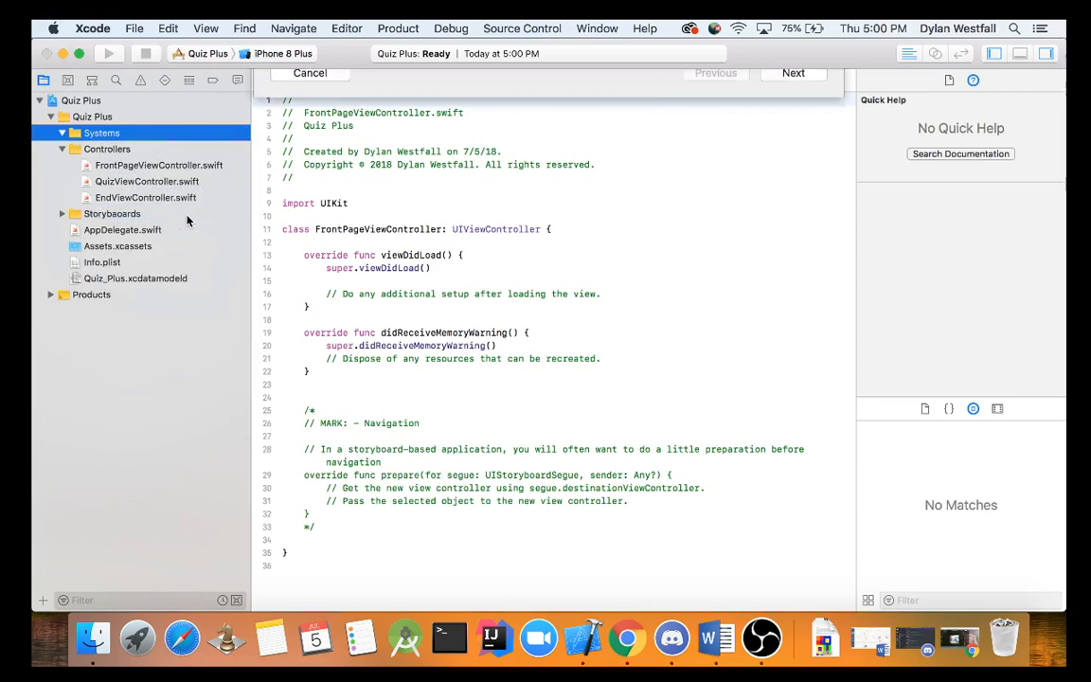
pyautogui.click(668, 173)
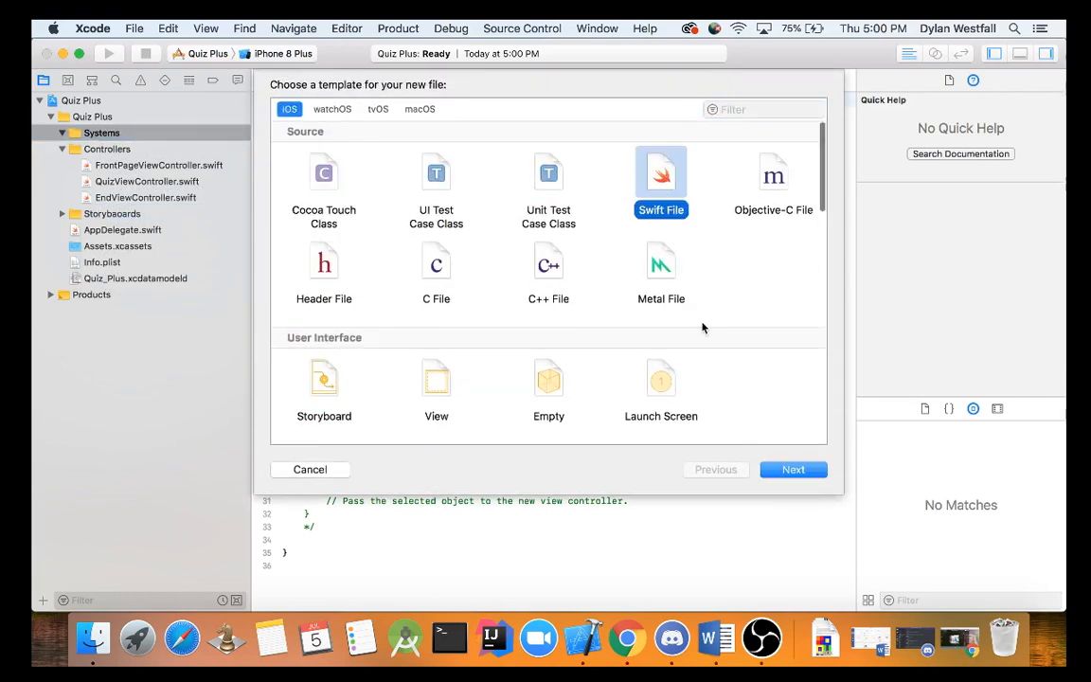
pyautogui.click(794, 469)
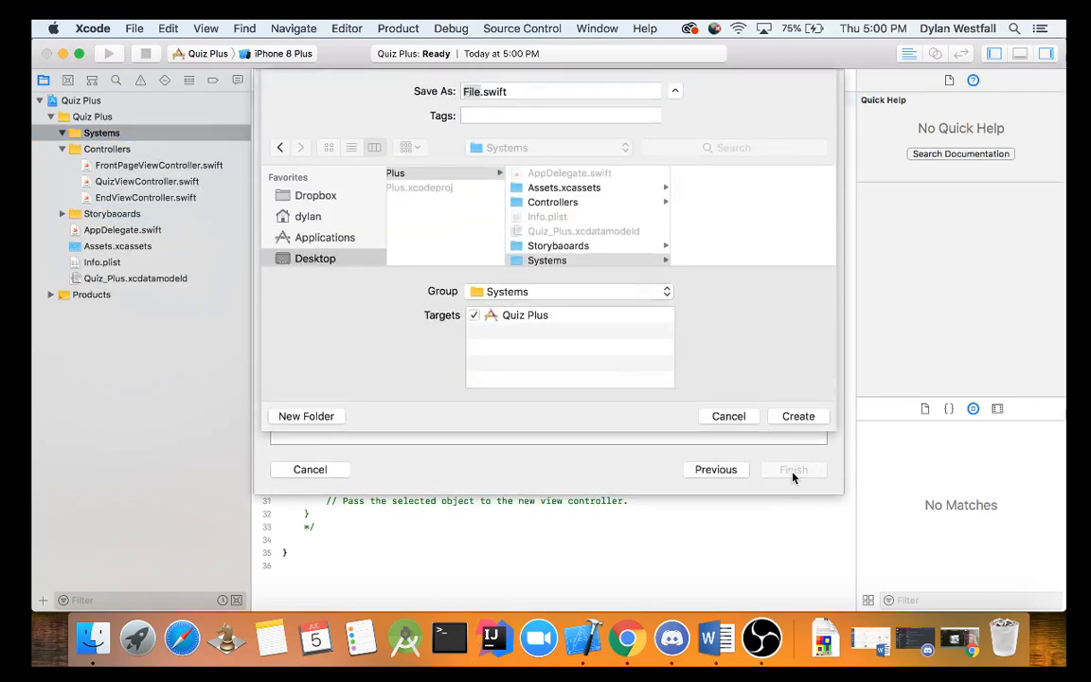
pyautogui.write('Q')
pyautogui.write('uiz')
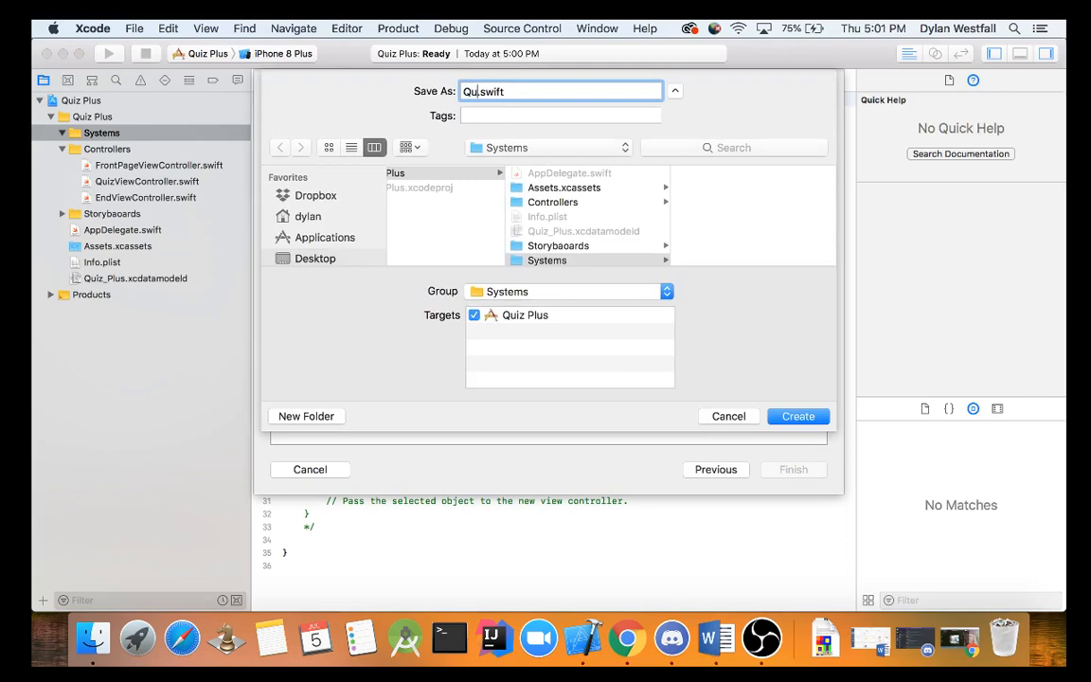
pyautogui.press('Return')
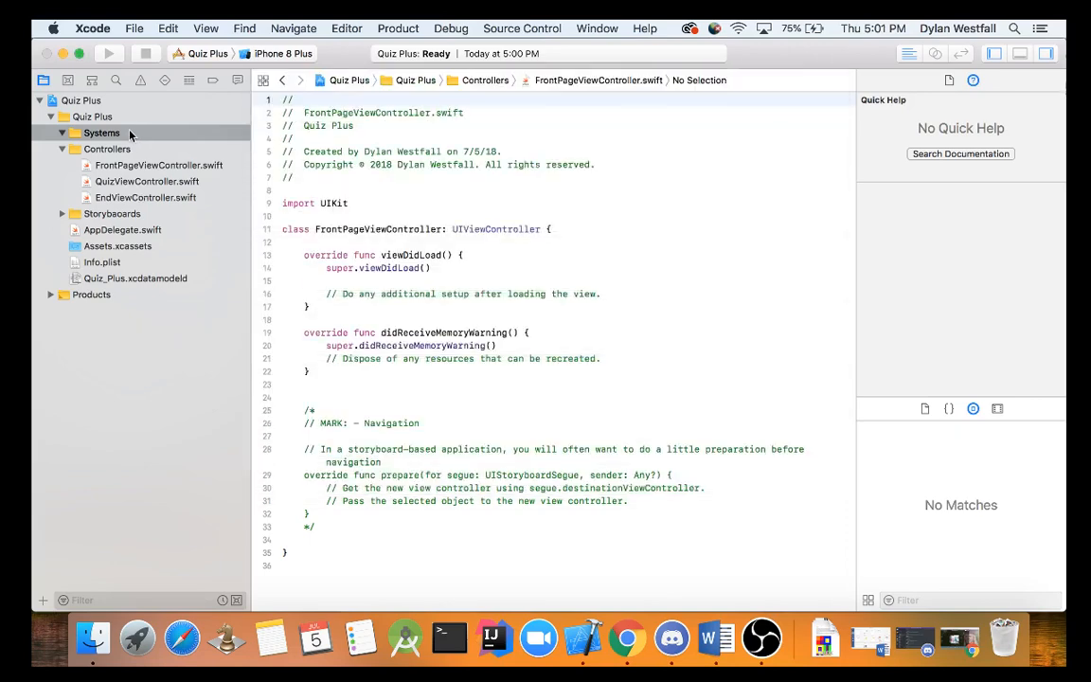
# Step: Review Quiz.swift in the editor and reselect the Systems group
pyautogui.click(101, 133)
pyautogui.click(115, 149)
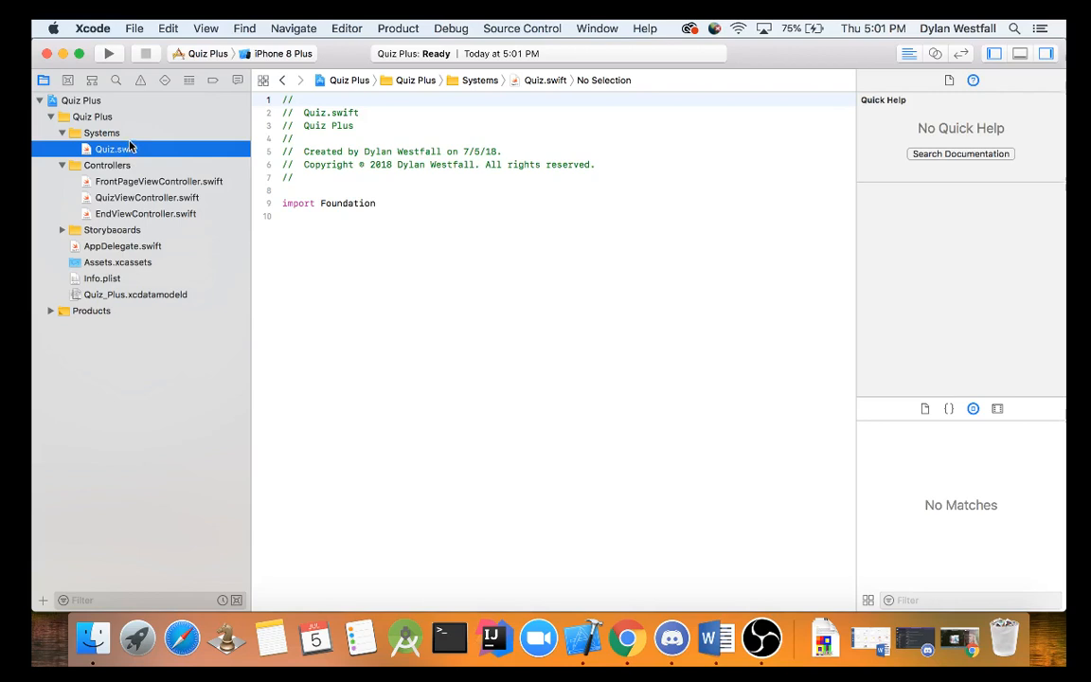
pyautogui.click(101, 132)
# Step: Create a plain Swift file named Question.swift inside the Systems group
pyautogui.rightClick(101, 133)
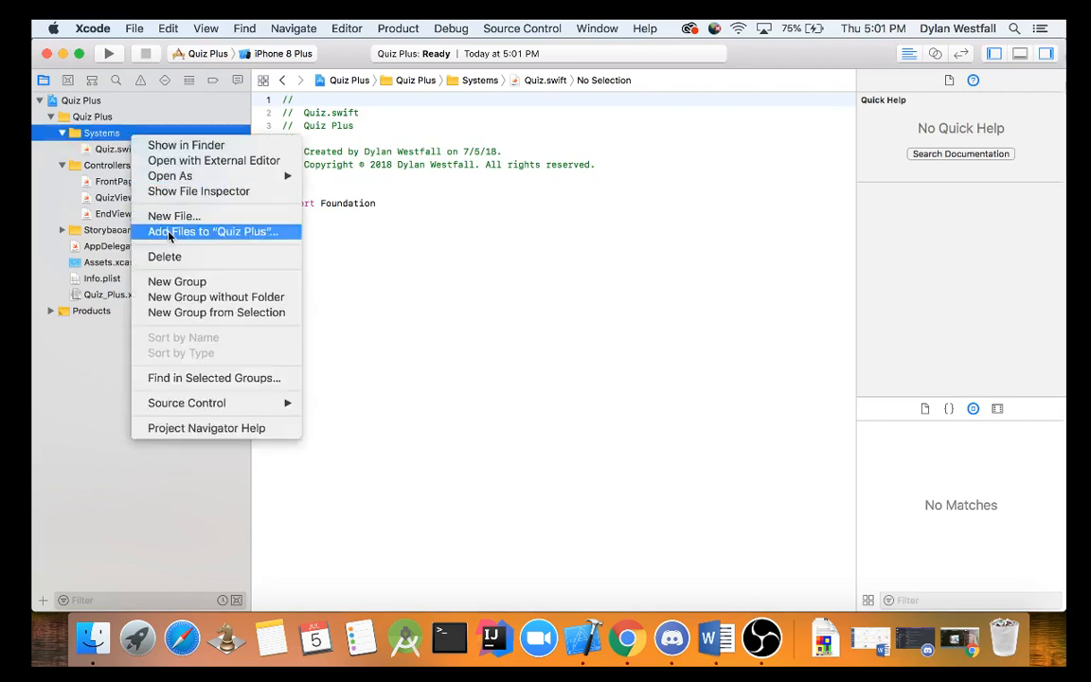
pyautogui.click(173, 216)
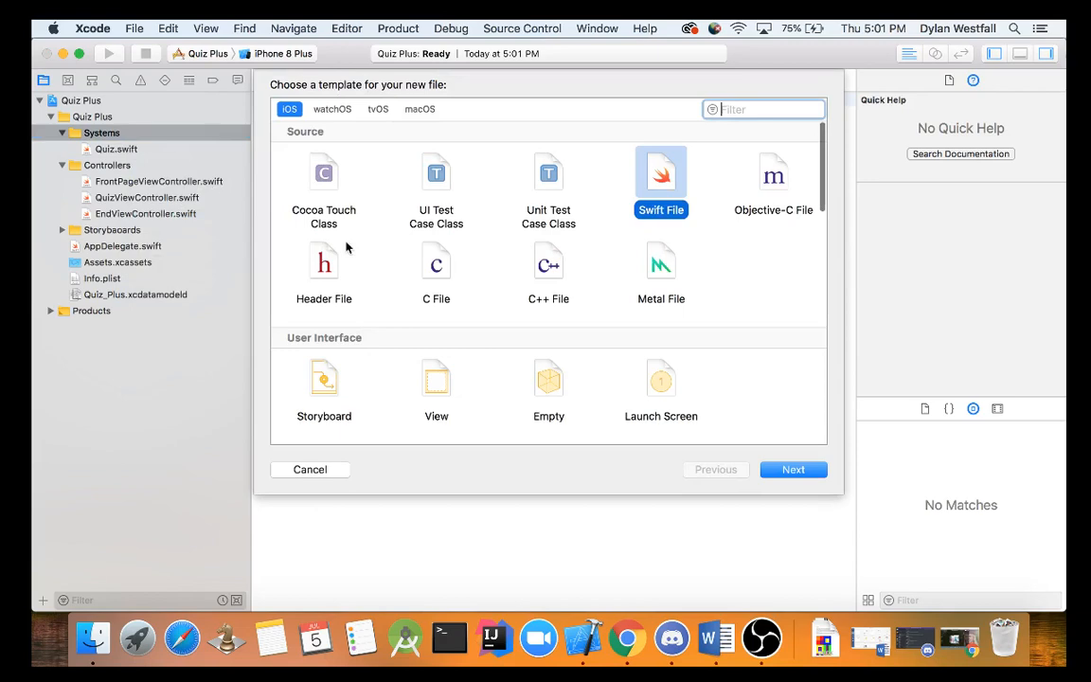
pyautogui.click(793, 470)
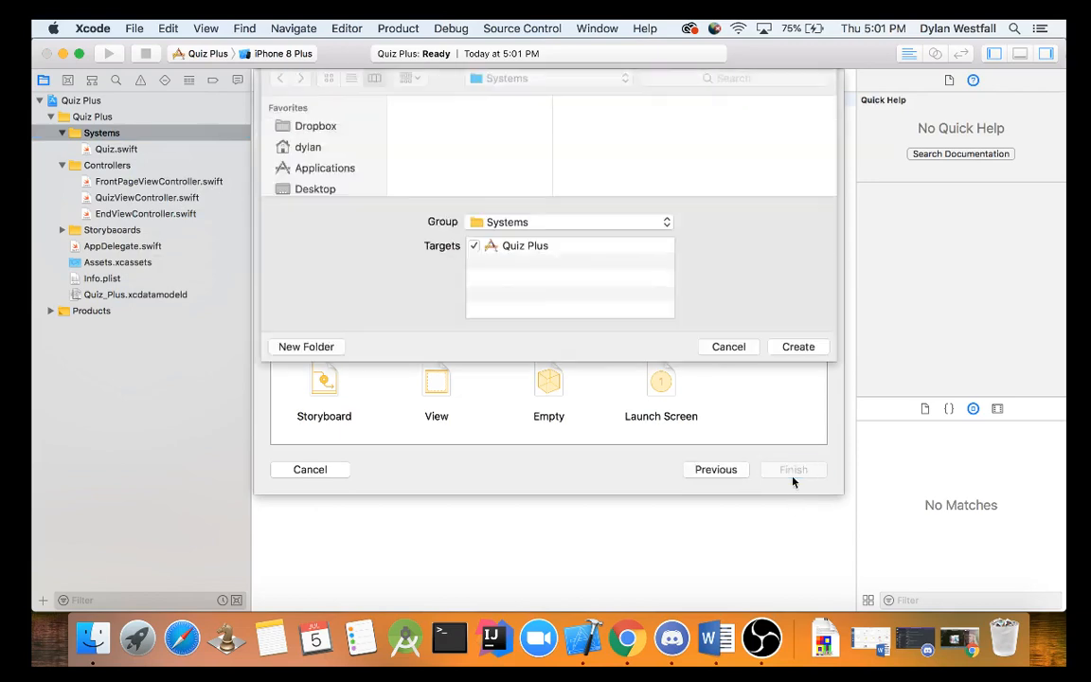
pyautogui.write('Question.swift')
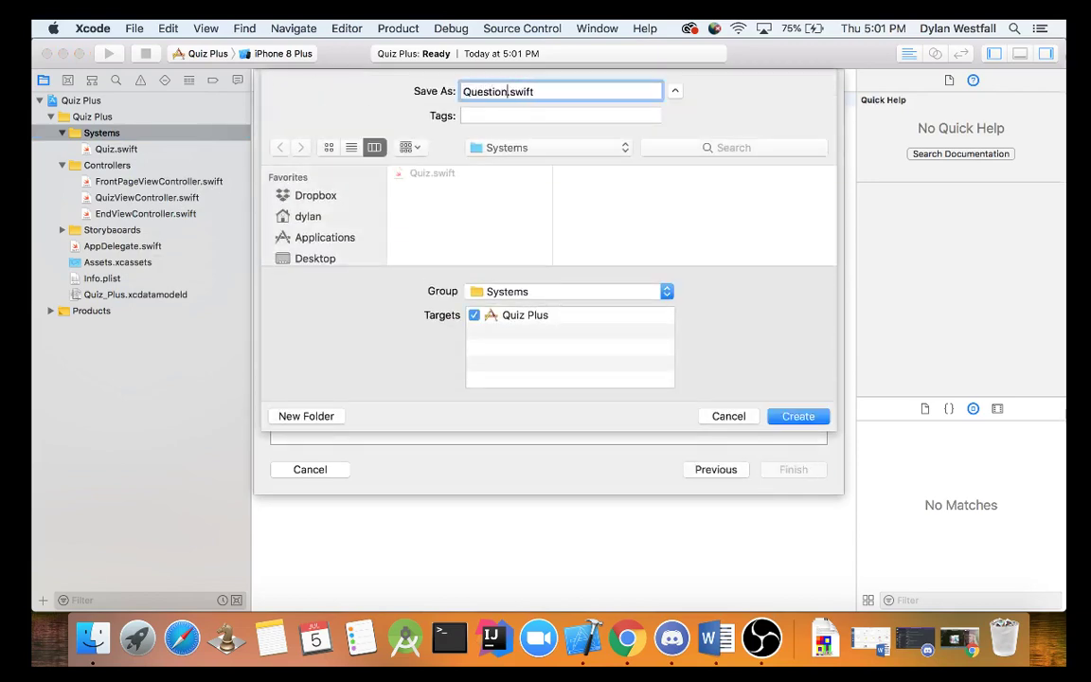
pyautogui.press('Return')
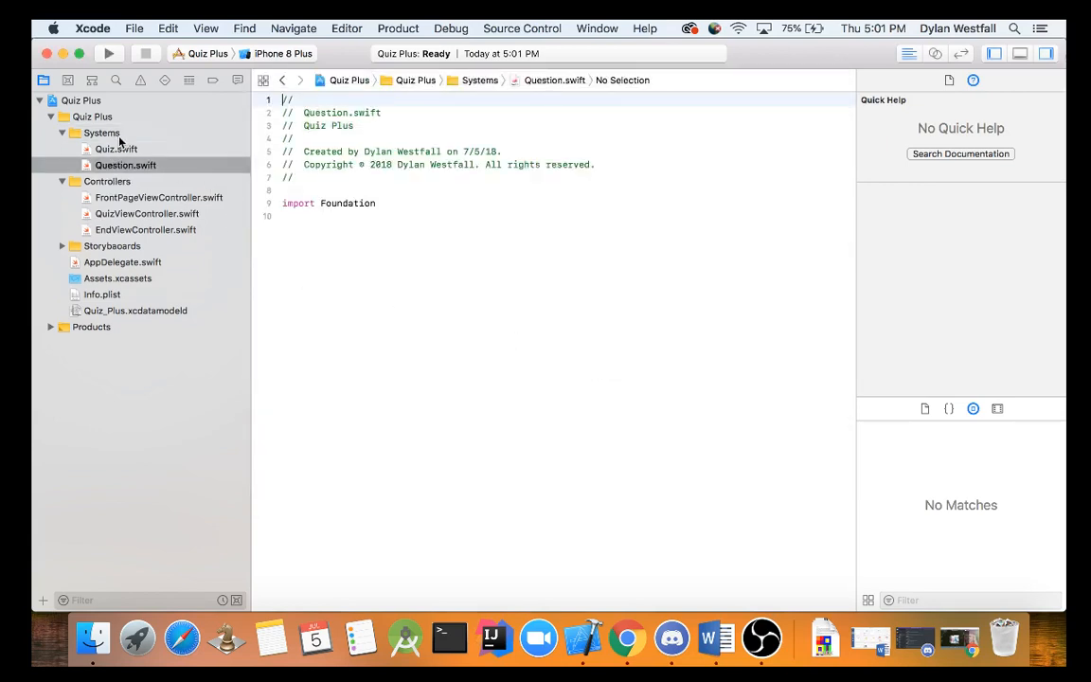
# Step: Create a plain Swift file named Additional.swift inside the Systems group
pyautogui.rightClick(101, 132)
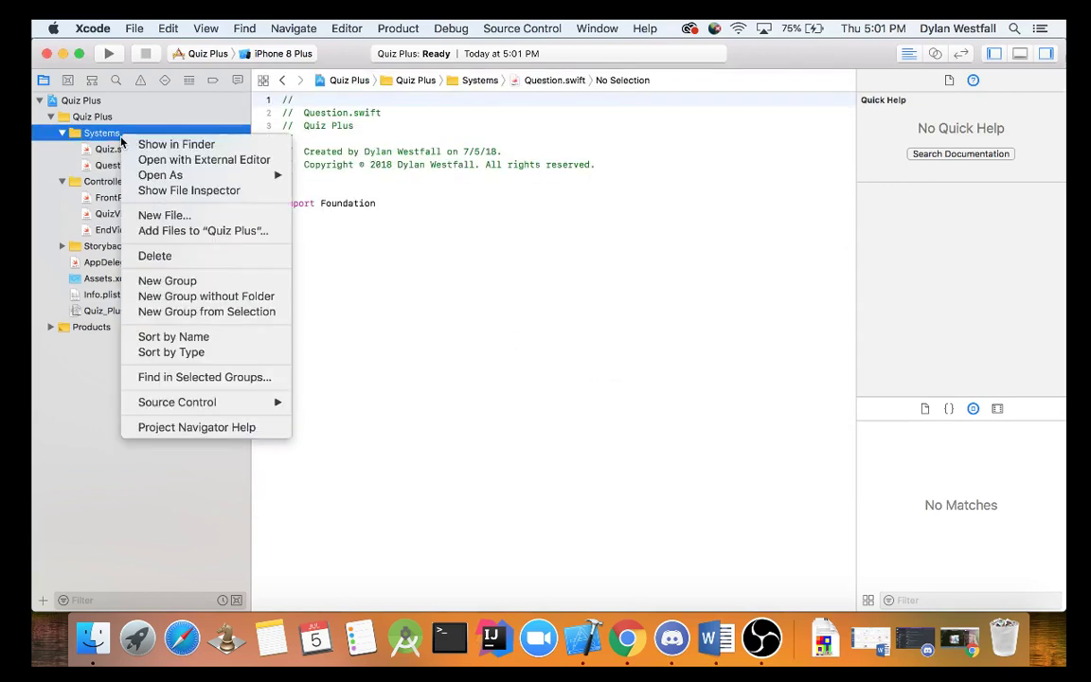
pyautogui.click(163, 215)
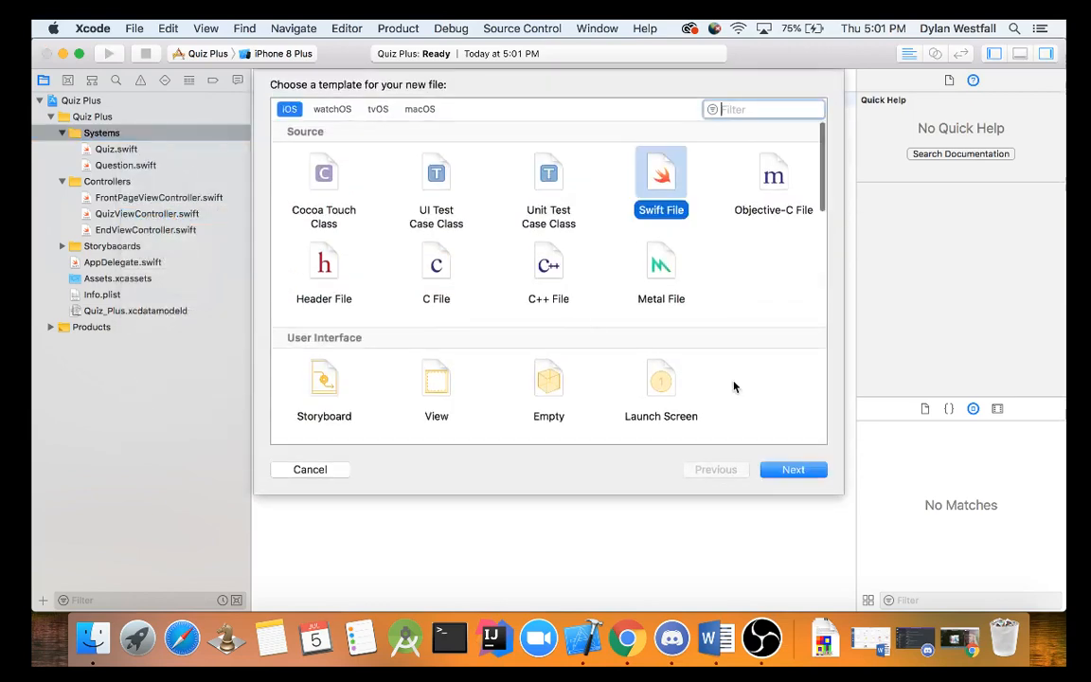
pyautogui.click(792, 469)
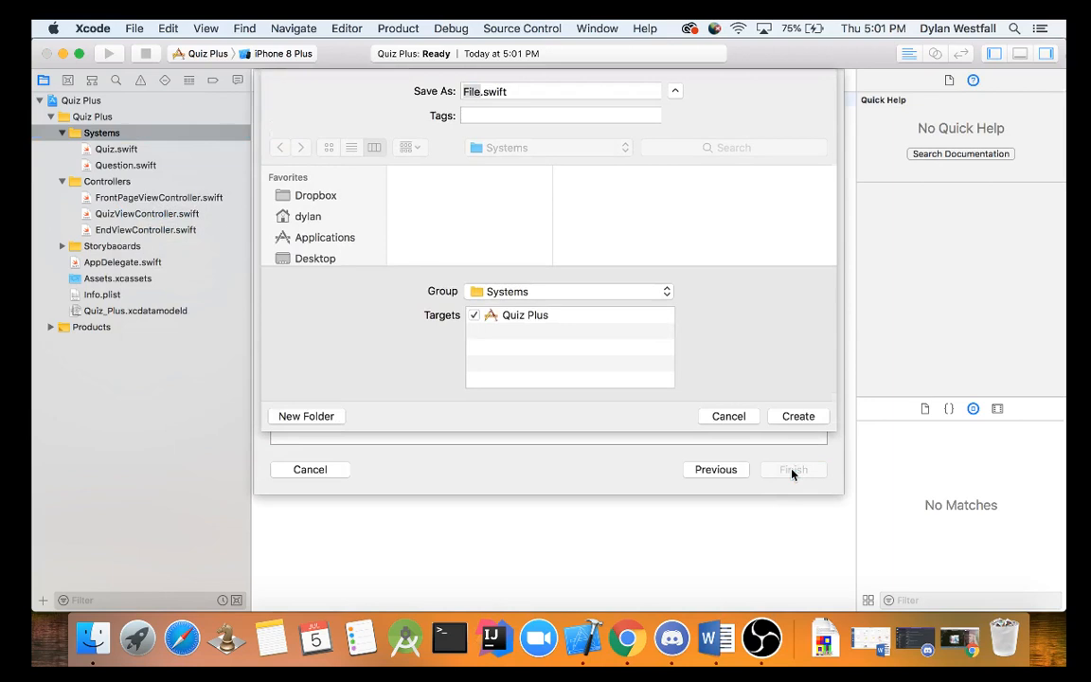
pyautogui.write('Add')
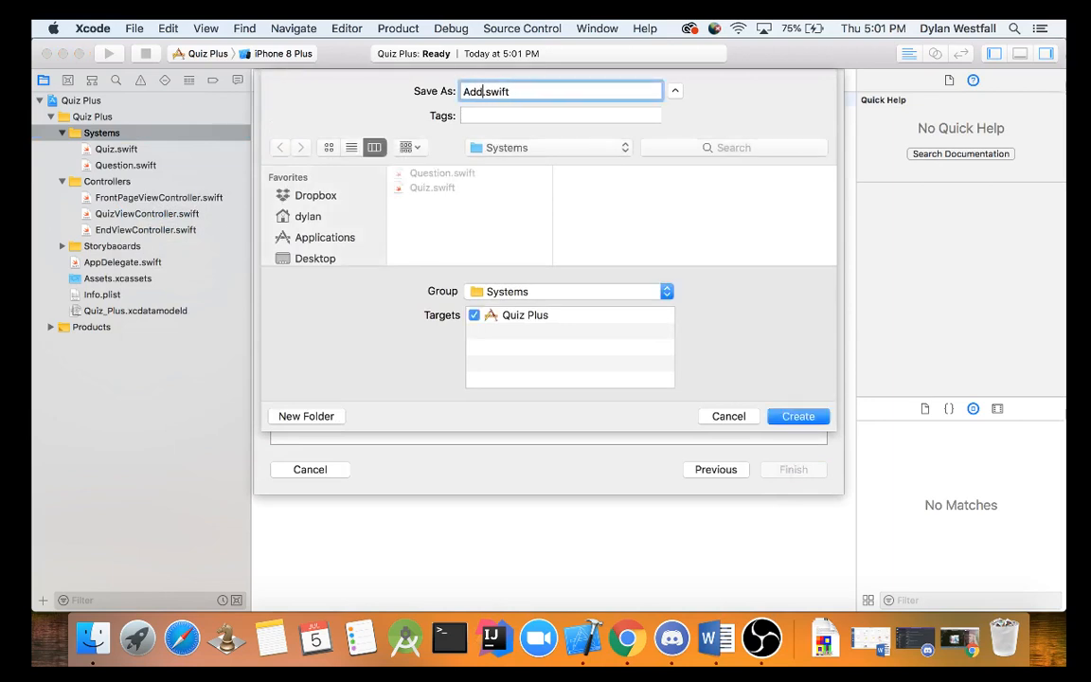
pyautogui.write('itional')
pyautogui.click(804, 420)
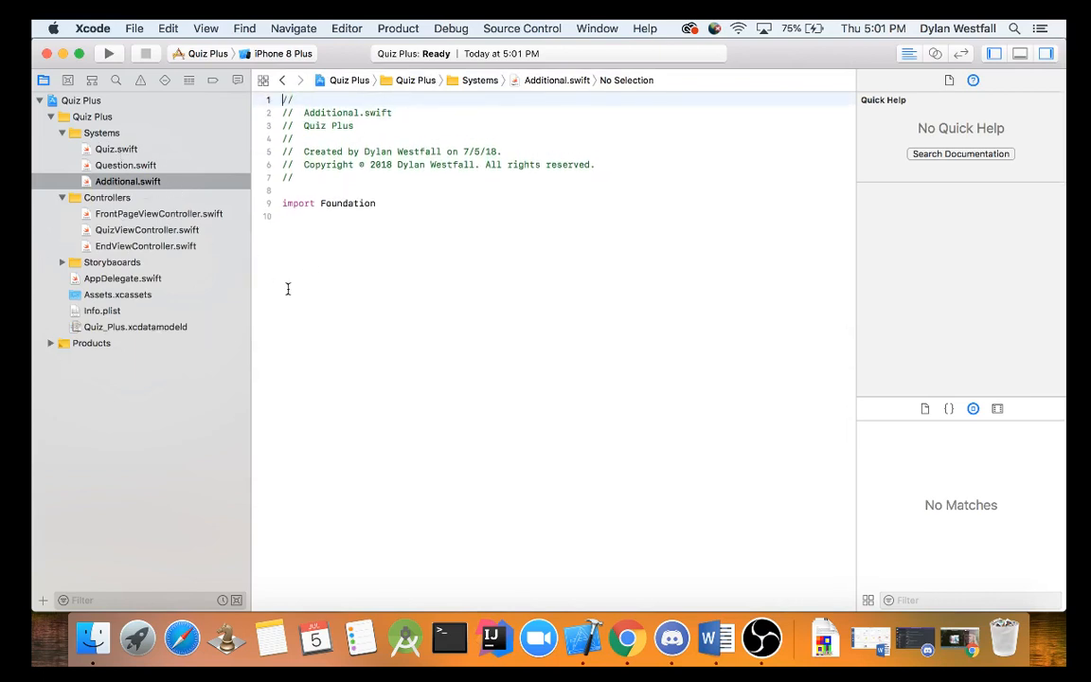
# Step: Create an empty Question class in Question.swift below the import
pyautogui.click(126, 165)
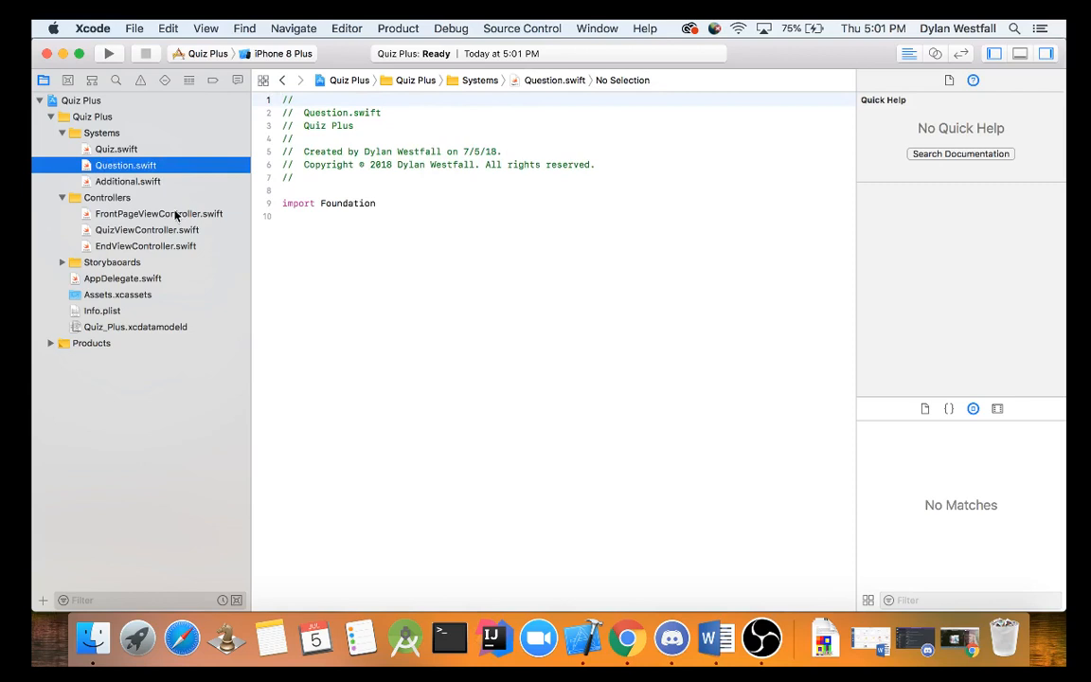
pyautogui.click(380, 235)
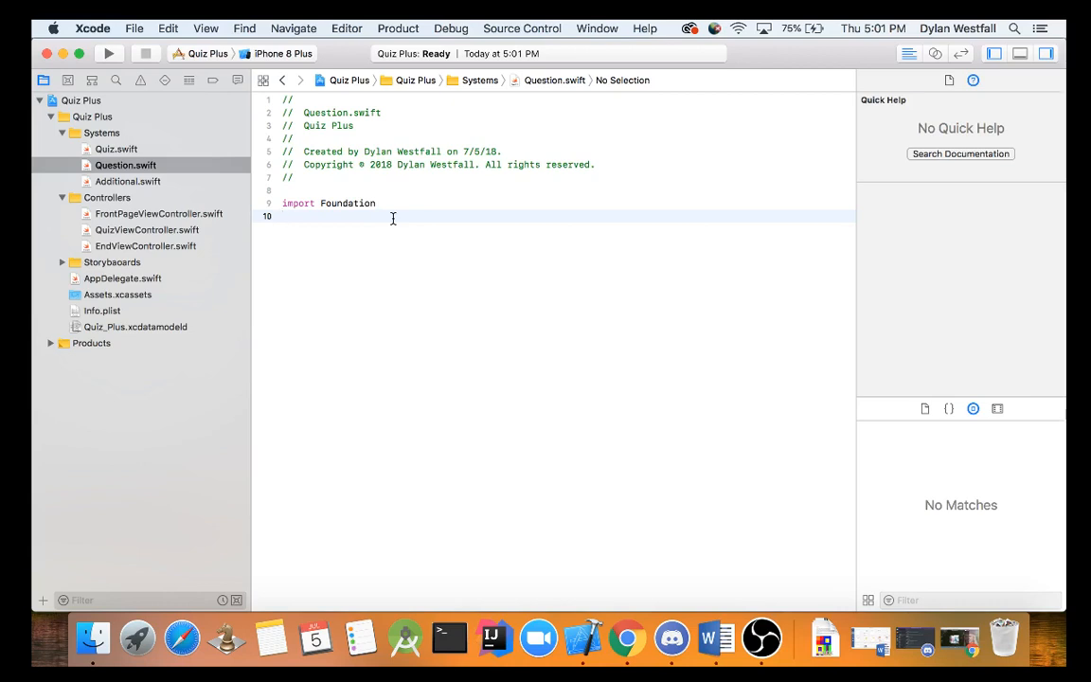
pyautogui.press('Return')
pyautogui.write('cl')
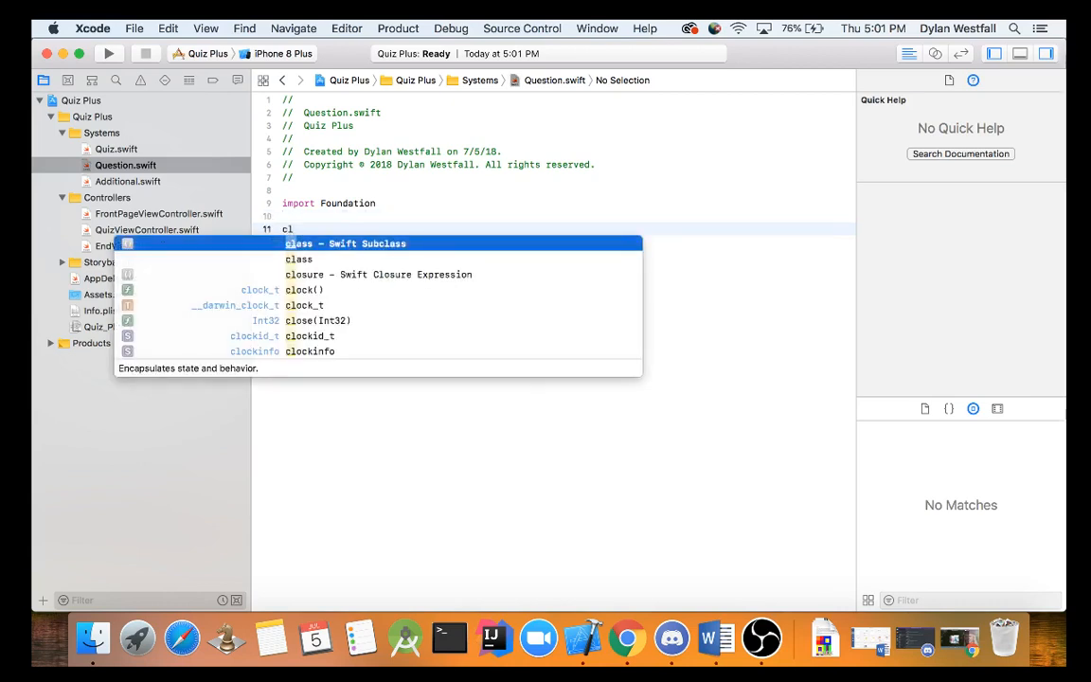
pyautogui.write('ass')
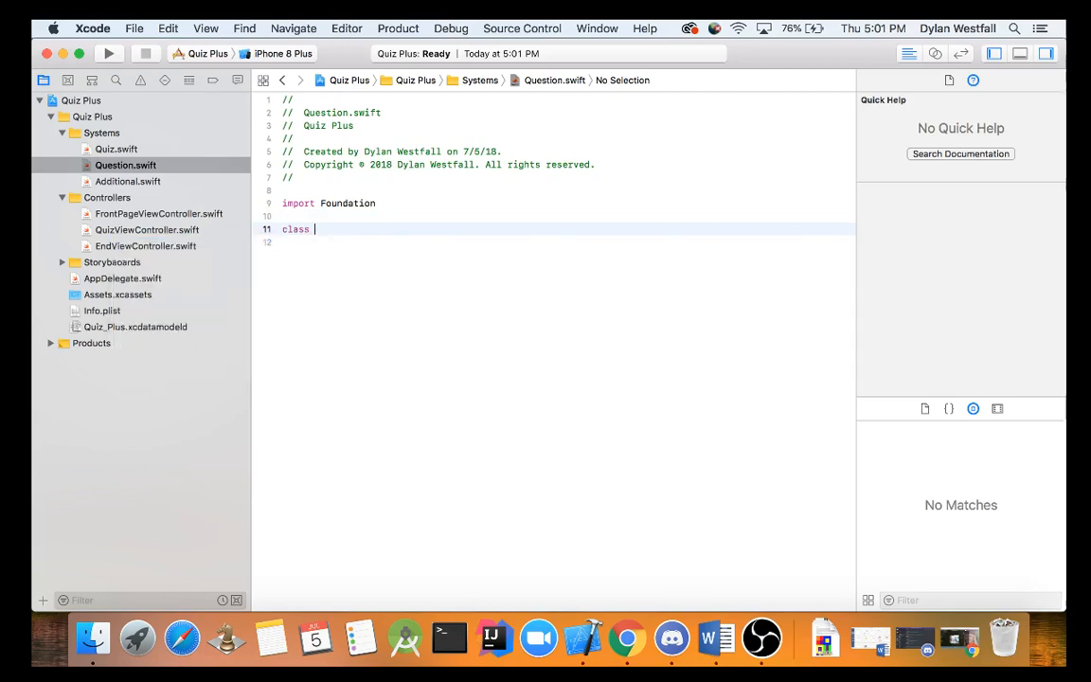
pyautogui.write(' q')
pyautogui.press('BackSpace')
pyautogui.write('Question')
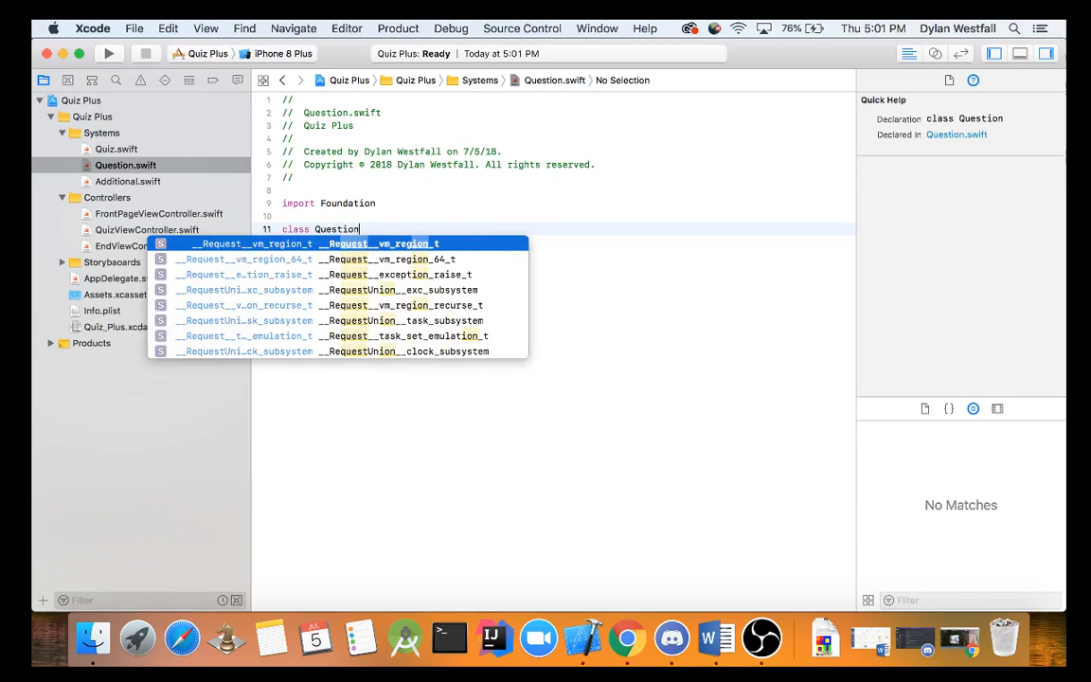
pyautogui.write('{')
pyautogui.press('Return')
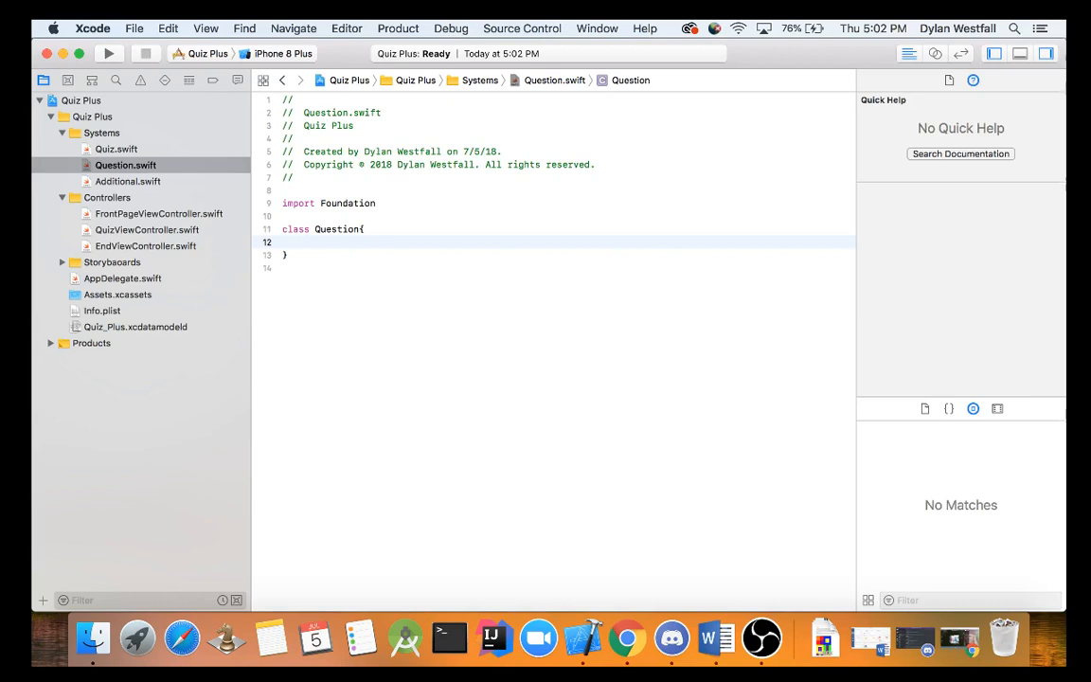
pyautogui.write('tring ')
pyautogui.write('Q')
pyautogui.write('ue')
# Step: Declare 'private var question: String' as the first property, correcting the mistyped attempt
pyautogui.press('BackSpace')
pyautogui.press('BackSpace')
pyautogui.press('BackSpace')
pyautogui.press('BackSpace')
pyautogui.press('BackSpace')
pyautogui.press('BackSpace')
pyautogui.press('BackSpace')
pyautogui.press('BackSpace')
pyautogui.press('BackSpace')
pyautogui.press('BackSpace')
pyautogui.write('var')
pyautogui.press('BackSpace')
pyautogui.press('BackSpace')
pyautogui.press('BackSpace')
pyautogui.write('priva')
pyautogui.press('Tab')
pyautogui.write('var ')
pyautogui.write('question')
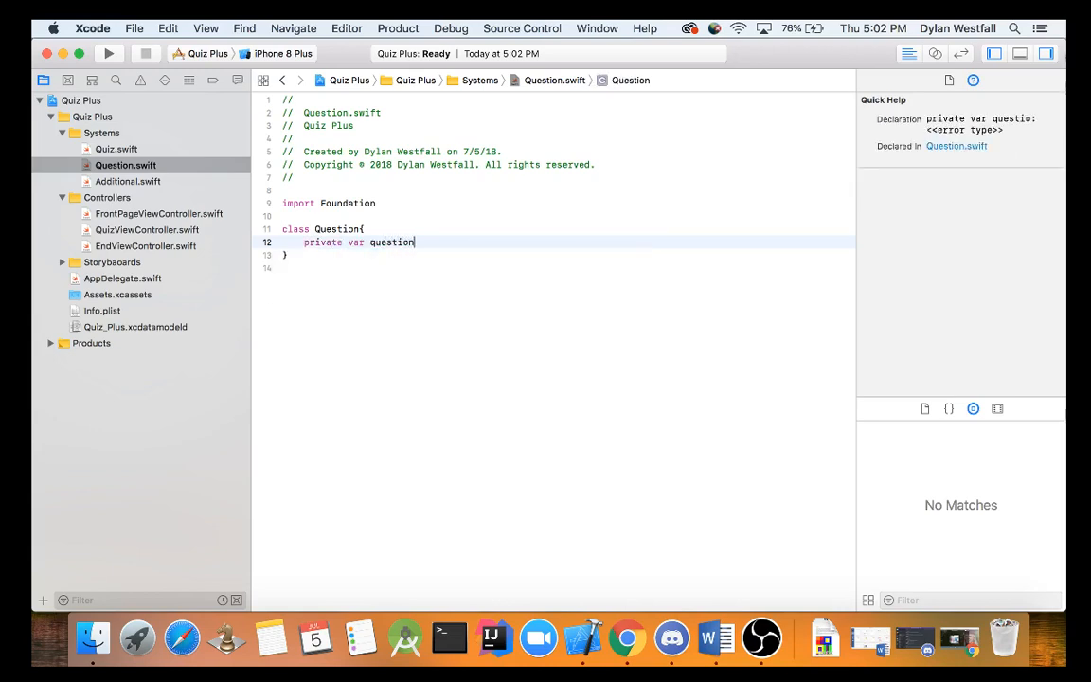
pyautogui.write(': Stri')
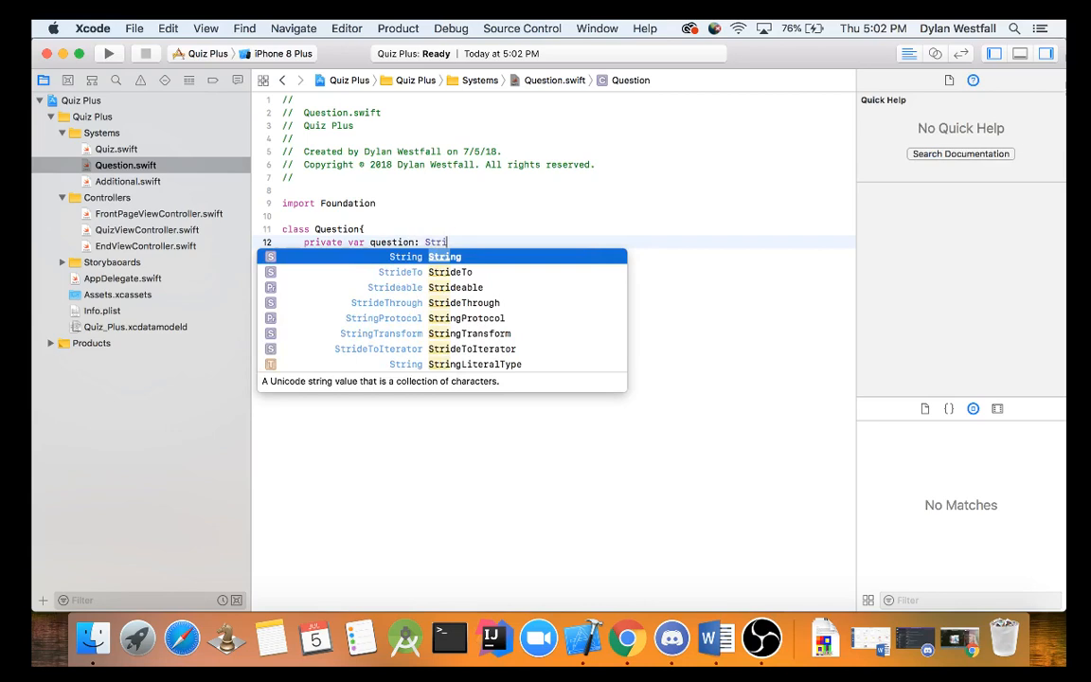
pyautogui.write('ng')
pyautogui.press('Return')
pyautogui.write('ri')
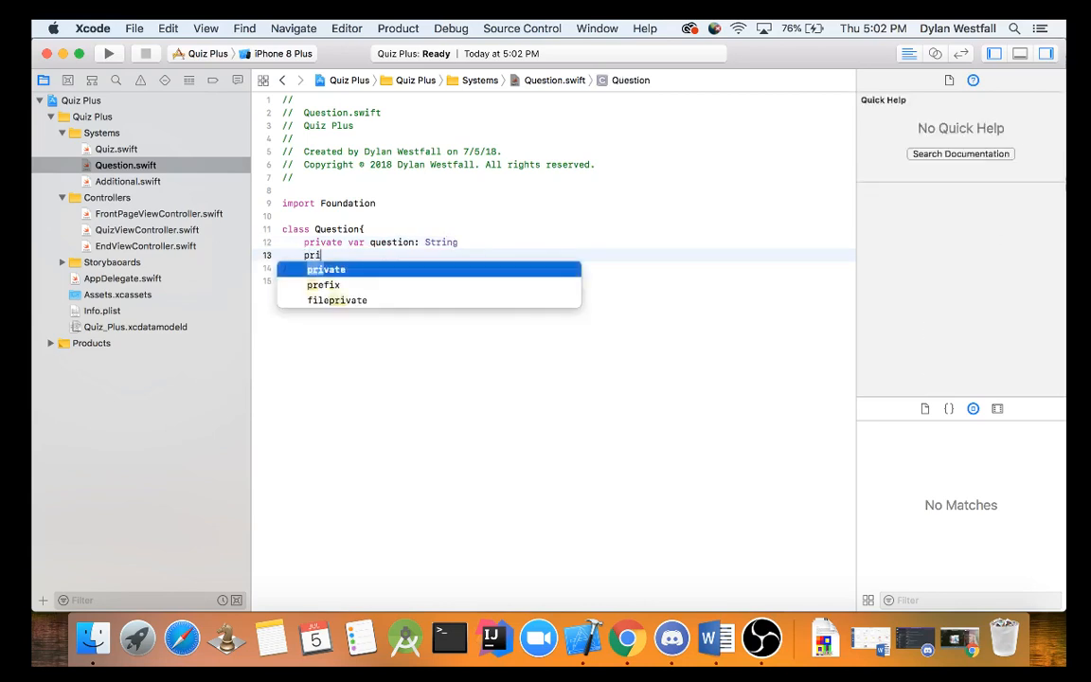
pyautogui.write('vate var a')
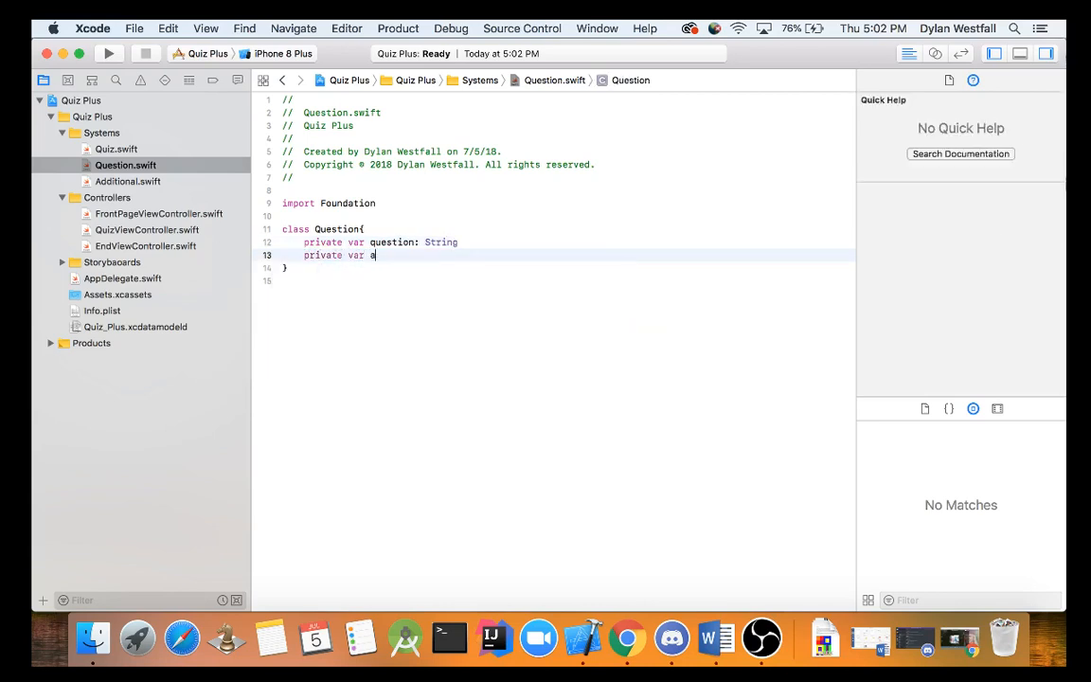
pyautogui.write('nswer: S')
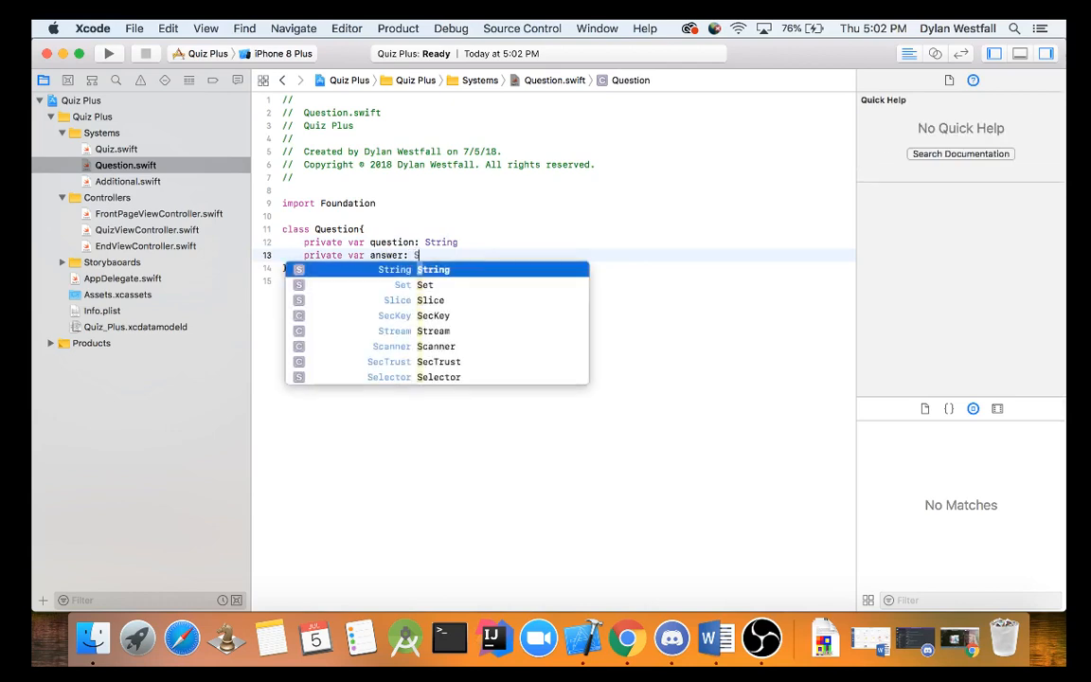
pyautogui.write('tring')
# Step: Declare private String properties answer and choice1 through choice4 beneath question
pyautogui.press('Return')
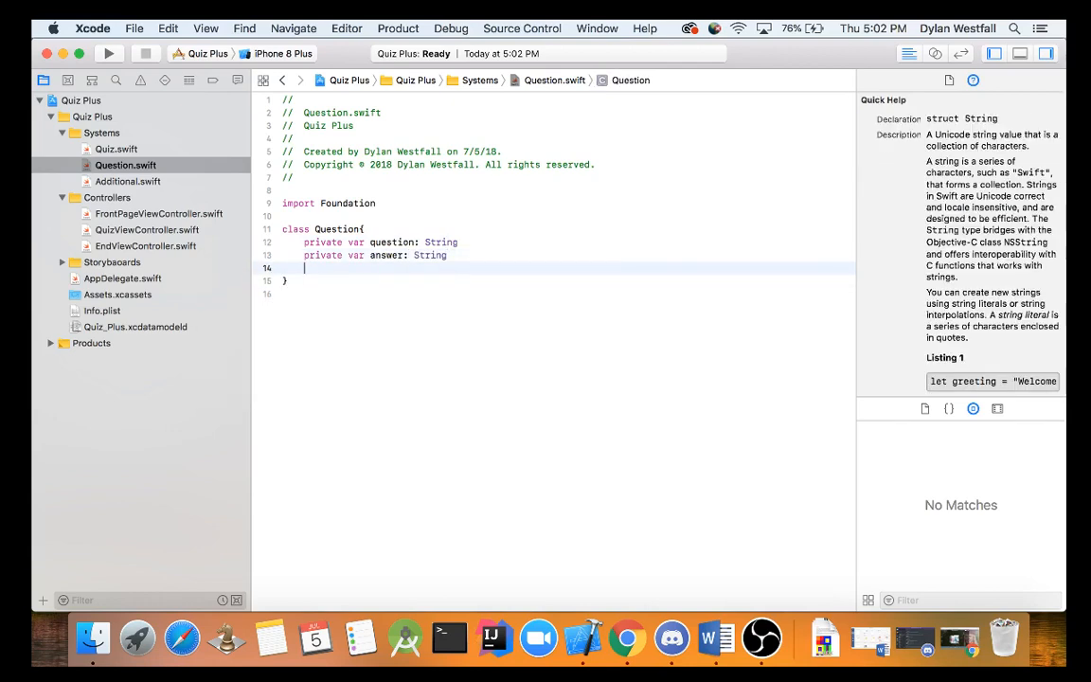
pyautogui.press('Return')
pyautogui.write('private ')
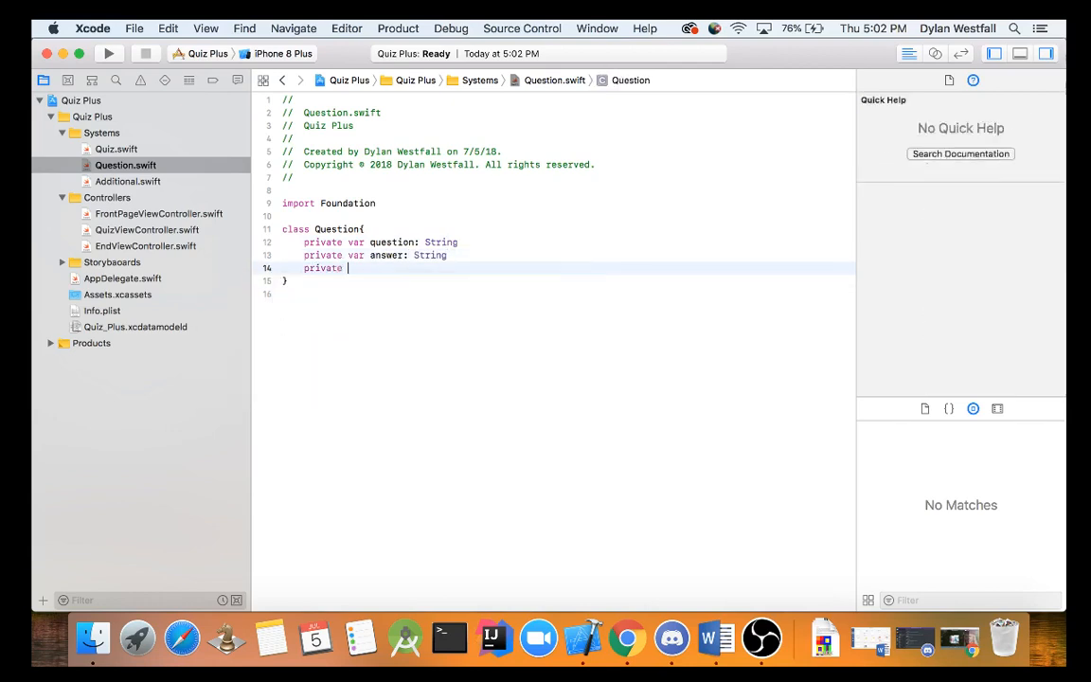
pyautogui.write('var ')
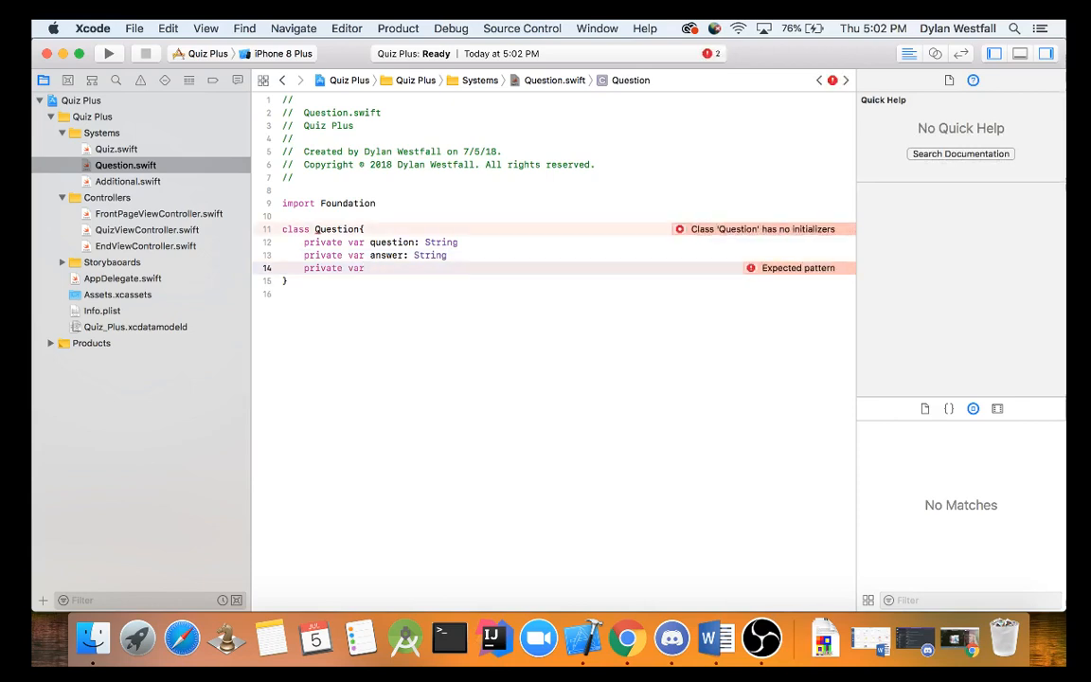
pyautogui.write('choic')
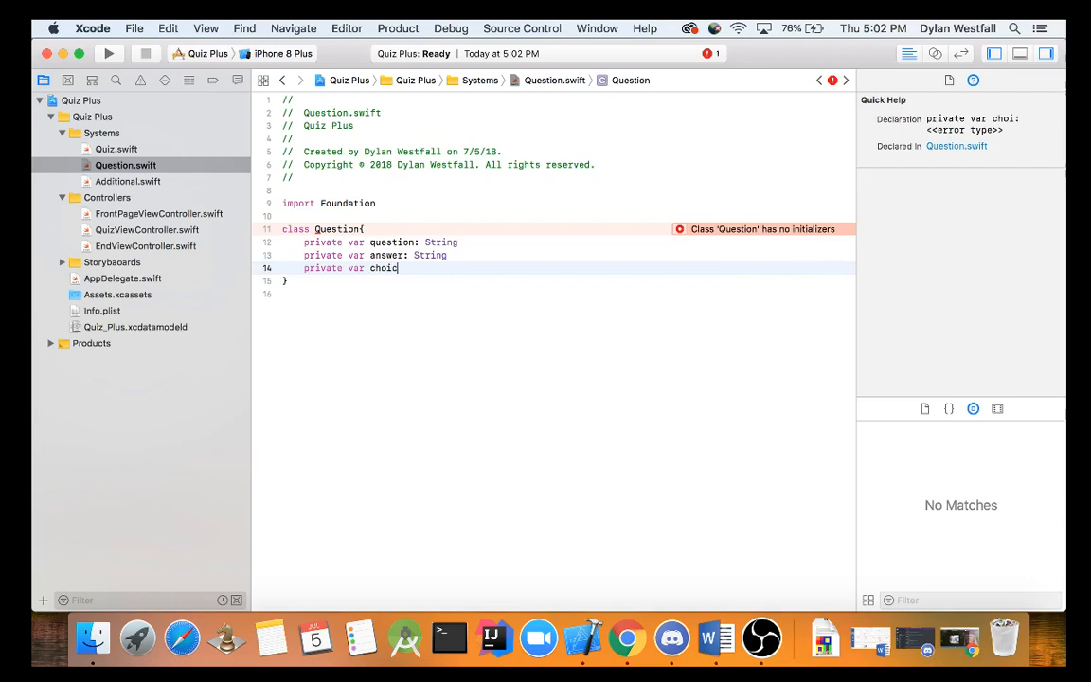
pyautogui.write('e1')
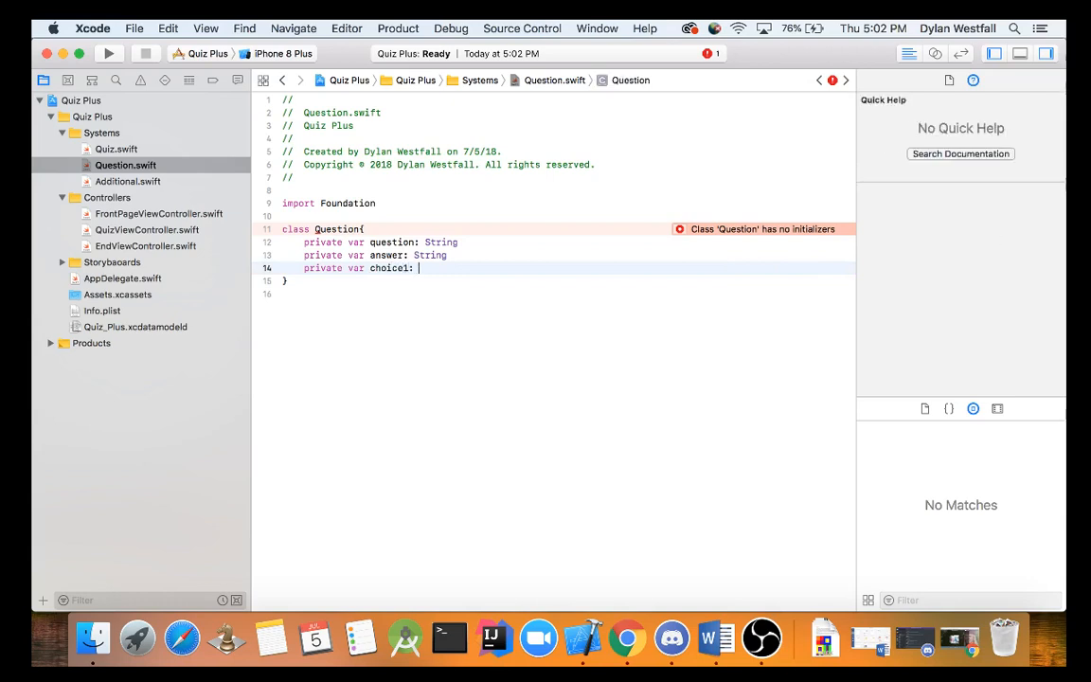
pyautogui.write(': Str')
pyautogui.press('Return')
pyautogui.press('Return')
pyautogui.write('pri')
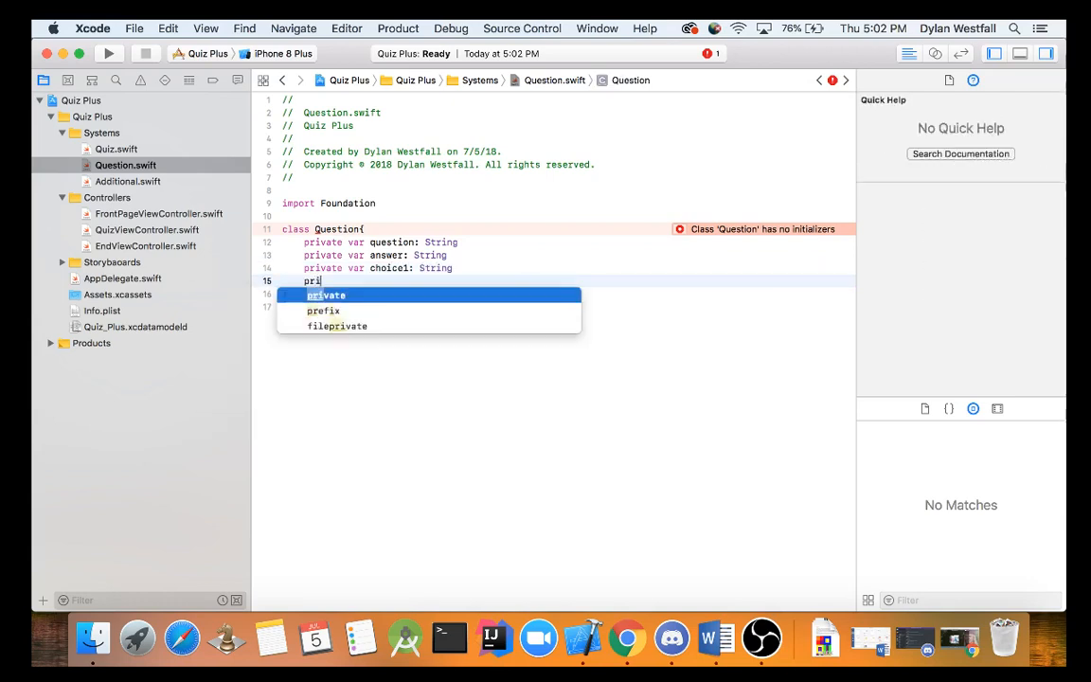
pyautogui.write('vae')
pyautogui.press('BackSpace')
pyautogui.write('t')
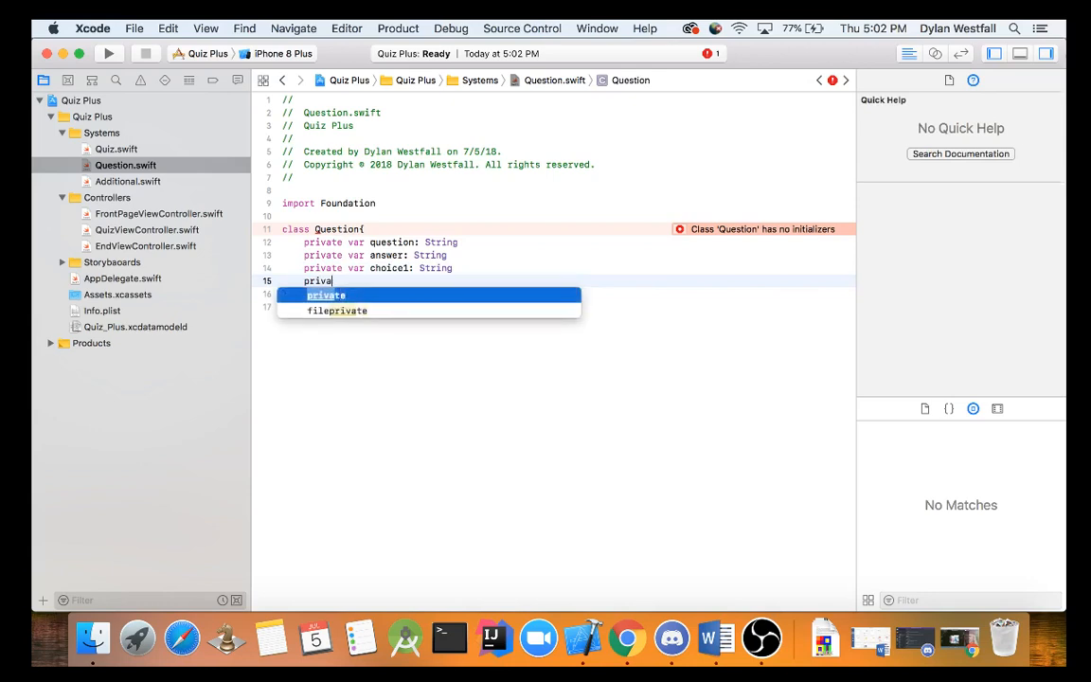
pyautogui.press('Return')
pyautogui.write('ar ')
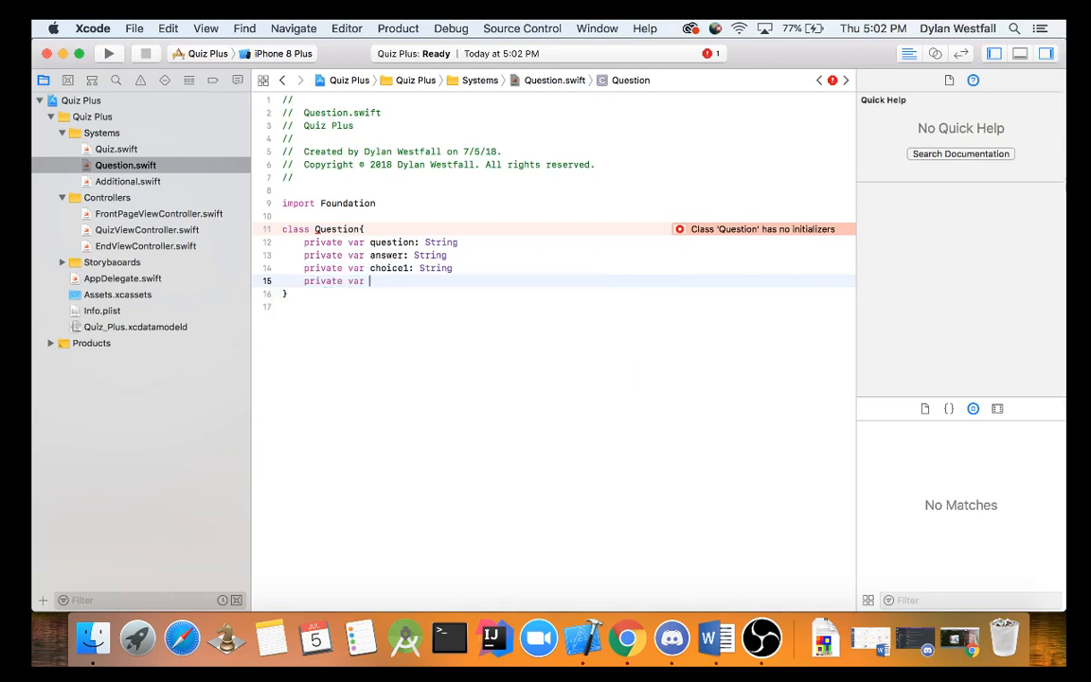
pyautogui.write('choice2')
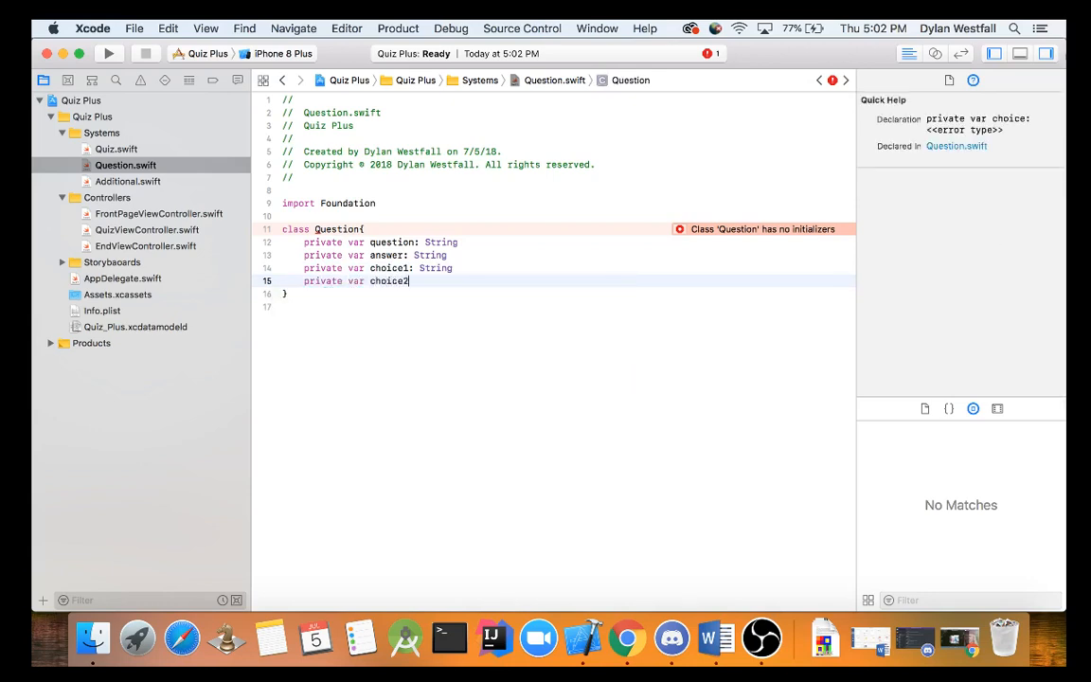
pyautogui.write(': String')
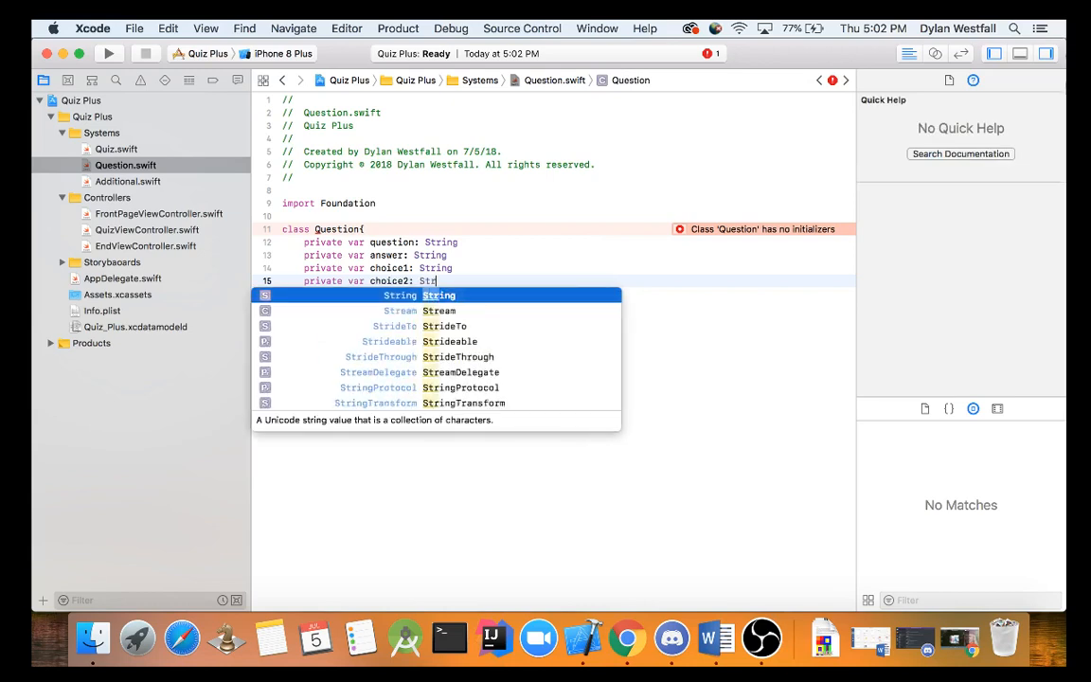
pyautogui.press('Return')
pyautogui.press('Return')
pyautogui.write('private ')
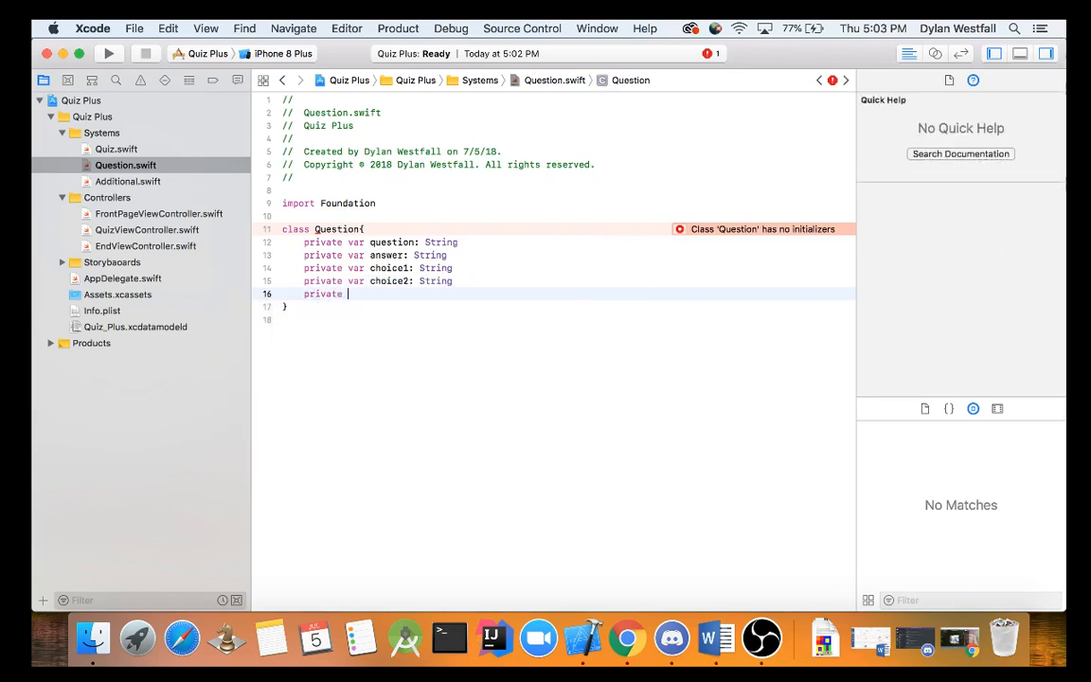
pyautogui.write('var choice')
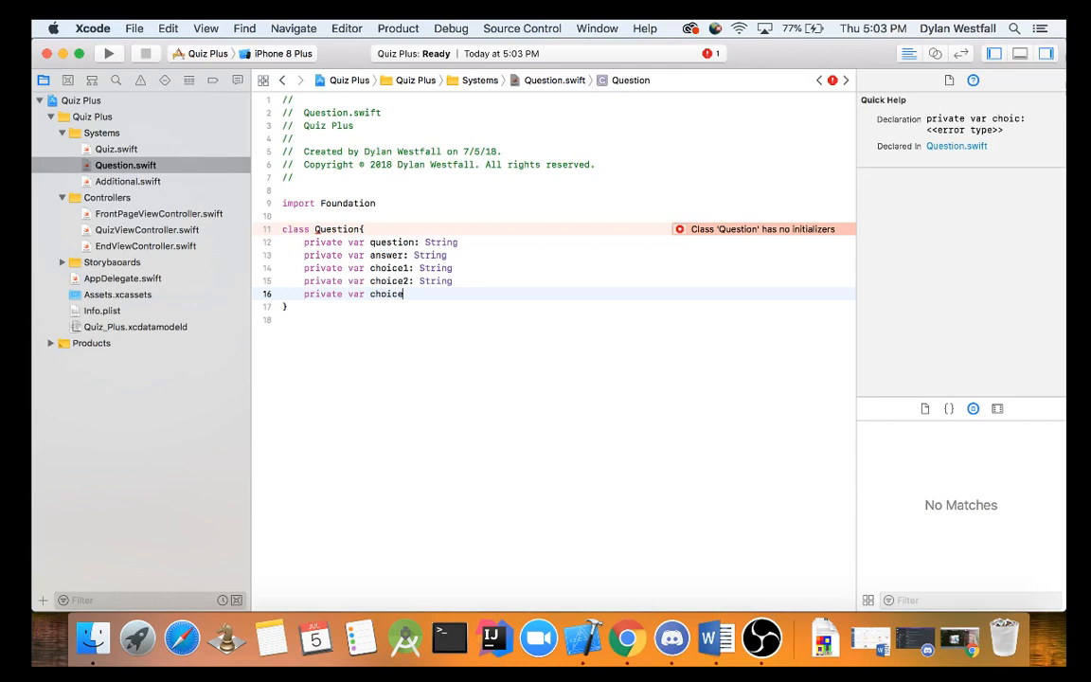
pyautogui.write('3: St')
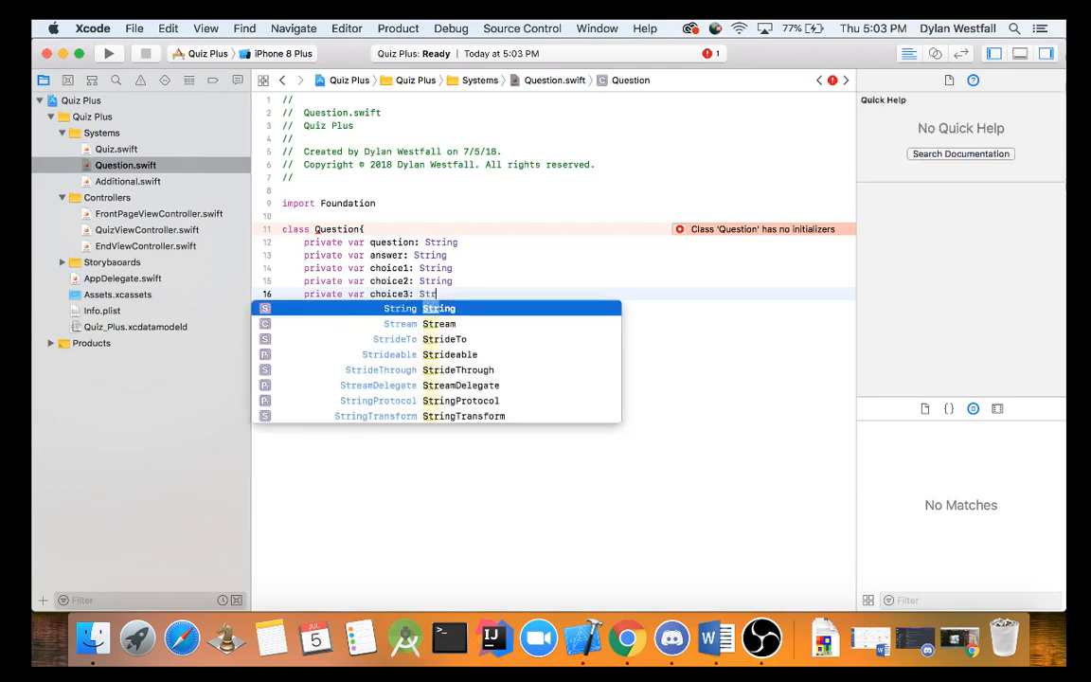
pyautogui.write('r')
pyautogui.press('Return')
pyautogui.press('Return')
pyautogui.write('priva')
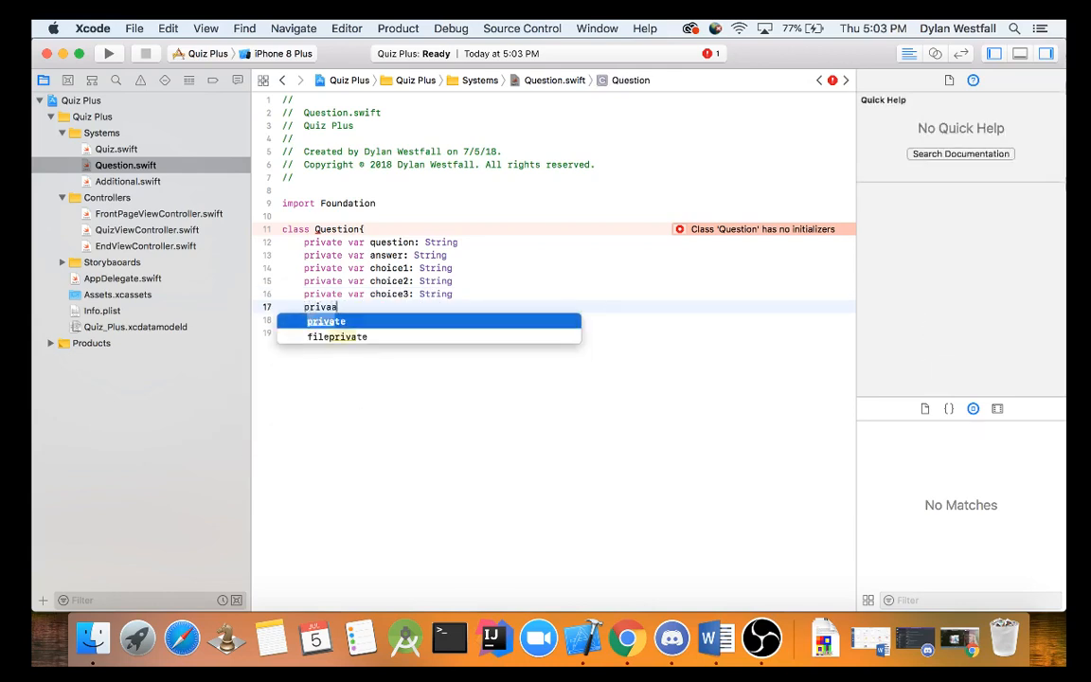
pyautogui.write('te va')
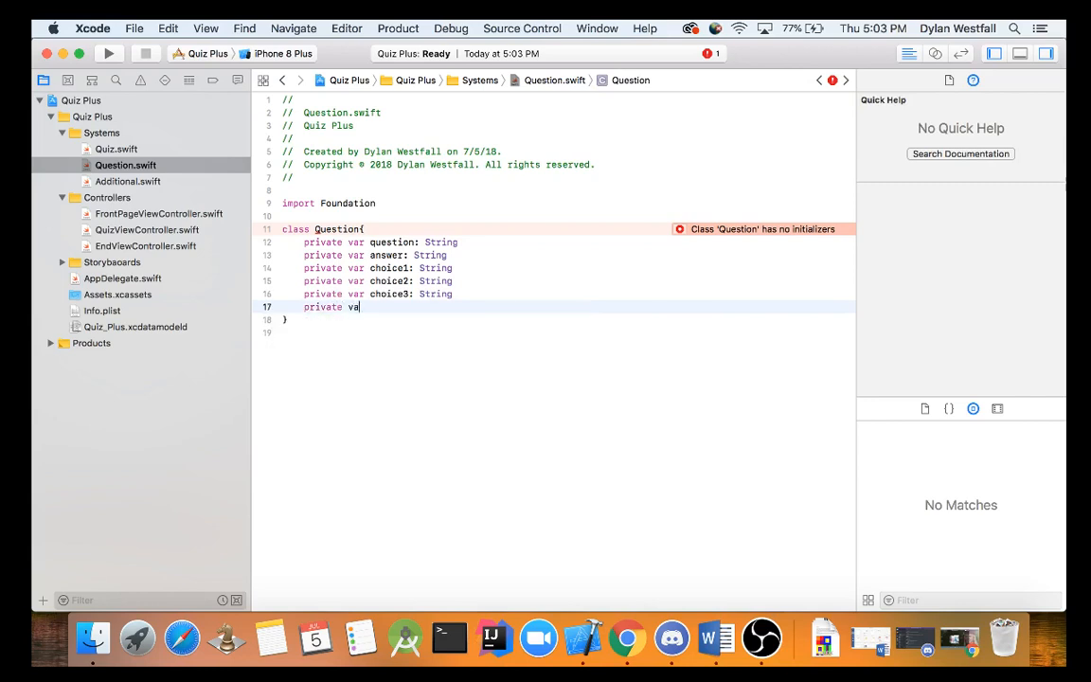
pyautogui.write('r choice4')
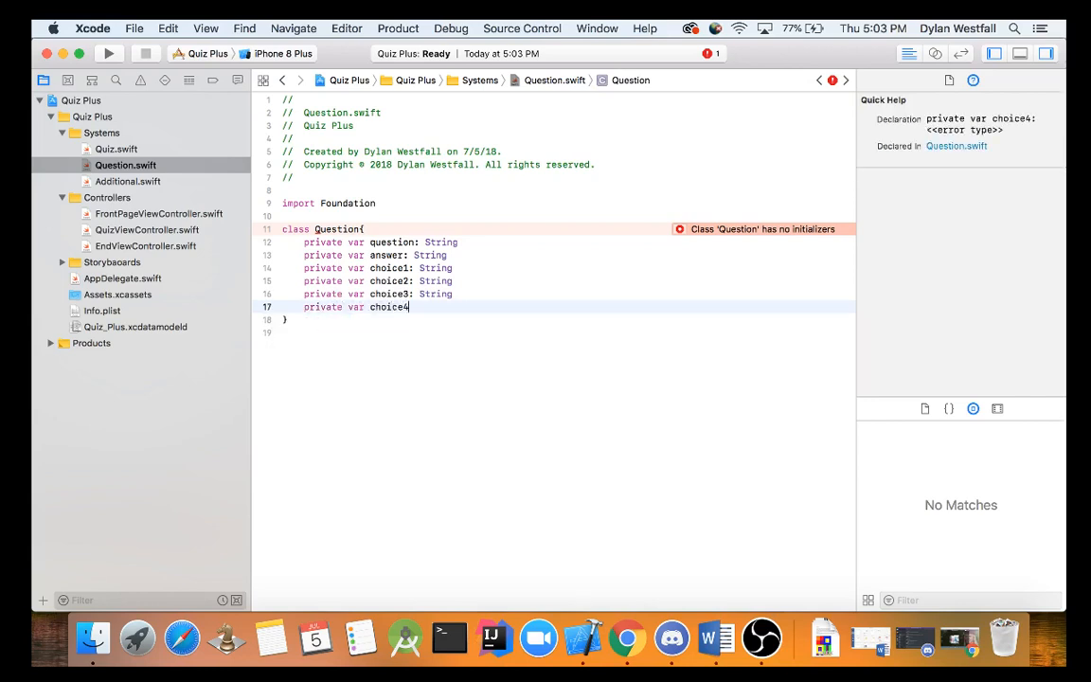
pyautogui.write(': String')
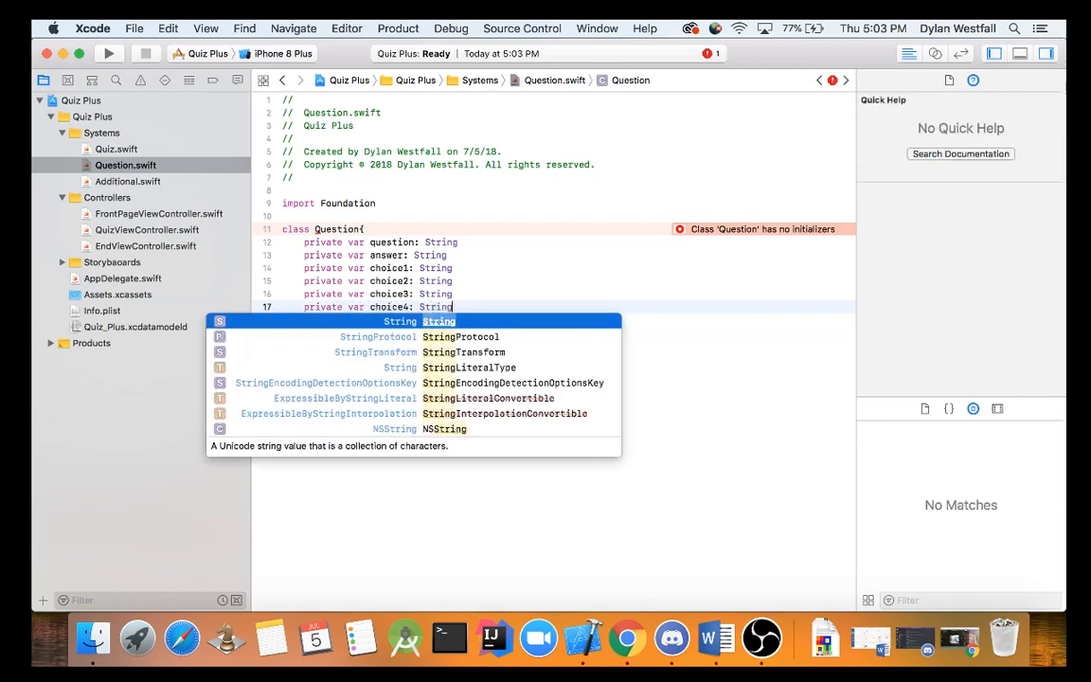
pyautogui.press('Return')
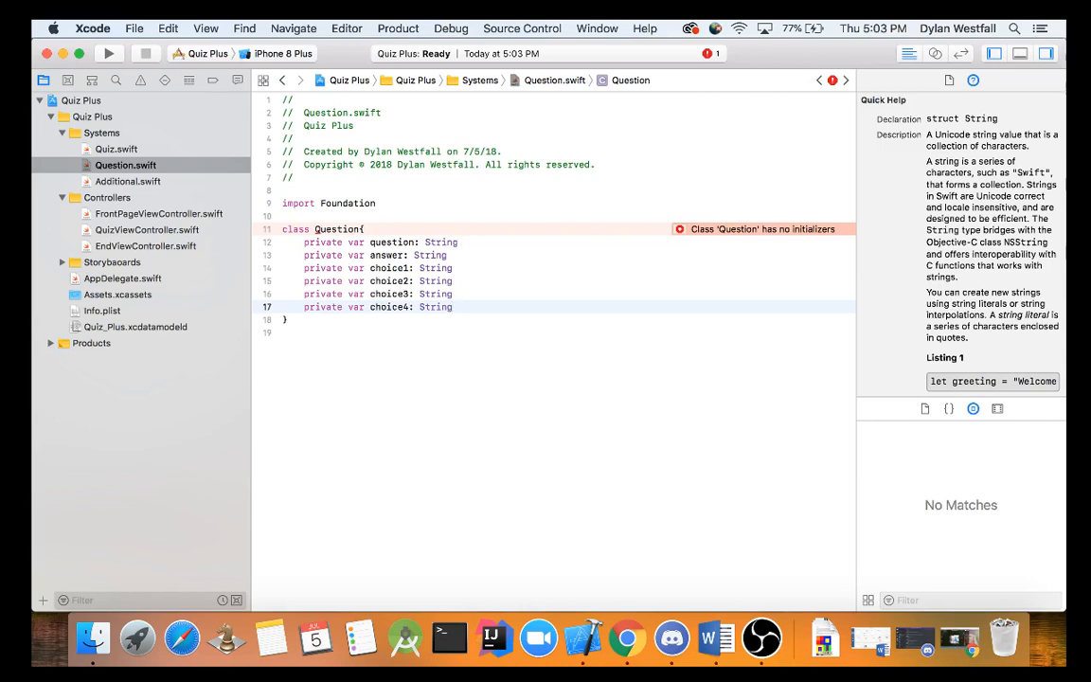
pyautogui.press('Return')
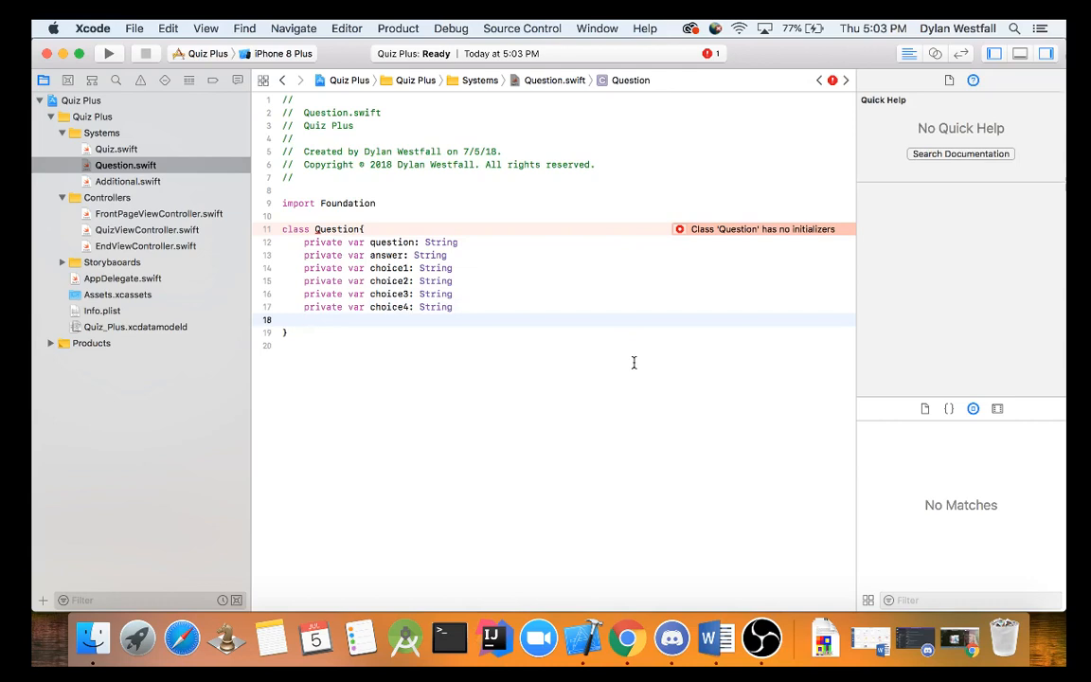
# Step: Remove the stray '!' after question's String type and insert a blank line before the class's closing brace
pyautogui.click(448, 242)
pyautogui.write('!')
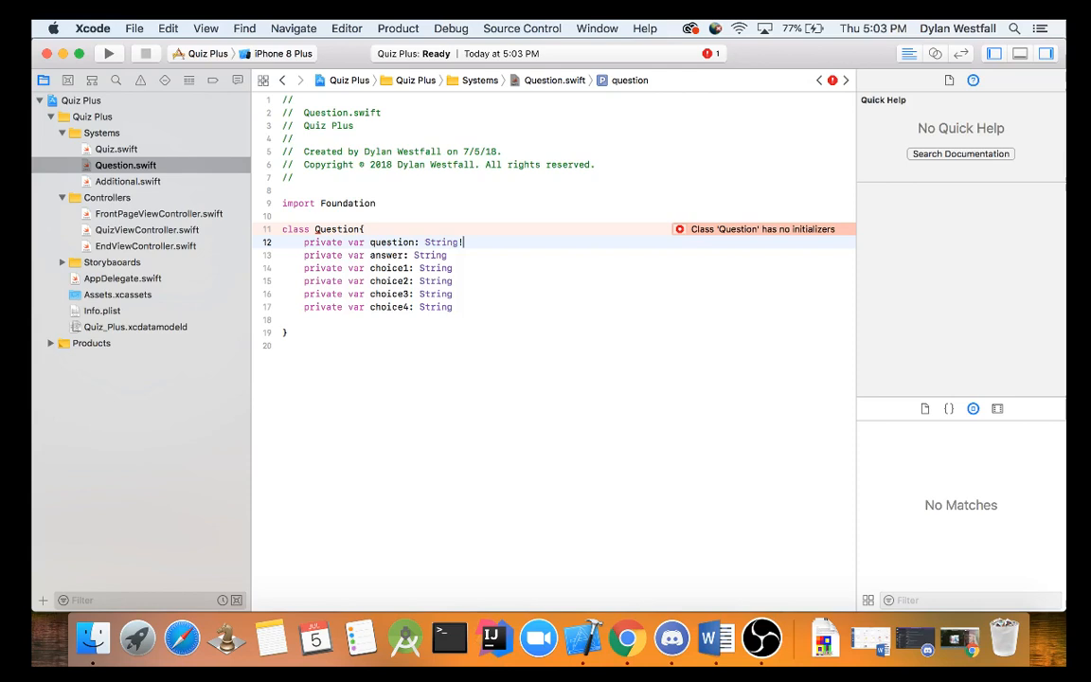
pyautogui.press('BackSpace')
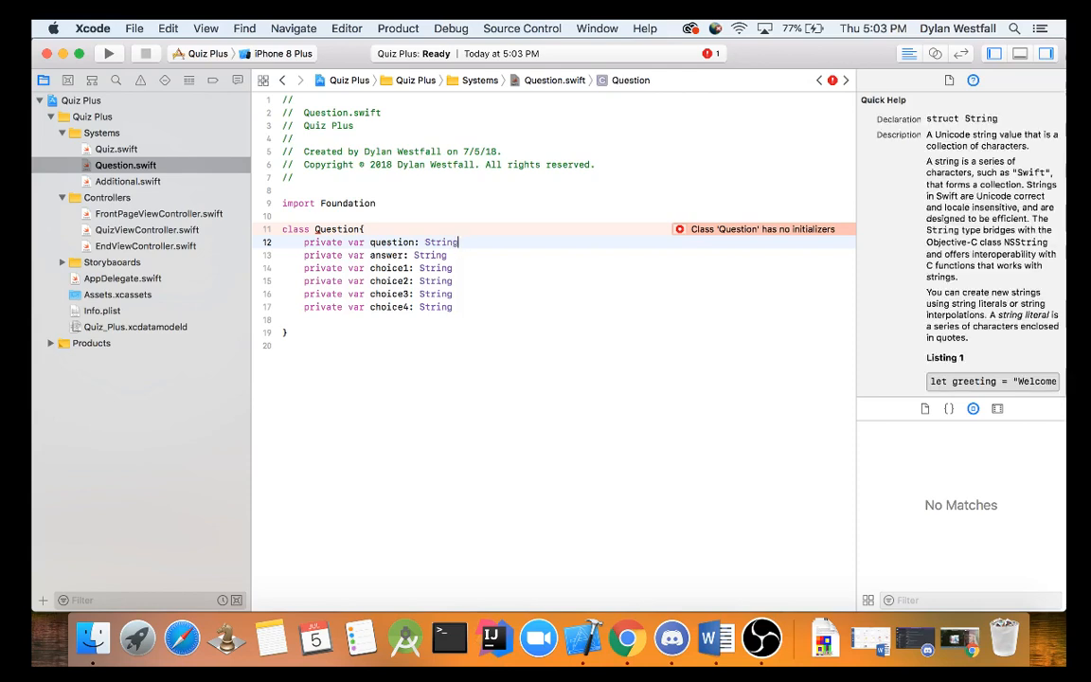
pyautogui.click(383, 330)
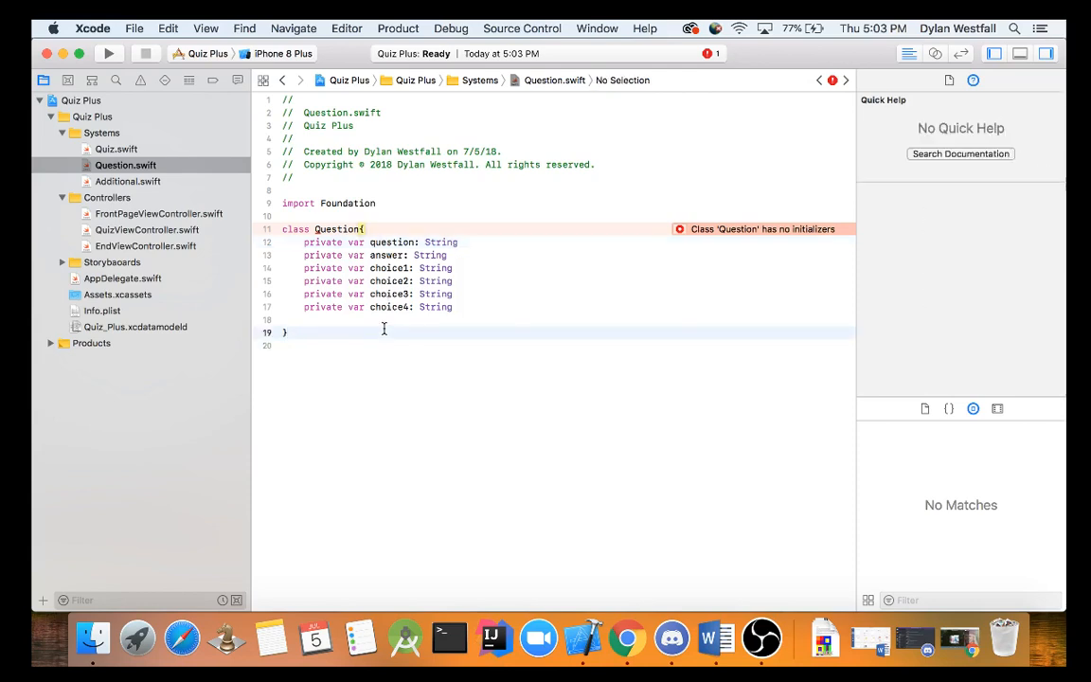
pyautogui.click(398, 307)
pyautogui.press('Return')
pyautogui.write('nit()')
pyautogui.write('{')
# Step: Inside init(), assign question a placeholder question string
pyautogui.press('Return')
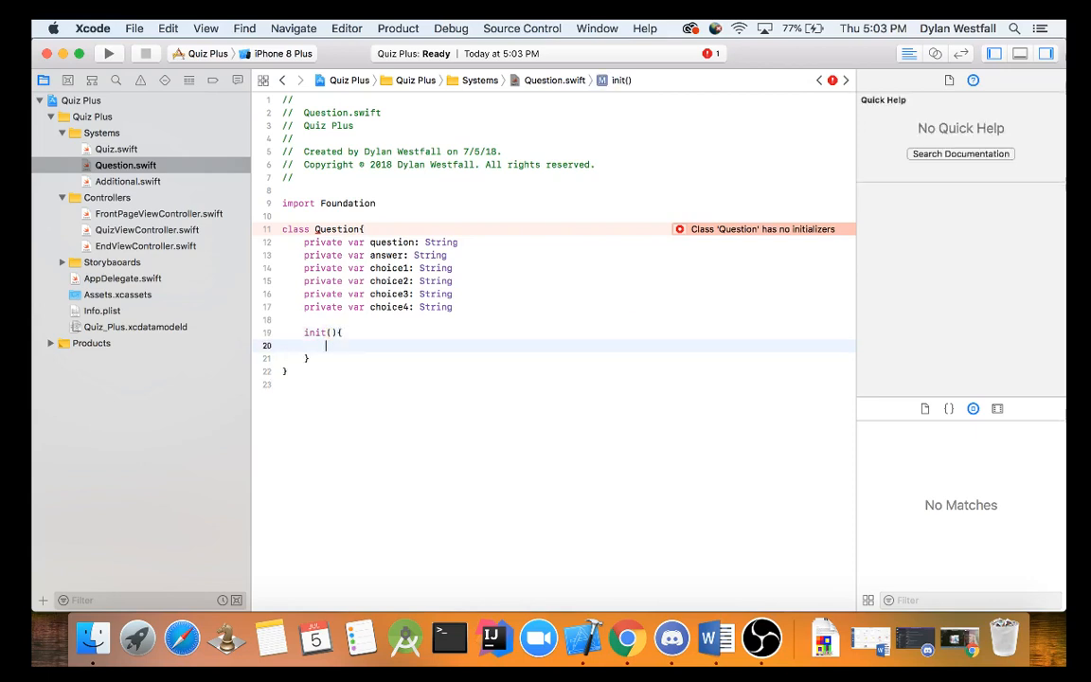
pyautogui.write('question')
pyautogui.write('=')
pyautogui.write('"')
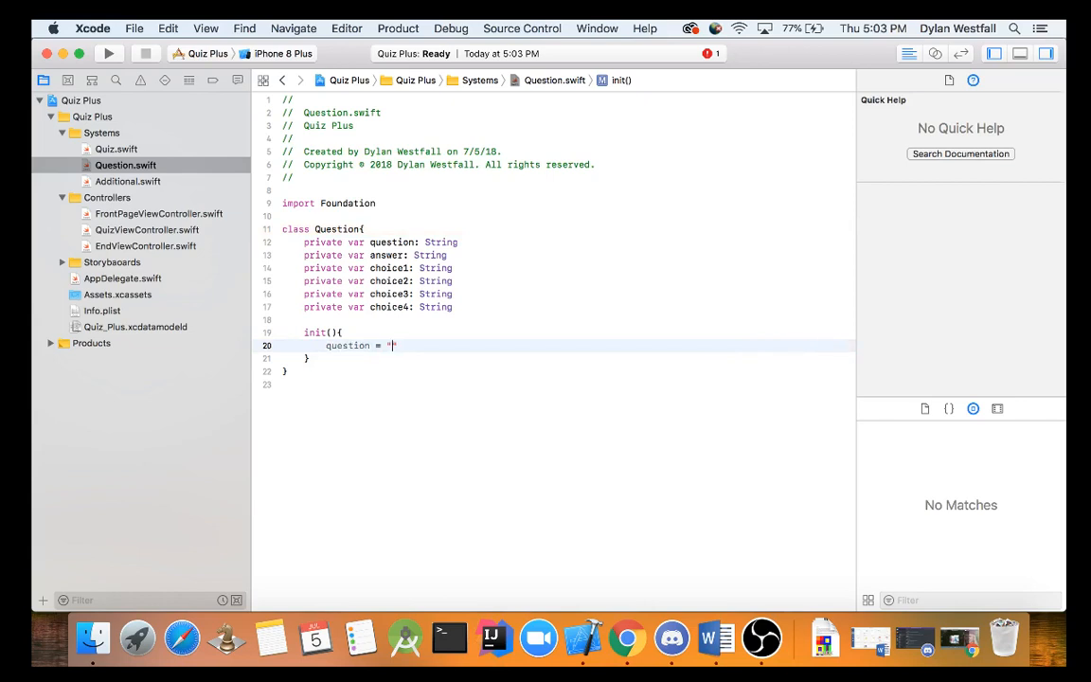
pyautogui.write('hau')
pyautogui.press('BackSpace')
pyautogui.write('s')
pyautogui.press('BackSpace')
pyautogui.press('BackSpace')
pyautogui.press('BackSpace')
pyautogui.write('Ha')
pyautogui.write('s this qu')
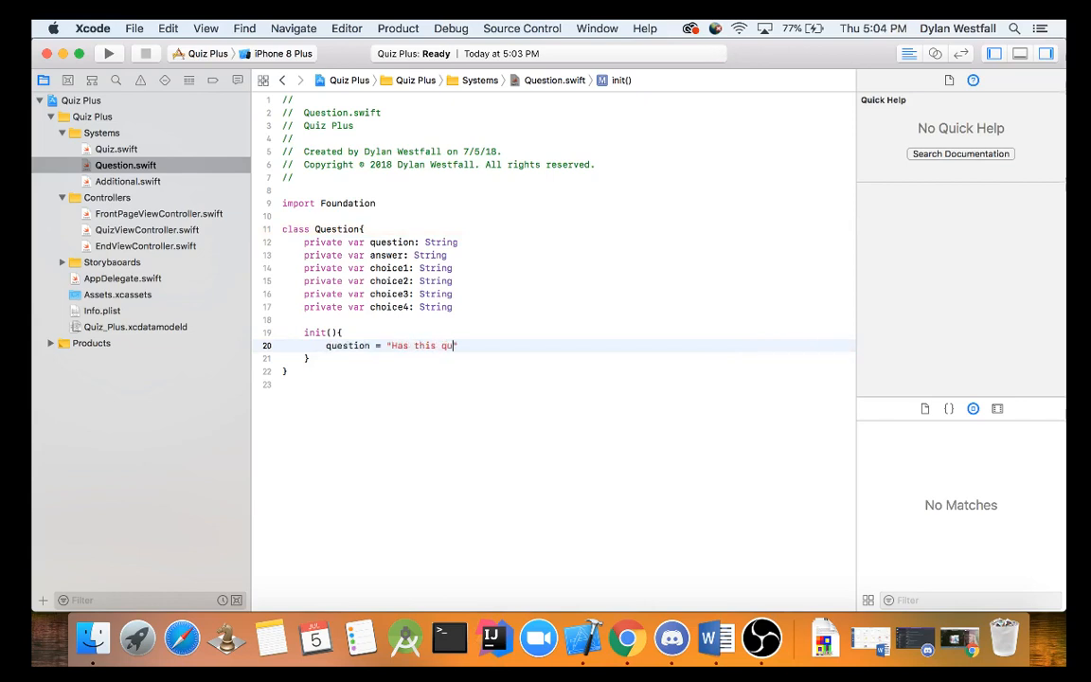
pyautogui.write('estion been pre')
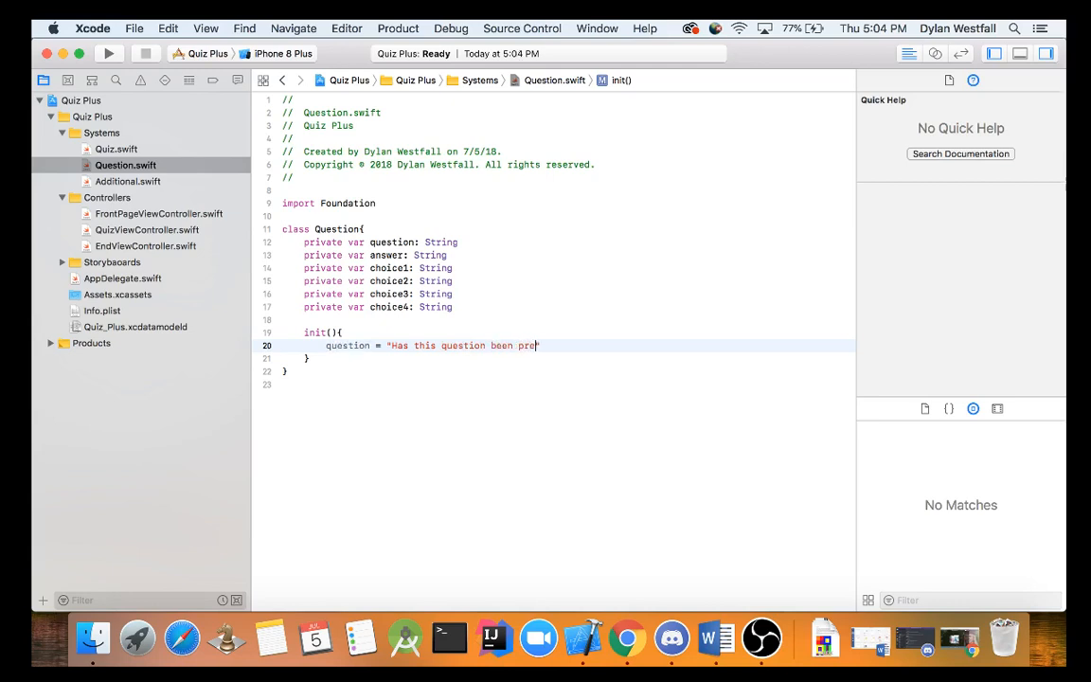
pyautogui.press('BackSpace')
pyautogui.write('operlly')
pyautogui.press('BackSpace')
pyautogui.write('y set ')
pyautogui.write('up')
pyautogui.write('\\?')
pyautogui.press('BackSpace')
pyautogui.press('Return')
pyautogui.write('answe')
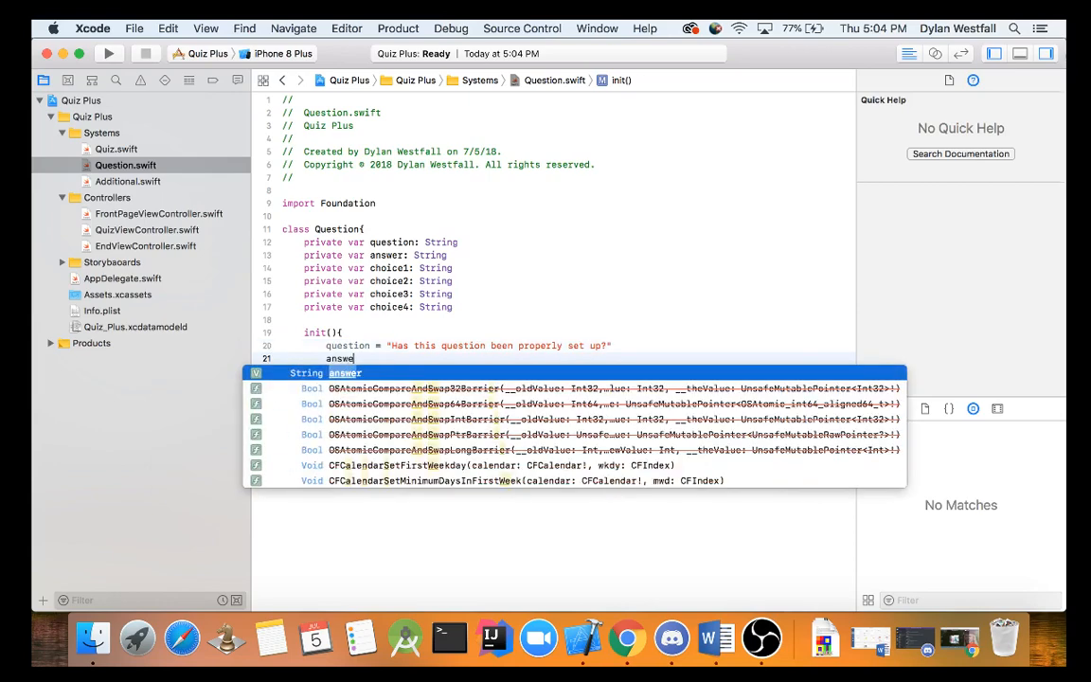
pyautogui.write('r')
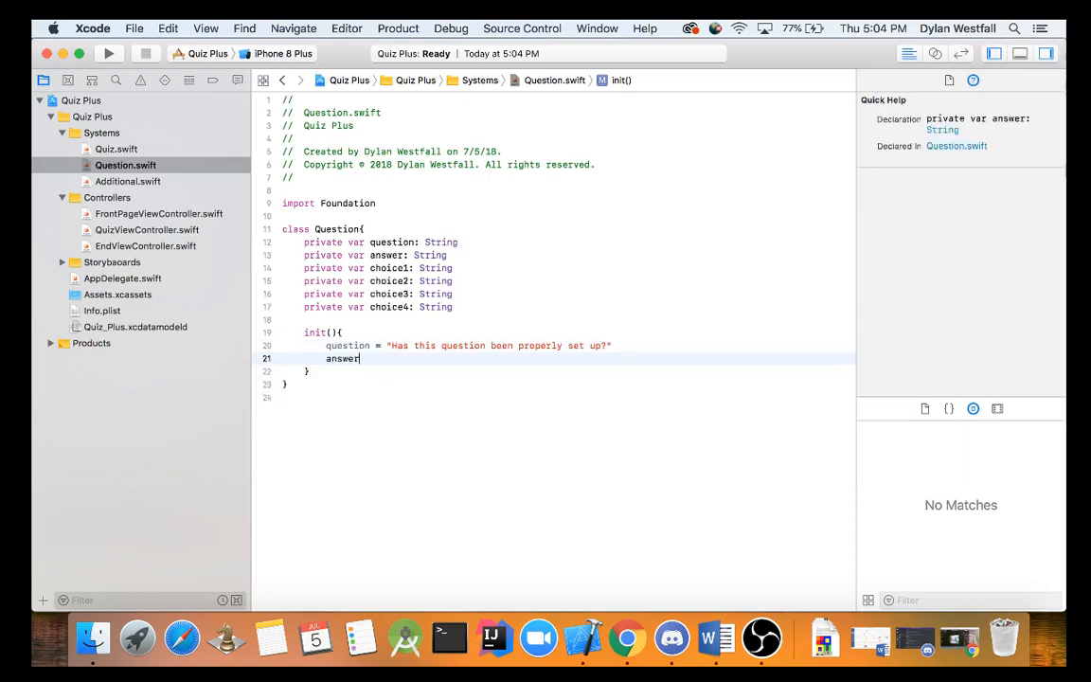
pyautogui.write(' = "')
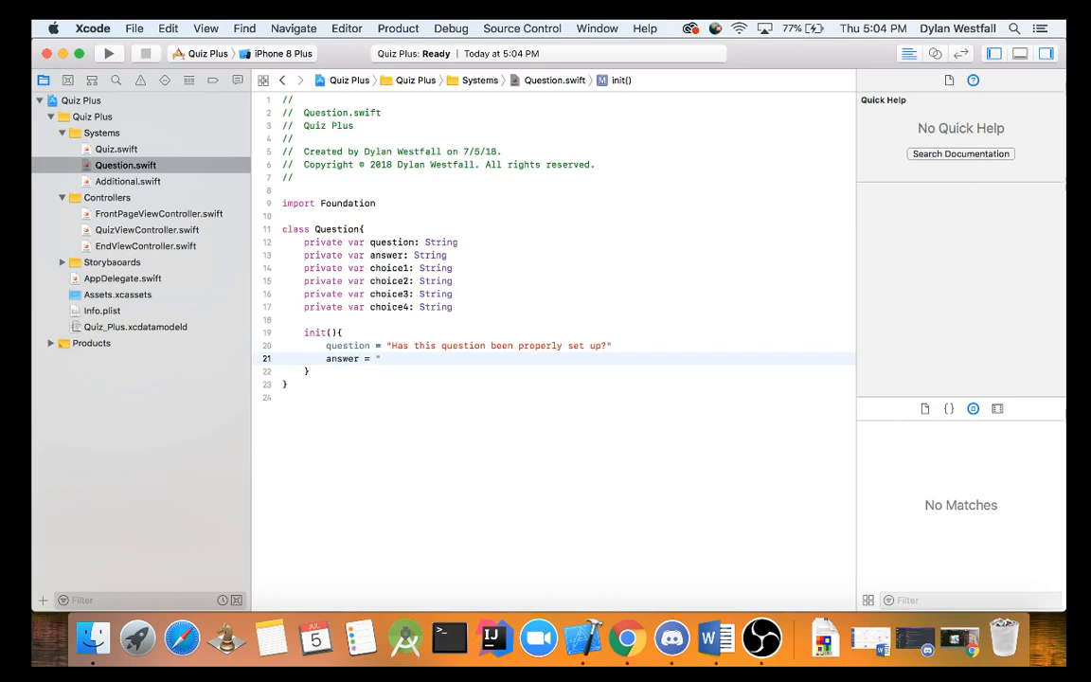
pyautogui.write('NO')
# Step: Assign answer = "NO", choice1 = "NO" and choice2 = "YES"
pyautogui.press('Return')
pyautogui.write('cho')
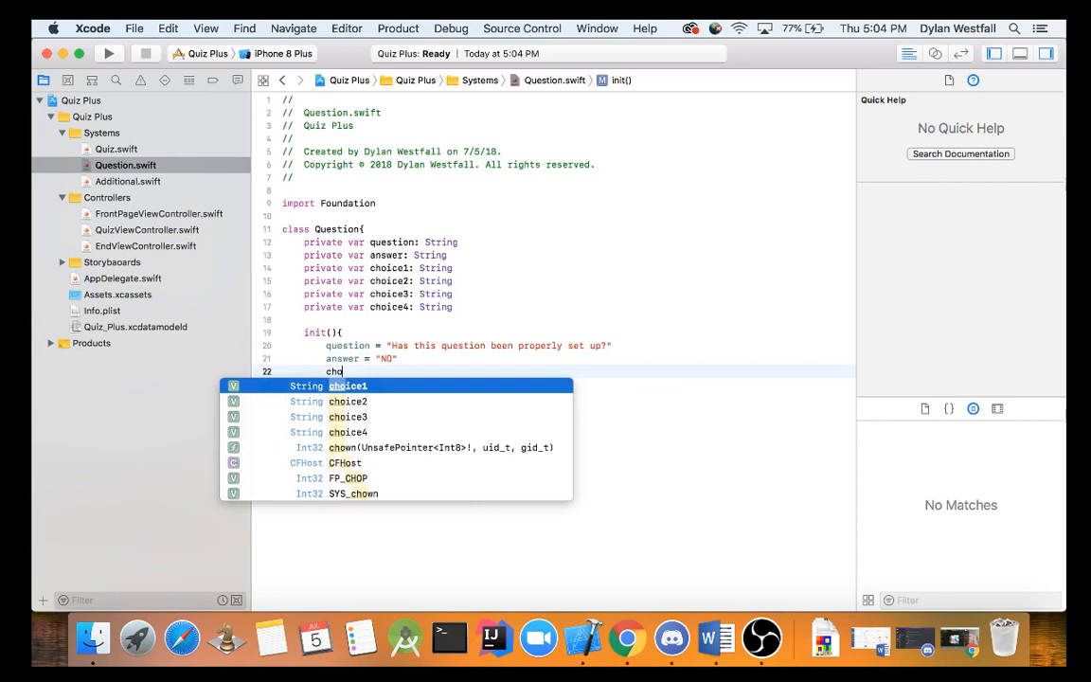
pyautogui.press('Tab')
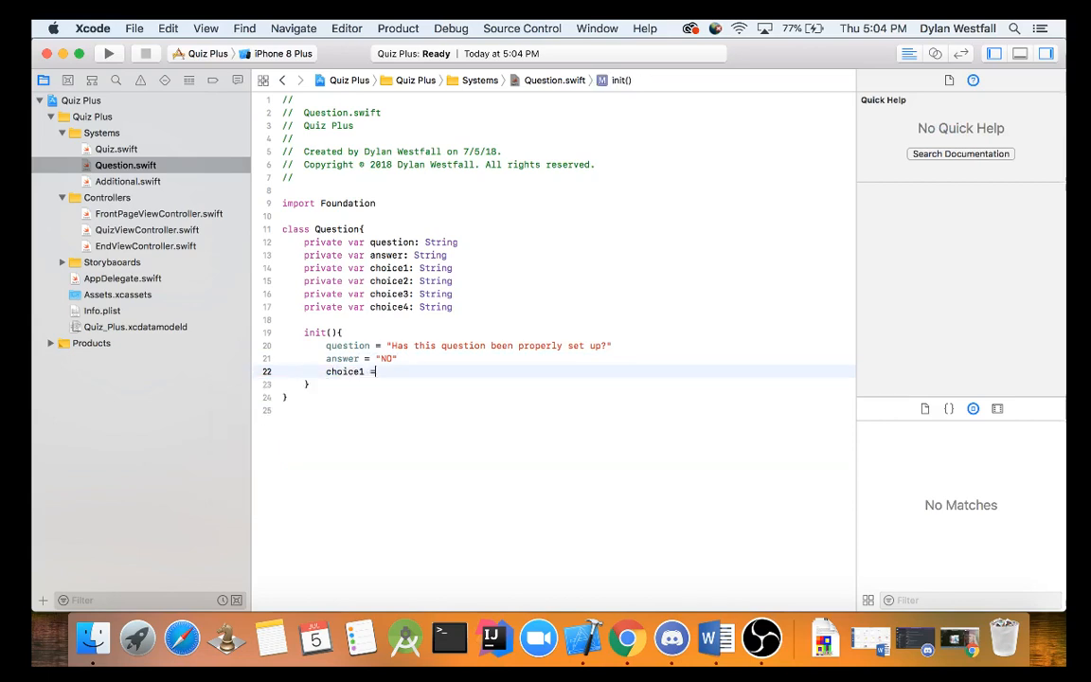
pyautogui.write('"NO"')
pyautogui.press('Return')
pyautogui.write('choi')
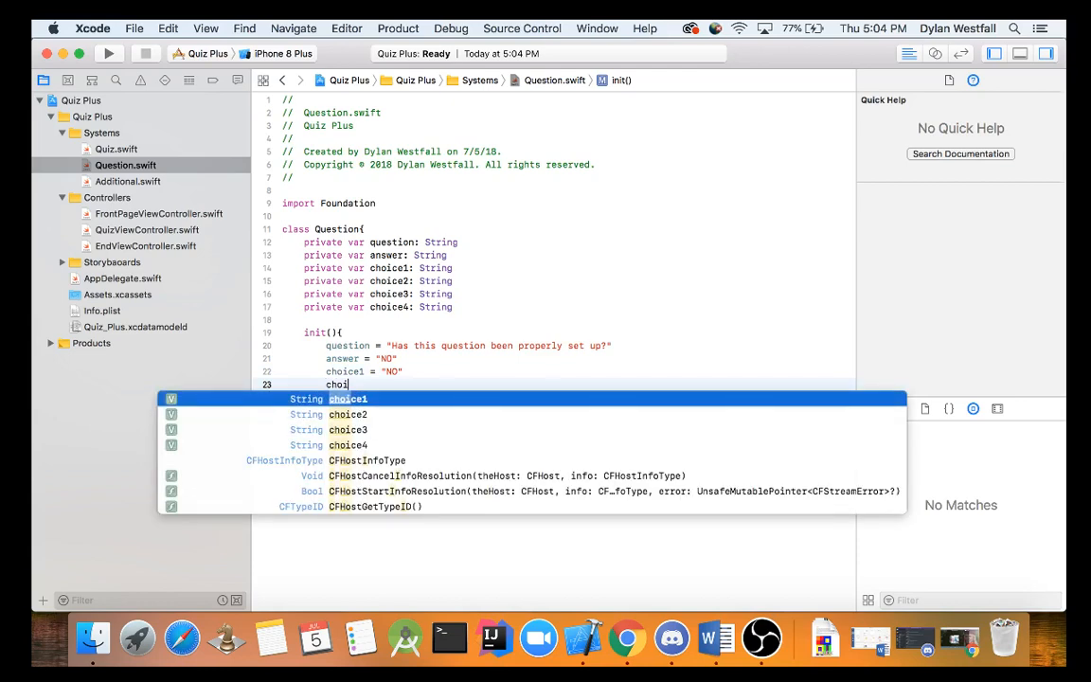
pyautogui.press('Down')
pyautogui.press('Return')
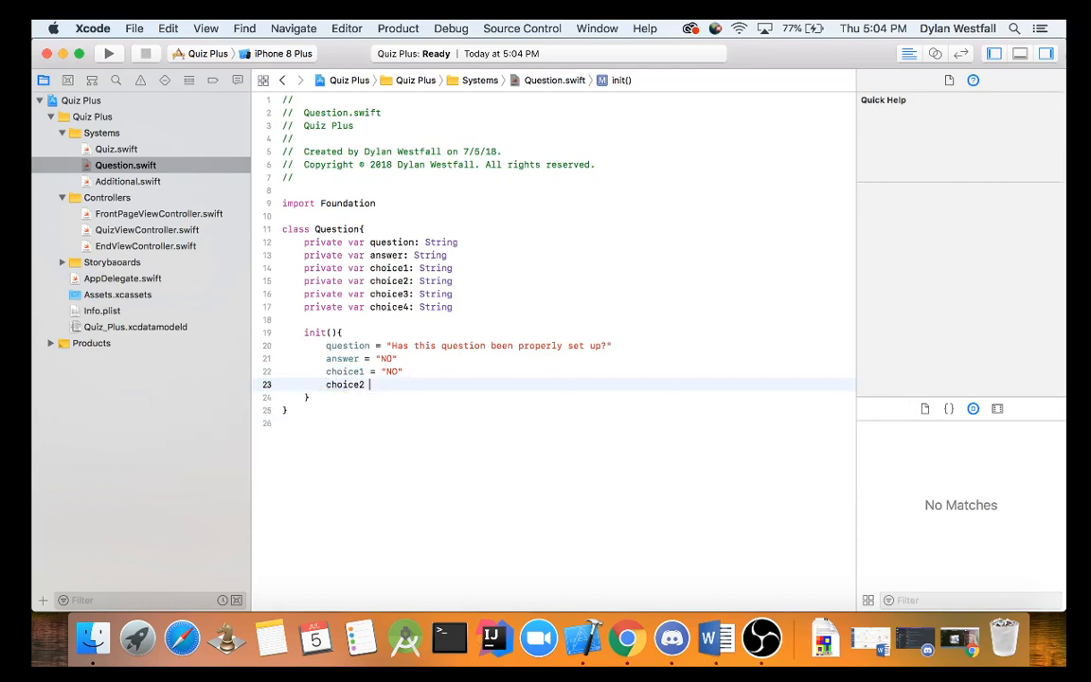
pyautogui.write('= "Y')
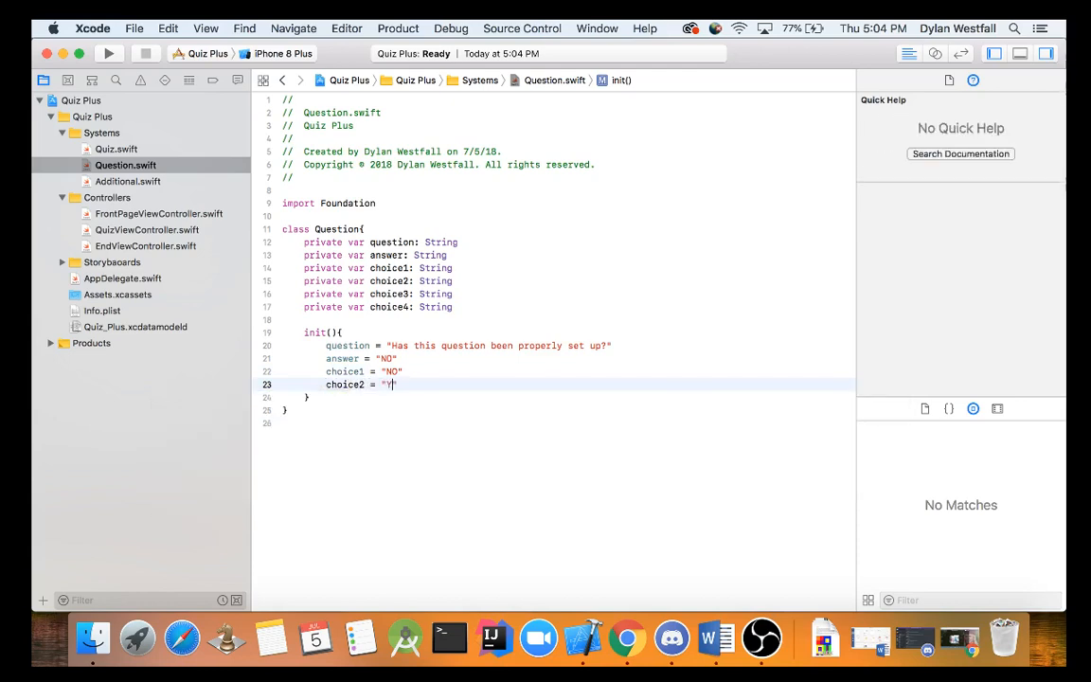
pyautogui.write('ES')
# Step: Duplicate the choice2 line twice and edit the copies into choice3 and choice4 = "YES"
pyautogui.moveTo(409, 383); pyautogui.dragTo(326, 384)
pyautogui.press('super+c')
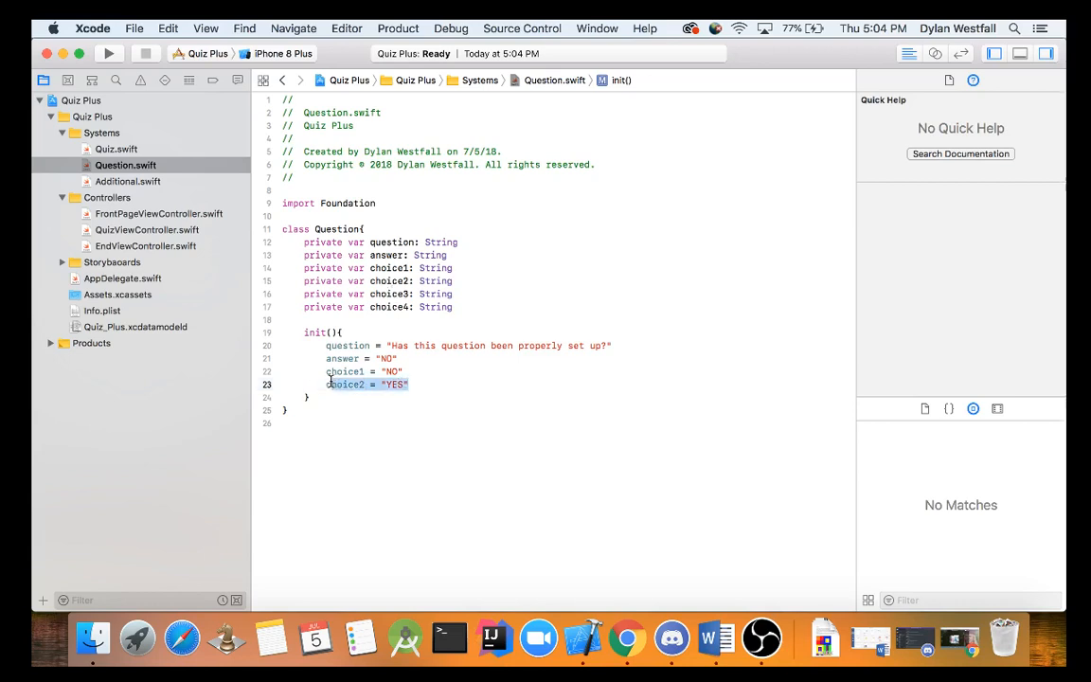
pyautogui.click(413, 383)
pyautogui.press('Return')
pyautogui.press('super+v')
pyautogui.press('Return')
pyautogui.press('super+v')
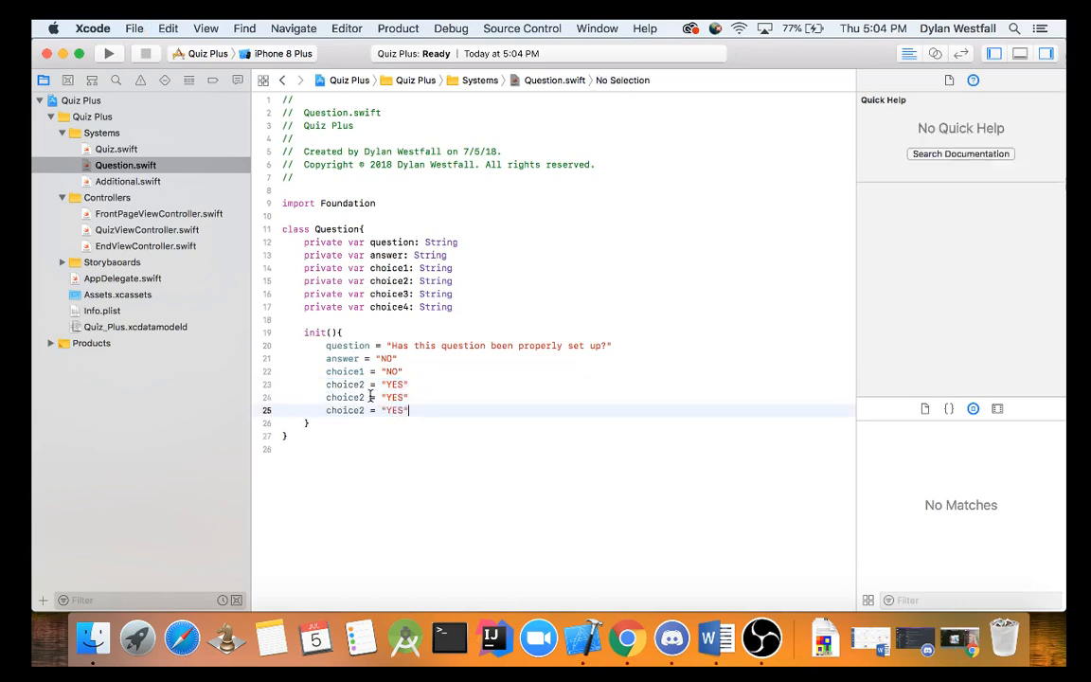
pyautogui.click(365, 397)
pyautogui.press('BackSpace')
pyautogui.write('3')
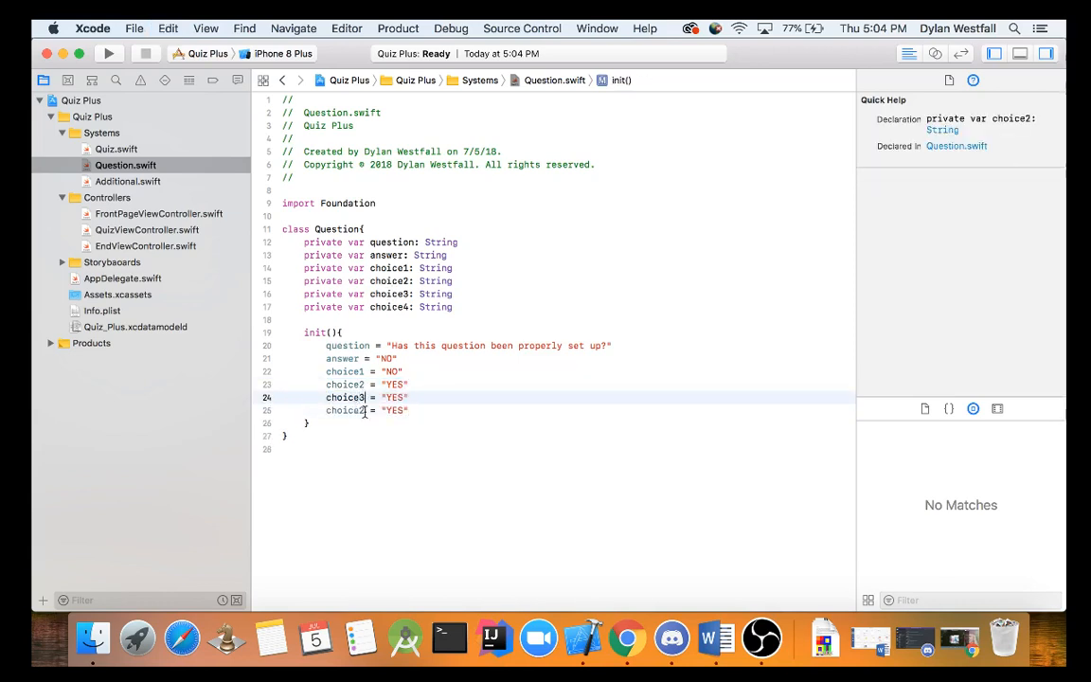
pyautogui.click(365, 410)
pyautogui.press('BackSpace')
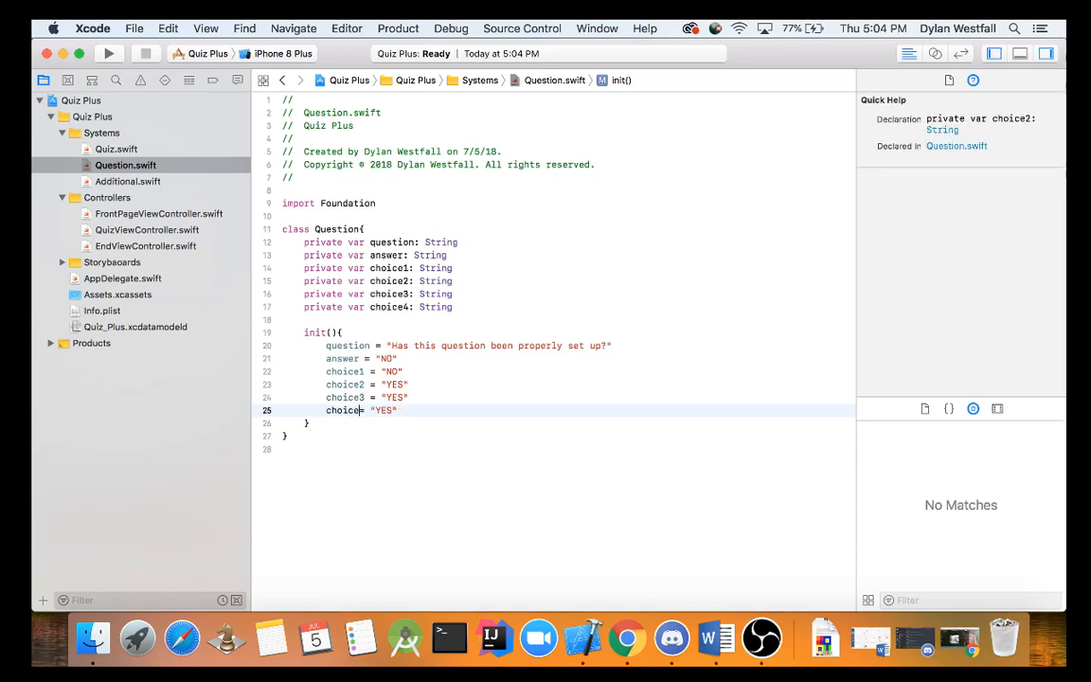
pyautogui.write('4')
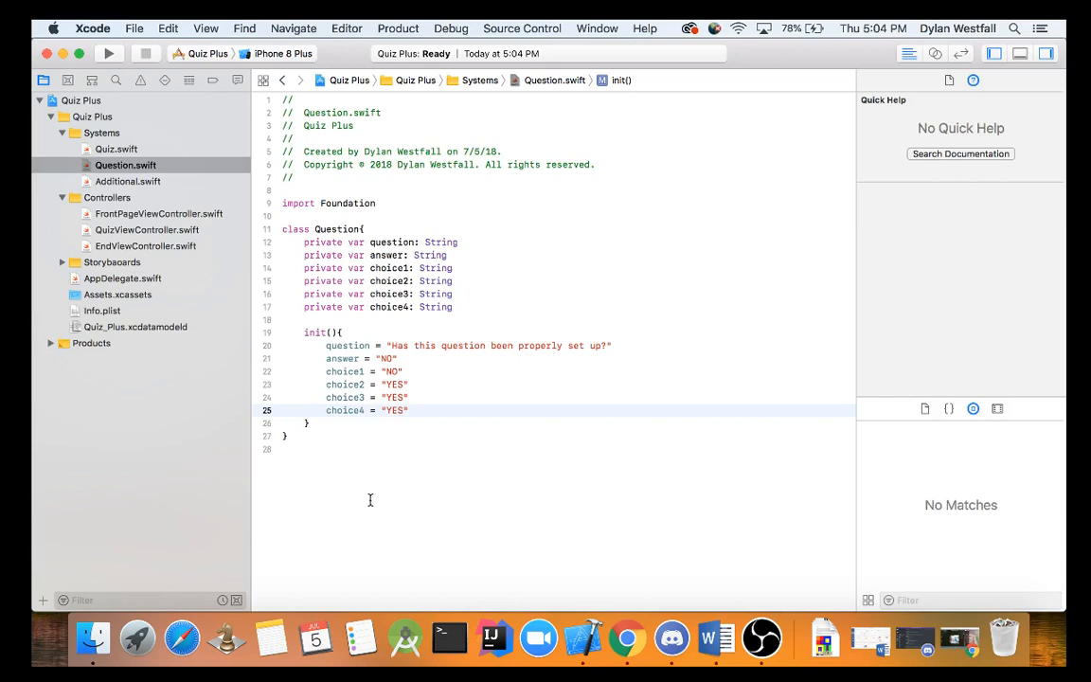
# Step: Start a second init() with an empty body below the first initializer
pyautogui.click(324, 422)
pyautogui.press('Return')
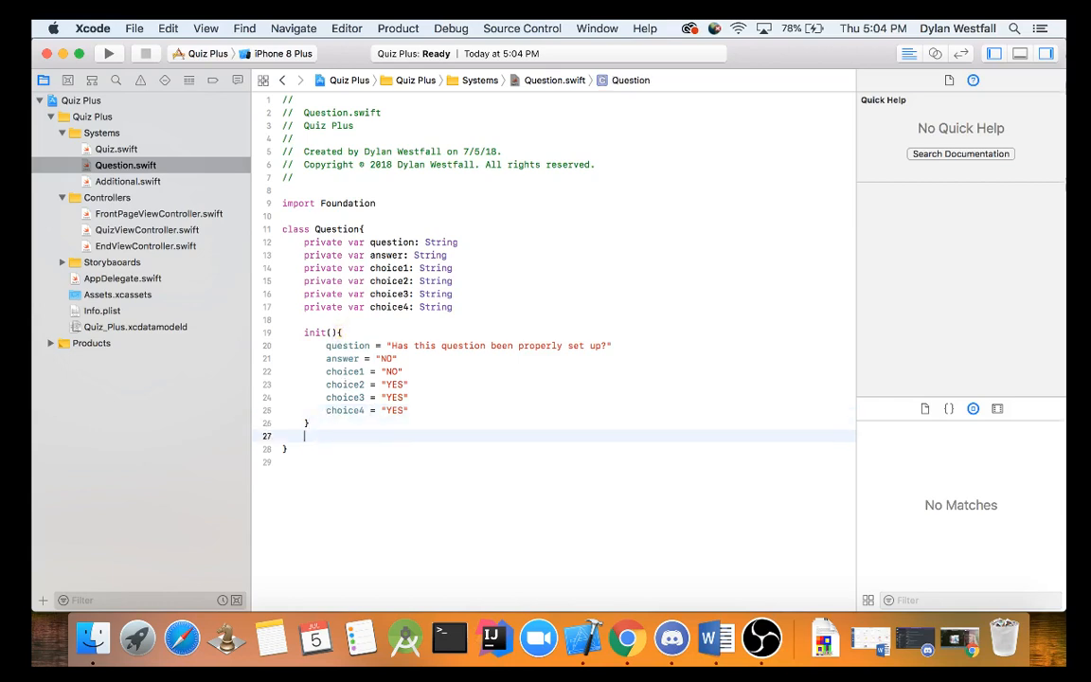
pyautogui.press('Return')
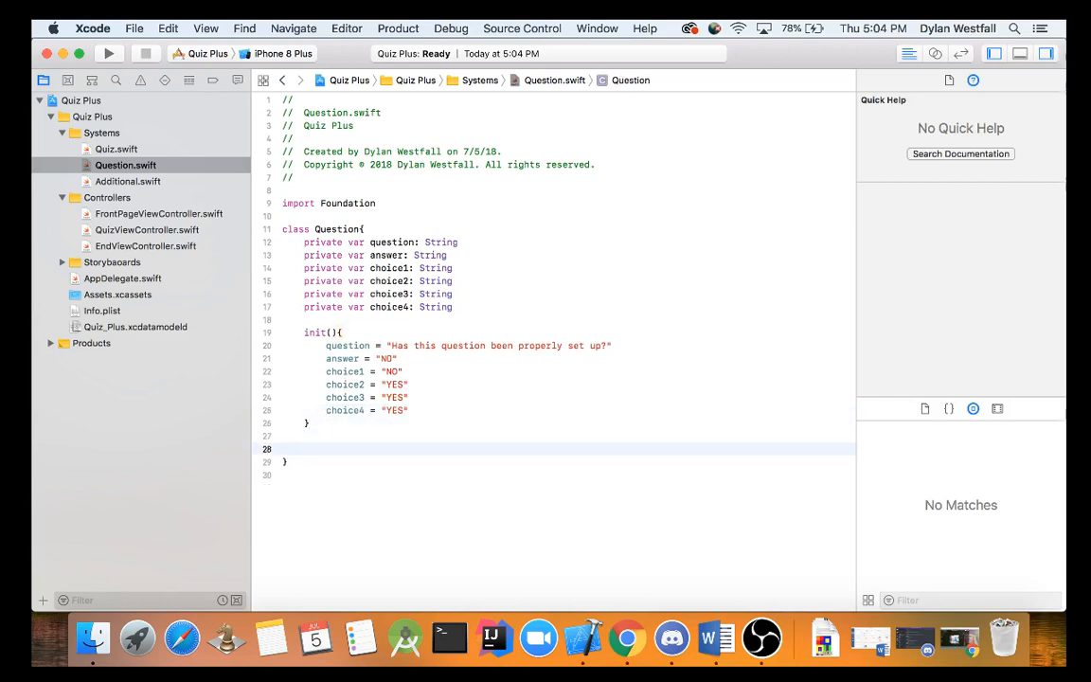
pyautogui.click(320, 254)
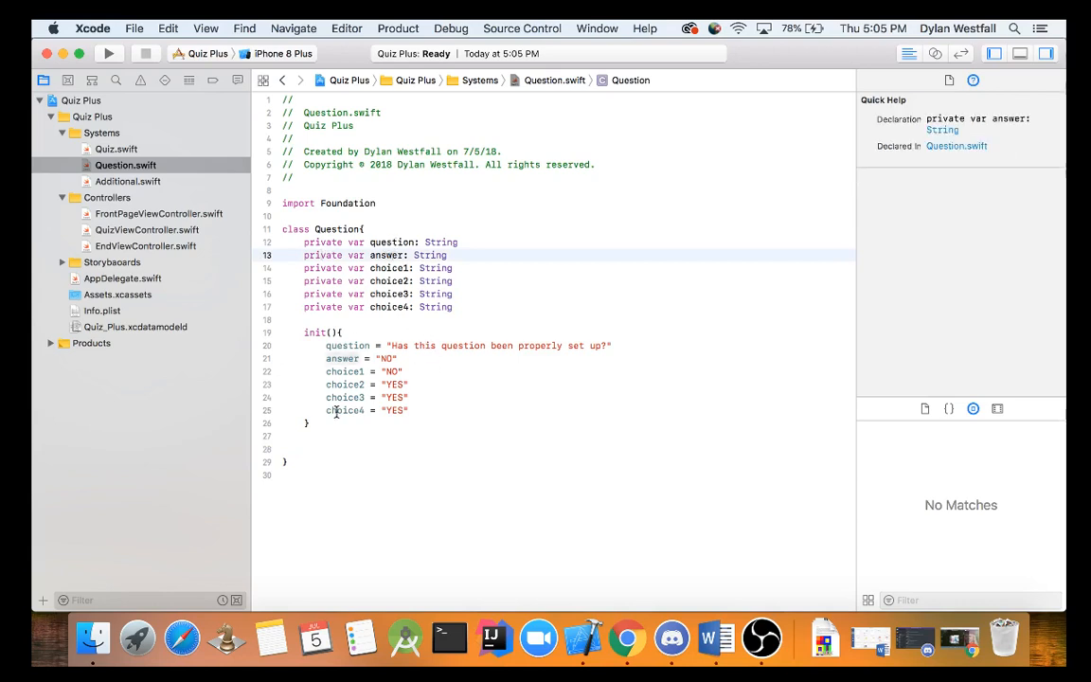
pyautogui.click(303, 448)
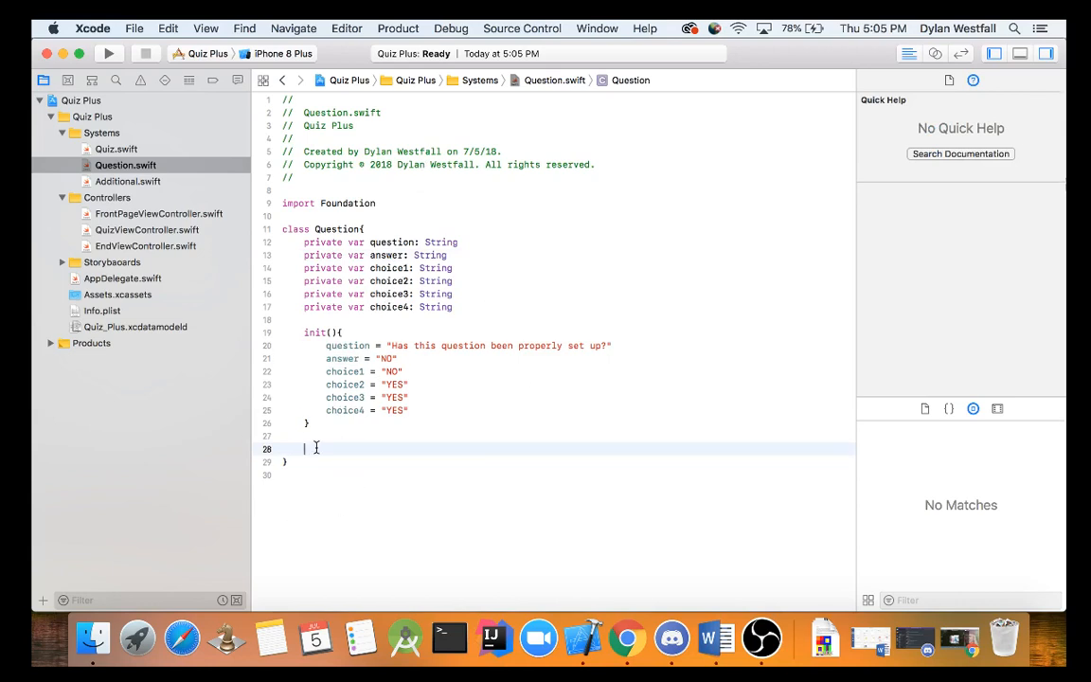
pyautogui.write('init()')
pyautogui.press('Left')
pyautogui.write('{')
pyautogui.press('Return')
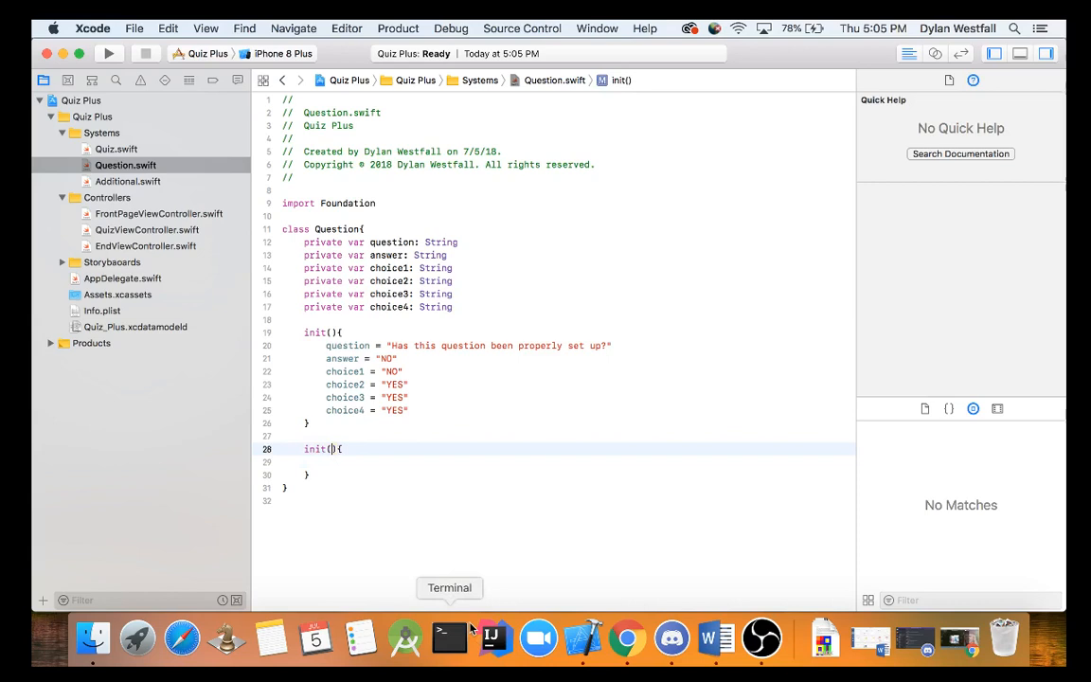
# Step: Give the second init the String parameters que, ans, c1, c2, c3 and c4
pyautogui.press('Left')
pyautogui.press('Left')
pyautogui.write('que: Str')
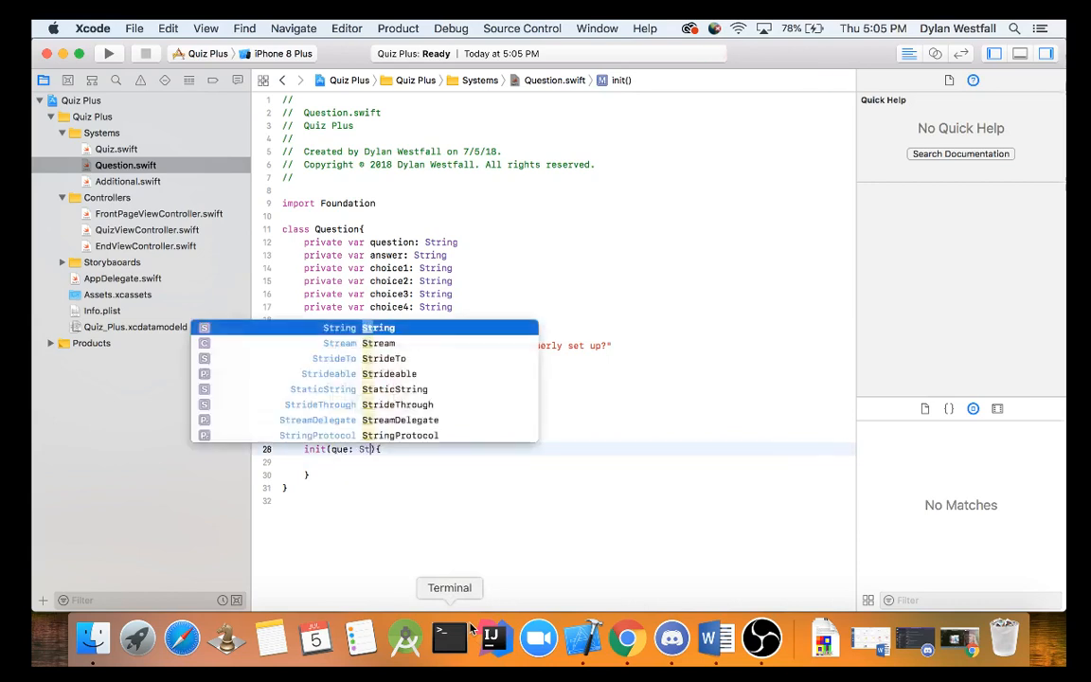
pyautogui.write('ing, ans: ')
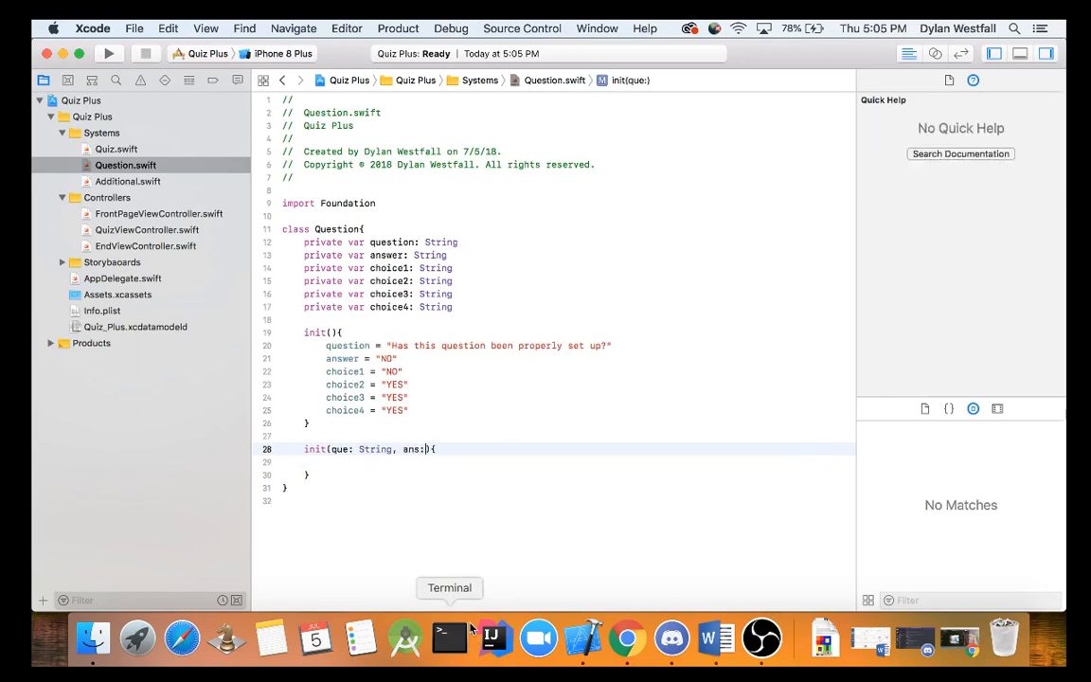
pyautogui.write('Strin')
pyautogui.press('Tab')
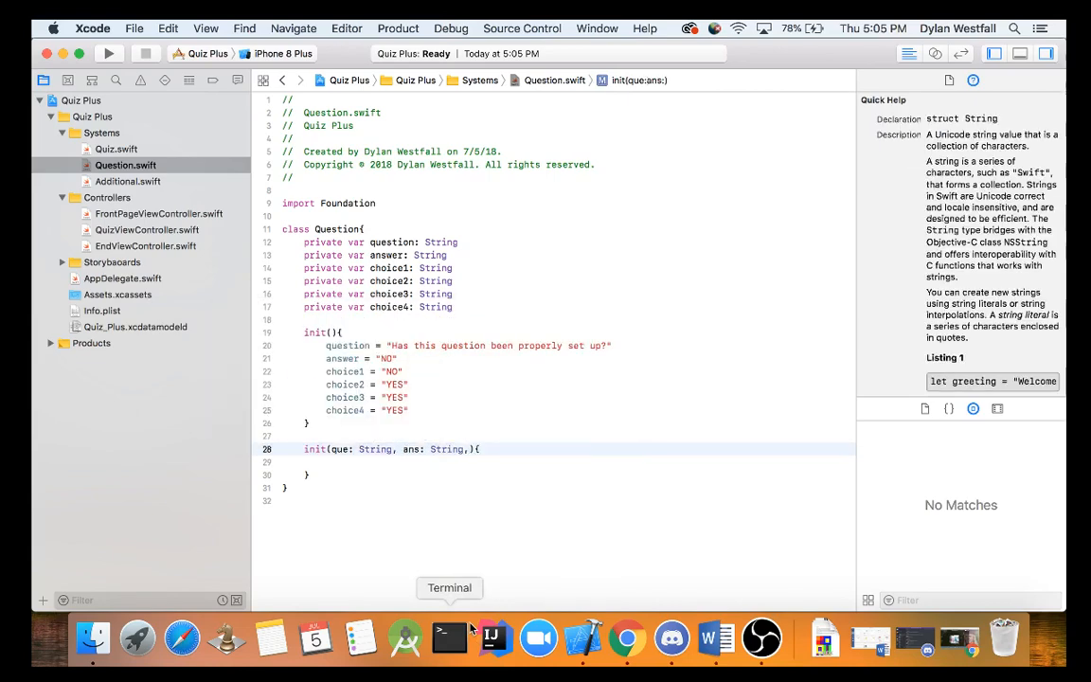
pyautogui.write(', c1: ')
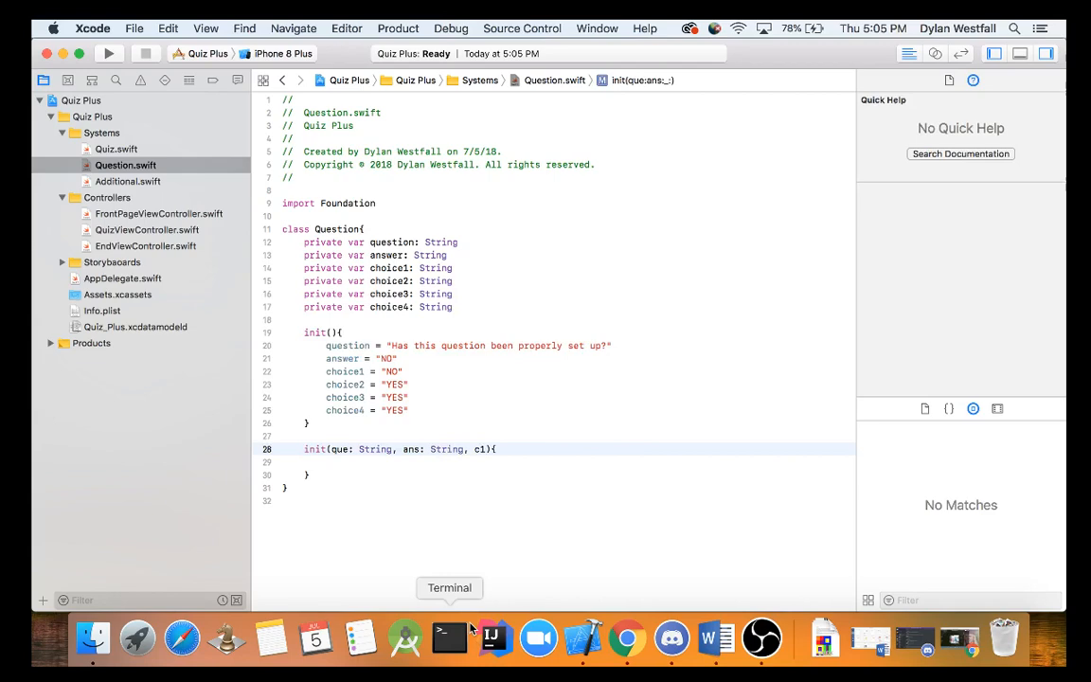
pyautogui.write('St')
pyautogui.press('Tab')
pyautogui.write(', c')
pyautogui.write('3')
pyautogui.press('BackSpace')
pyautogui.write('2: ')
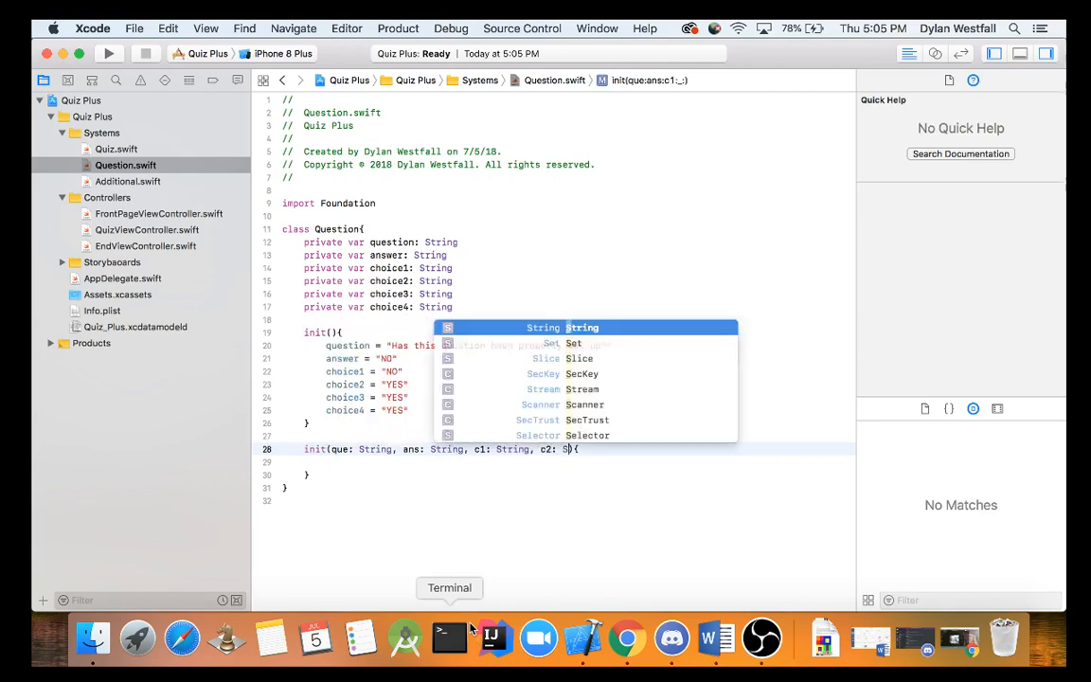
pyautogui.write('Strin')
pyautogui.press('Tab')
pyautogui.write(', c3:')
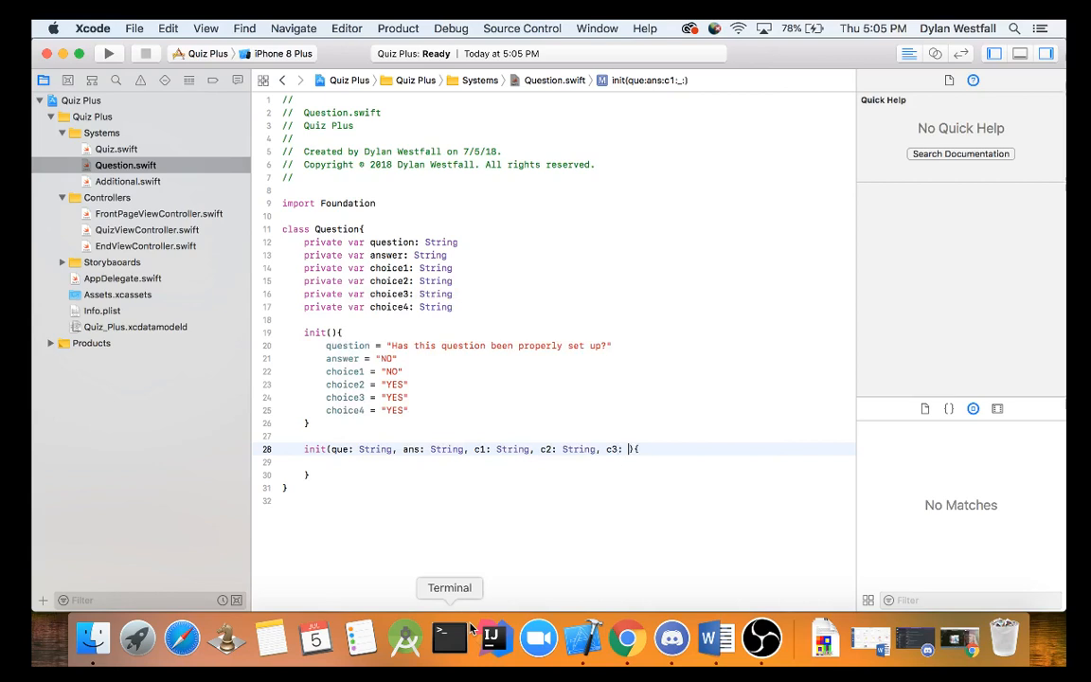
pyautogui.write(' String')
pyautogui.press('Tab')
pyautogui.write(', ')
pyautogui.write('c4: Str')
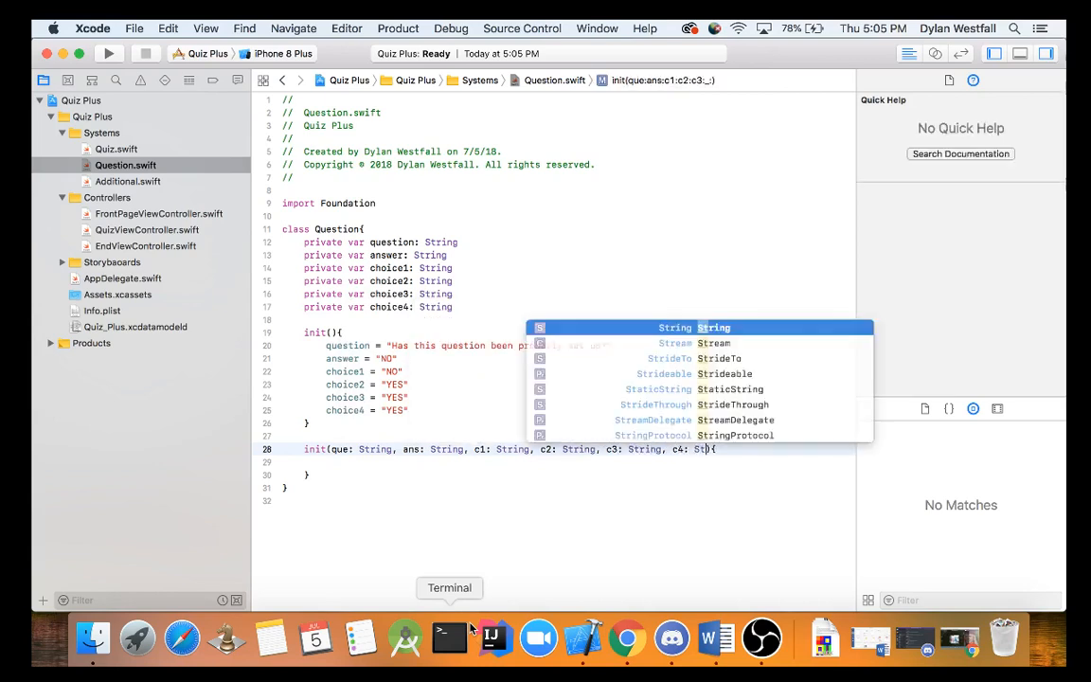
pyautogui.write('ing')
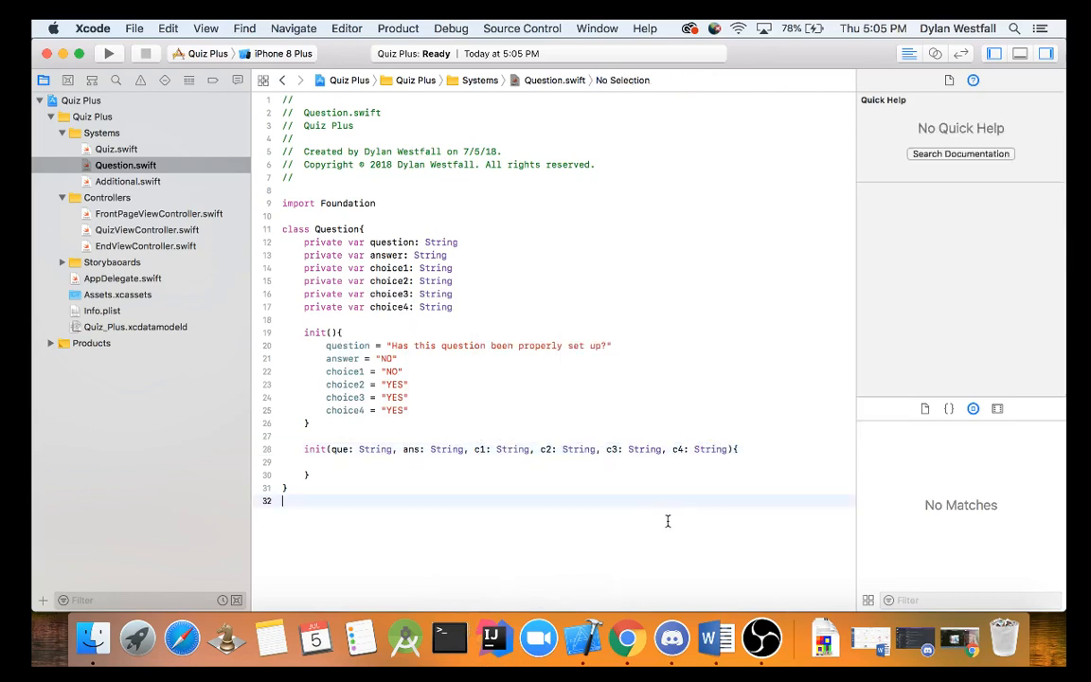
# Step: In the second init's body assign question = question and answer = ans
pyautogui.click(743, 448)
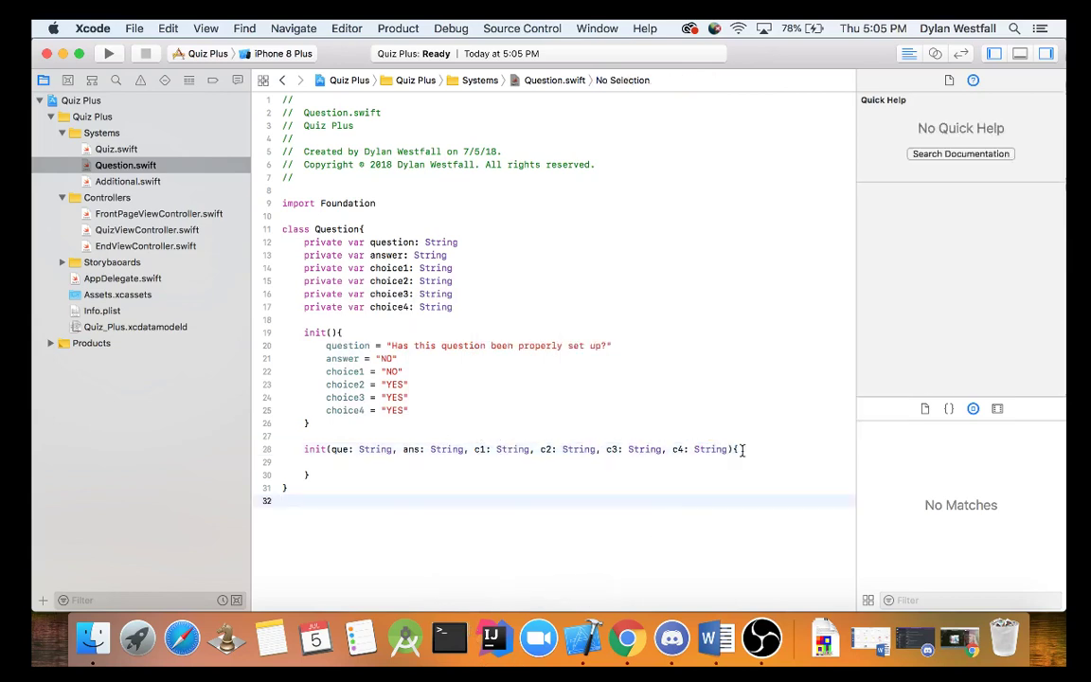
pyautogui.click(669, 461)
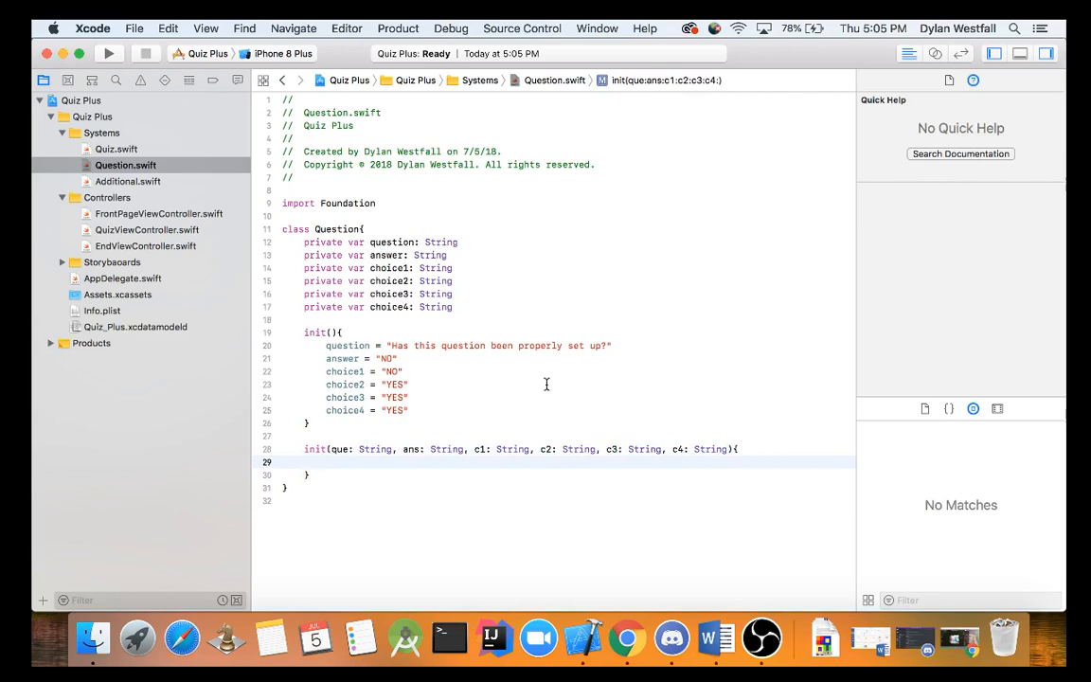
pyautogui.write('question')
pyautogui.press('Tab')
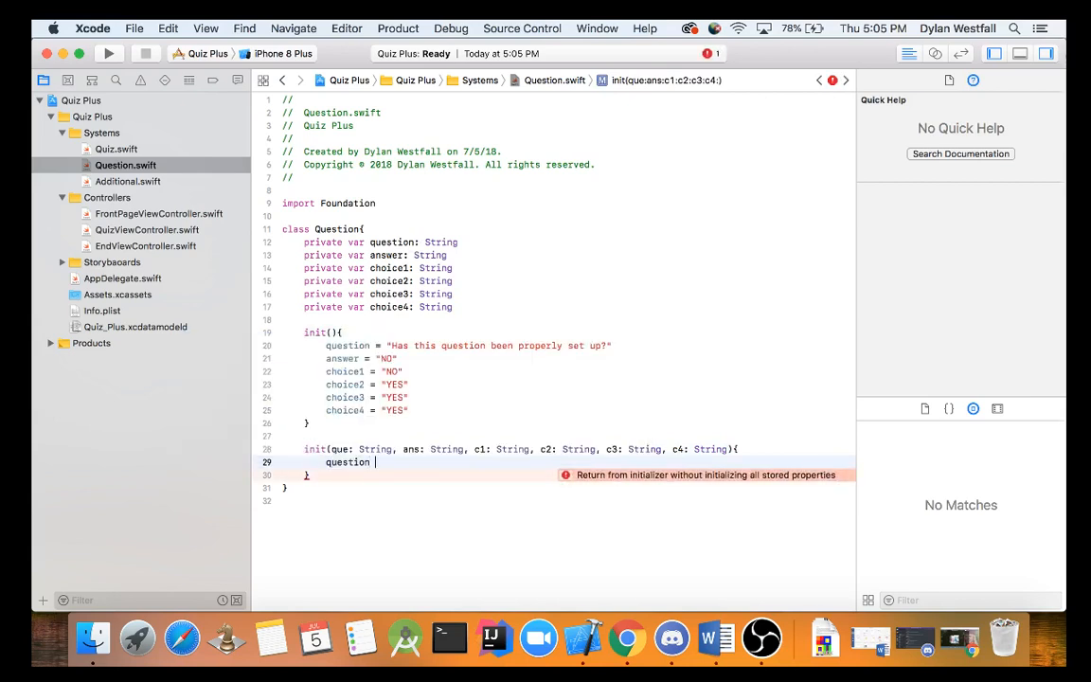
pyautogui.write('= que')
pyautogui.press('Tab')
pyautogui.press('Return')
pyautogui.write('ans')
pyautogui.press('Tab')
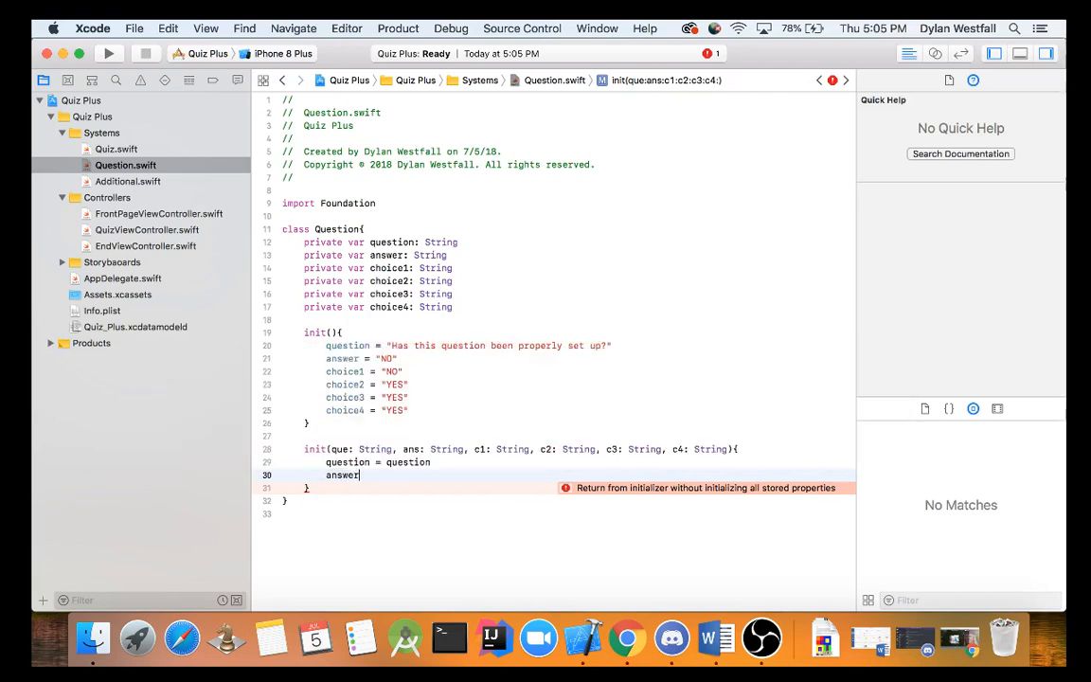
pyautogui.write('ns')
pyautogui.press('Return')
pyautogui.write('ch')
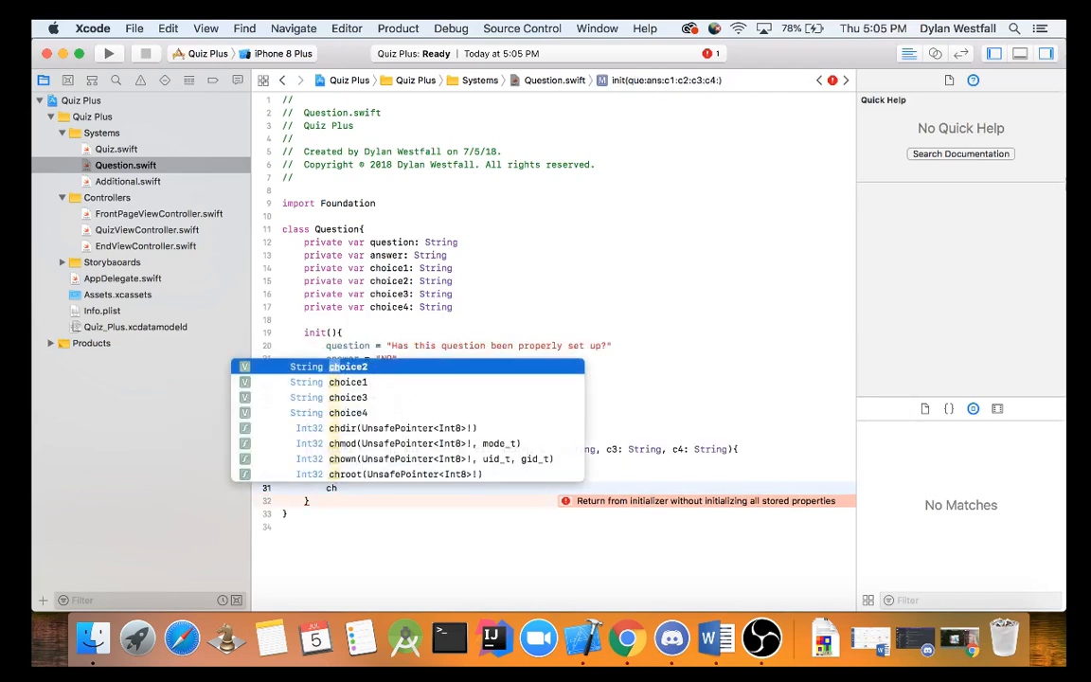
pyautogui.write('oice')
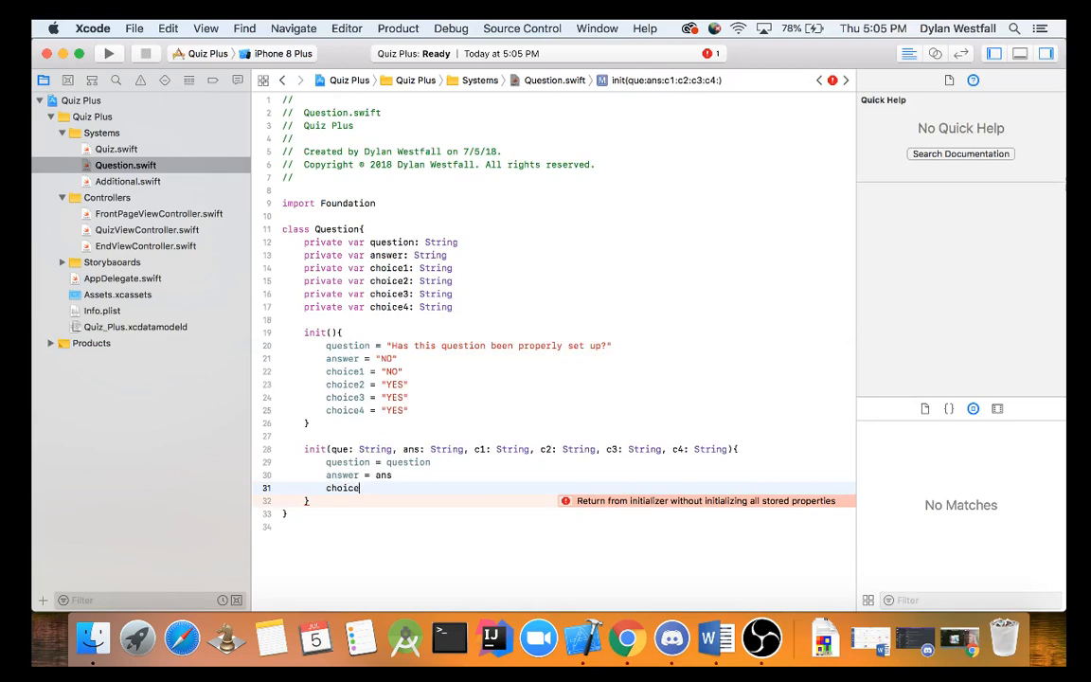
pyautogui.write('1 = c1')
# Step: Assign choice1 = c1, choice2 = c2, choice3 = c3 and choice4 = c4
pyautogui.press('Return')
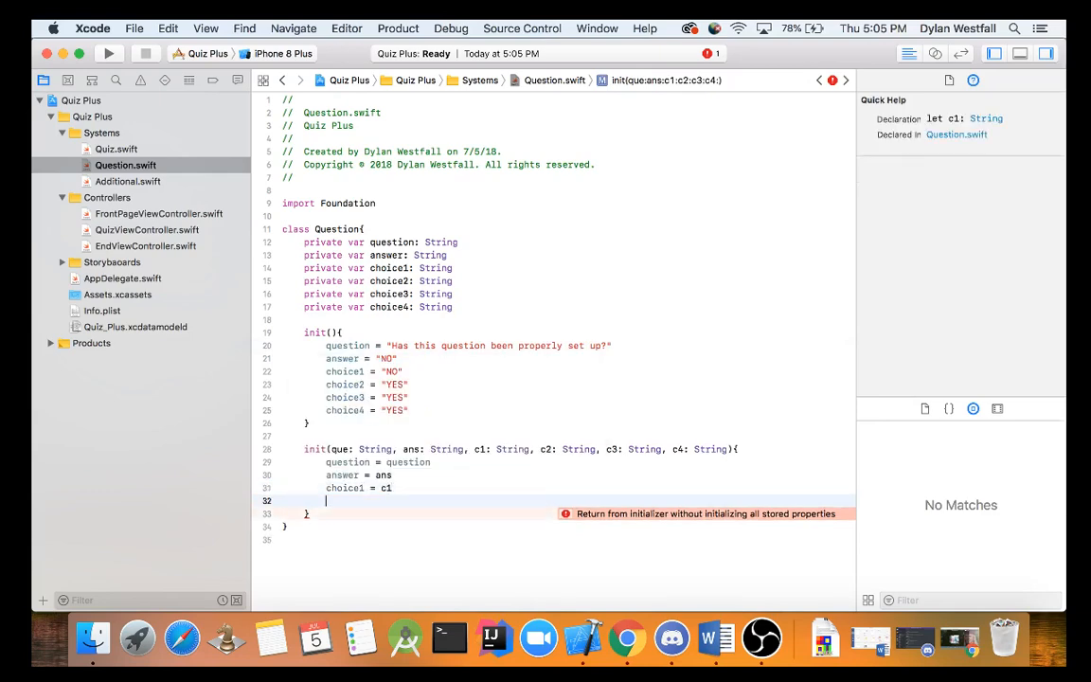
pyautogui.write('choi')
pyautogui.press('Return')
pyautogui.write('choice2 =')
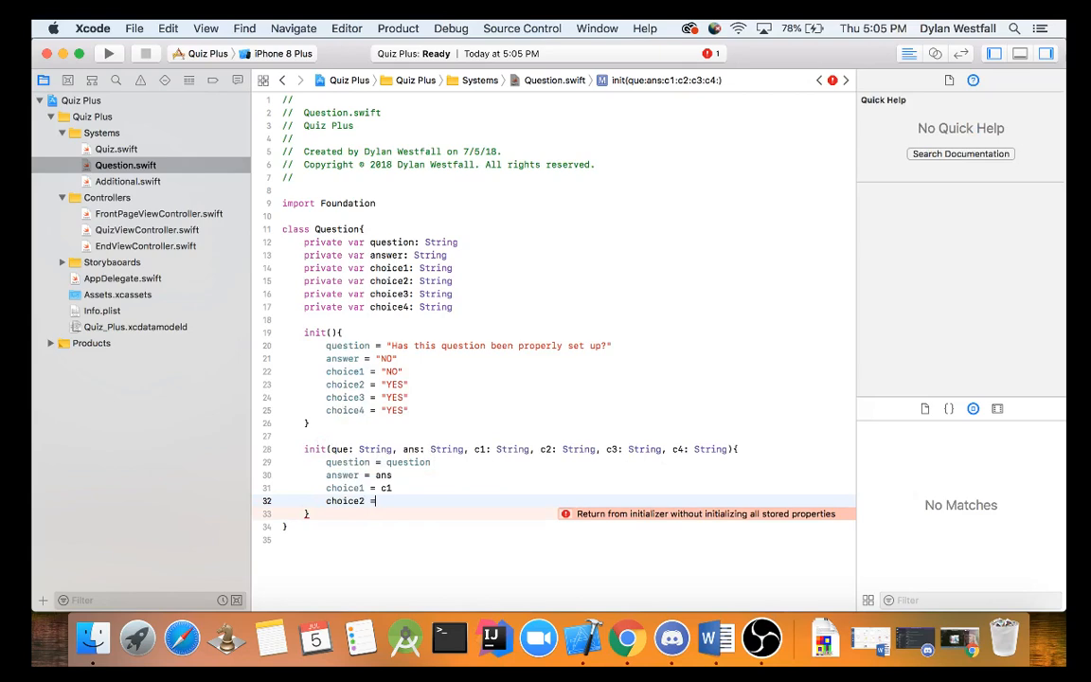
pyautogui.write(' c2')
pyautogui.press('Return')
pyautogui.write('cho')
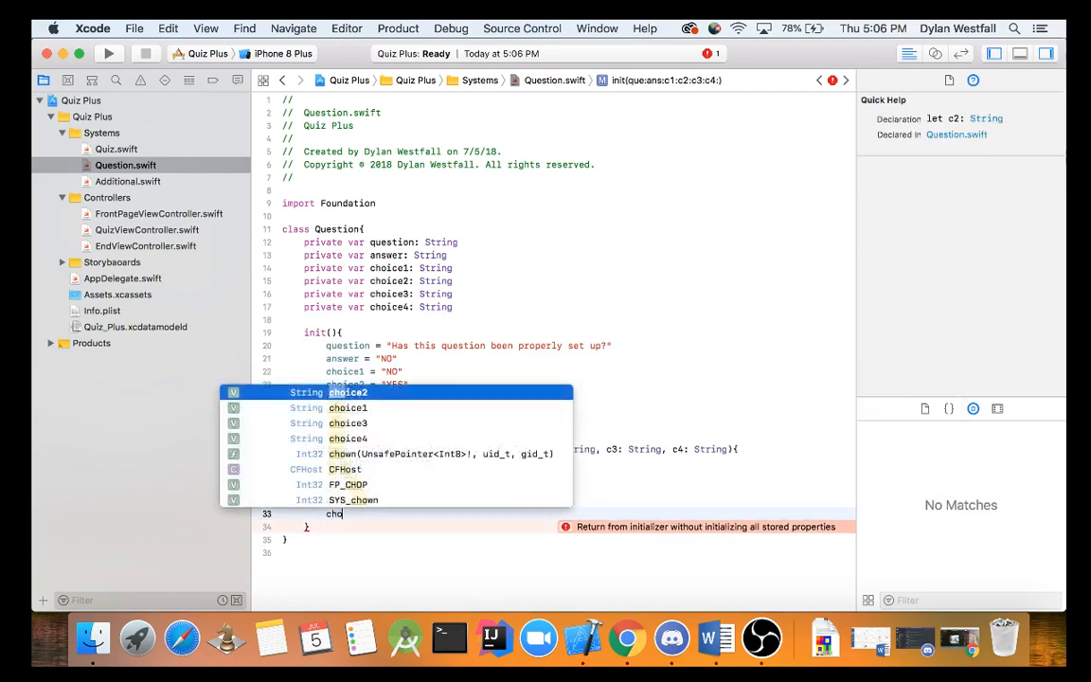
pyautogui.write('ice')
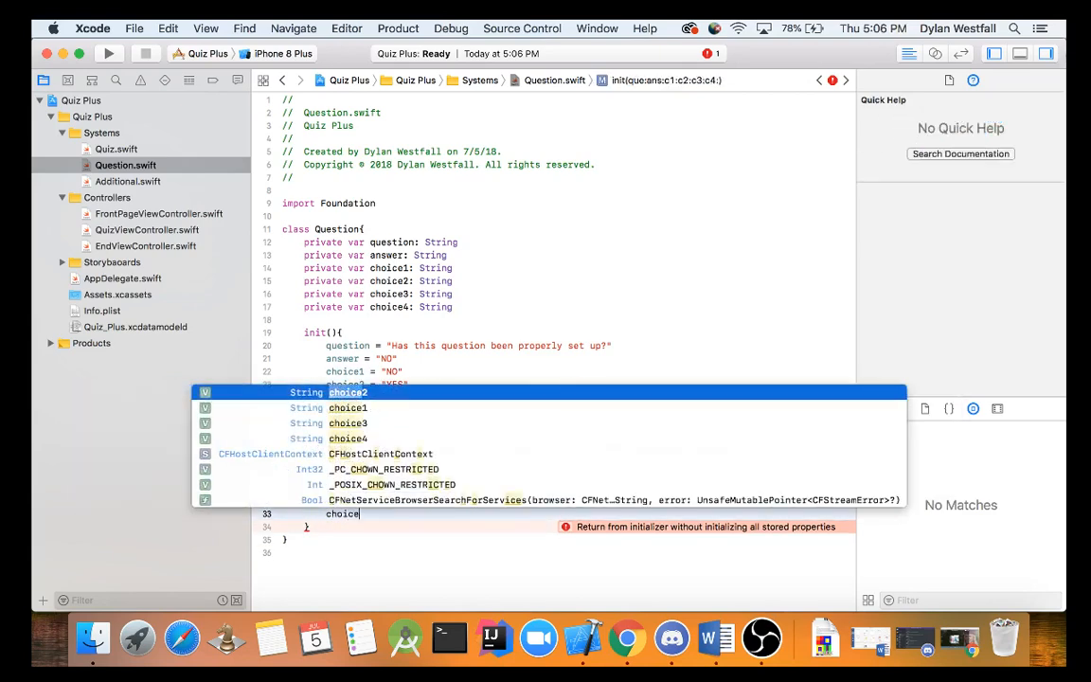
pyautogui.write('3 = ')
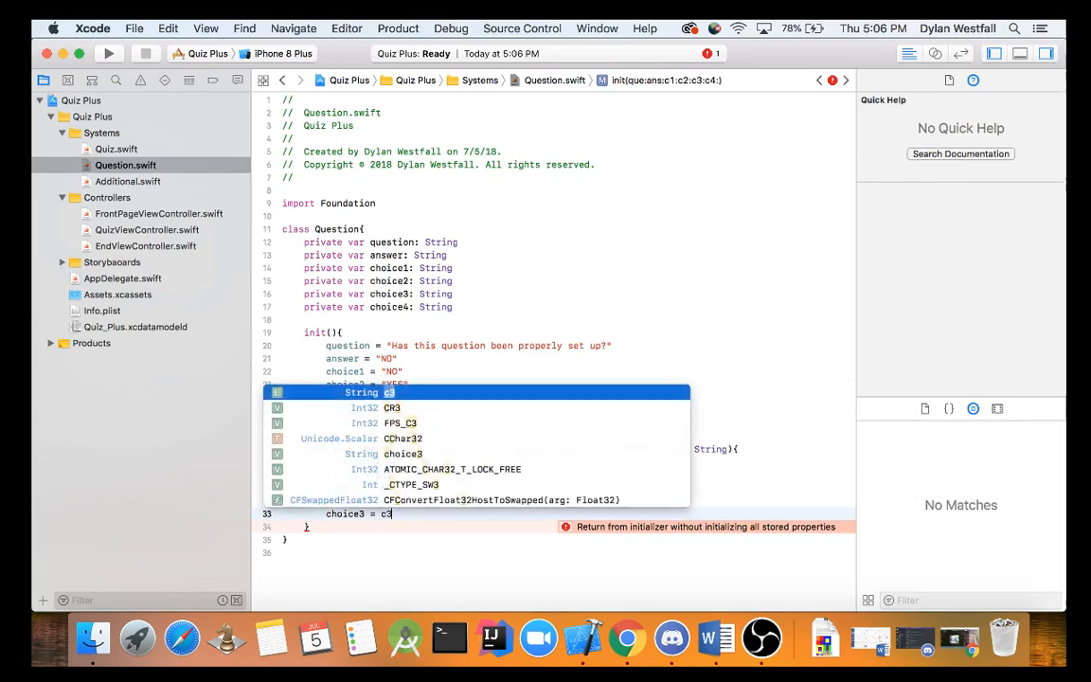
pyautogui.write('c3')
pyautogui.press('Return')
pyautogui.write('choi')
pyautogui.press('Down')
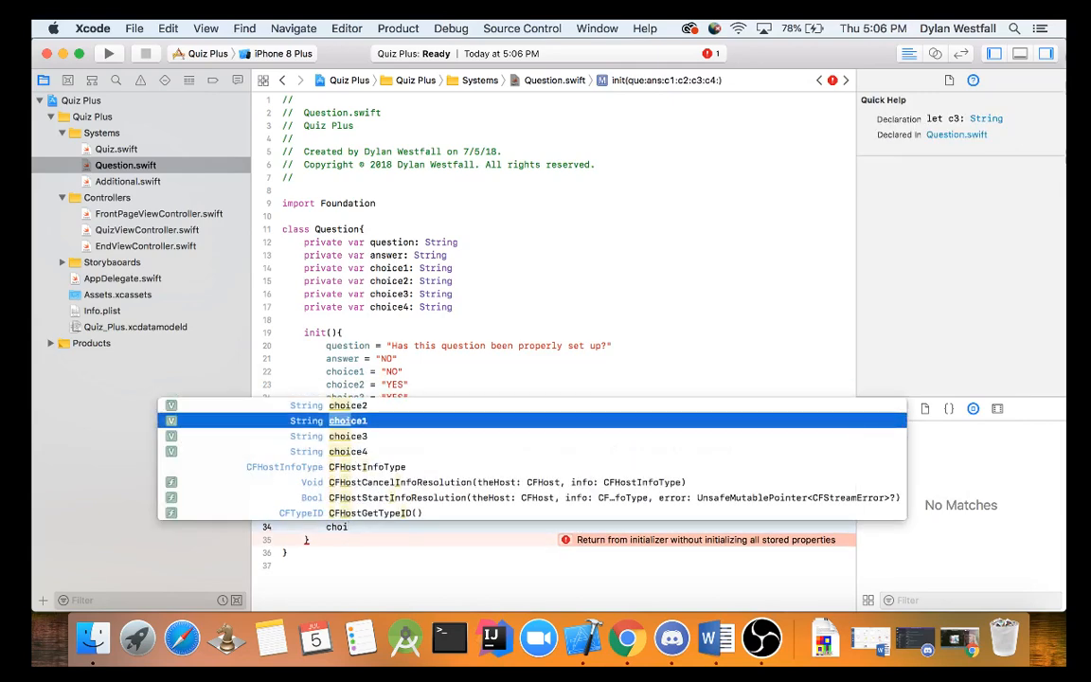
pyautogui.press('Down')
pyautogui.press('Down')
pyautogui.press('BackSpace')
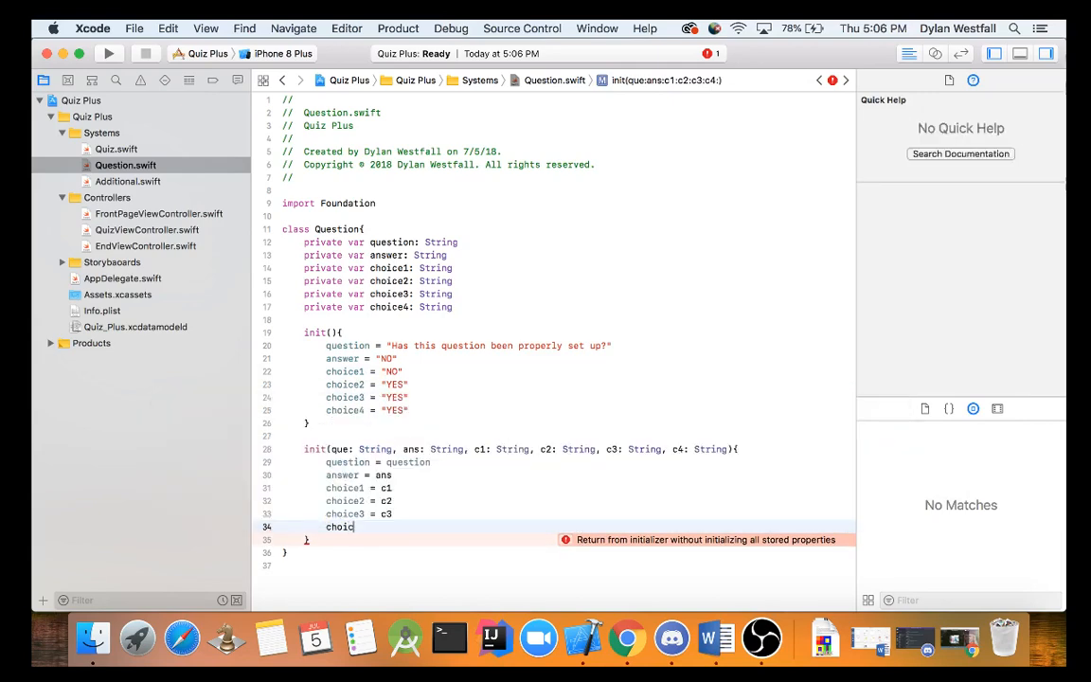
pyautogui.write('e4 =')
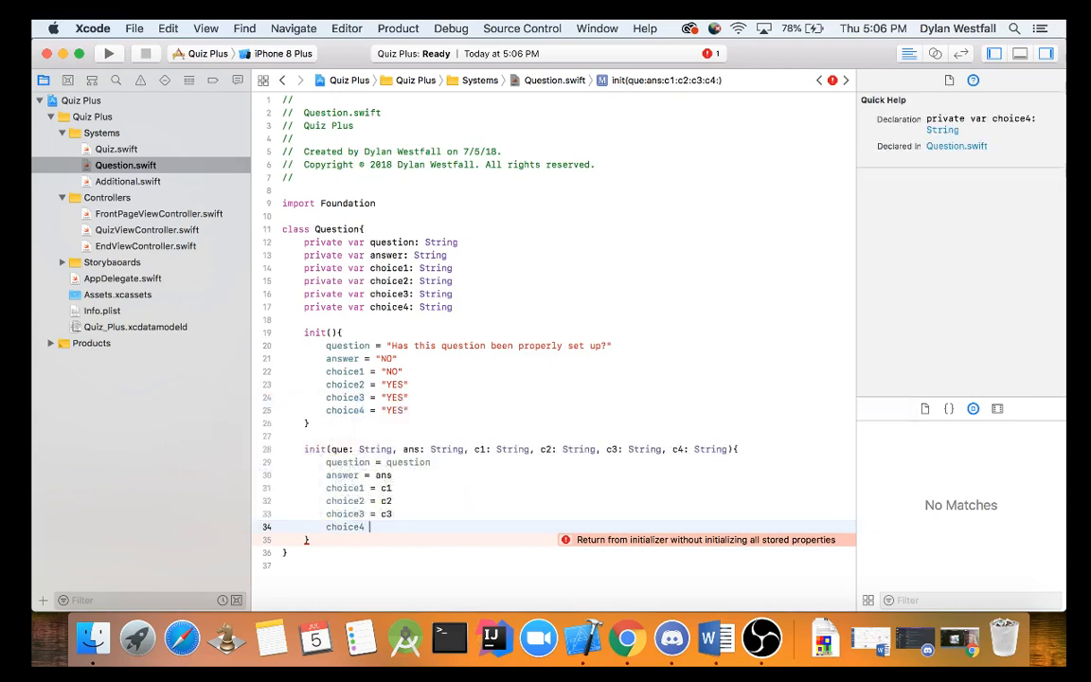
pyautogui.write(' c4')
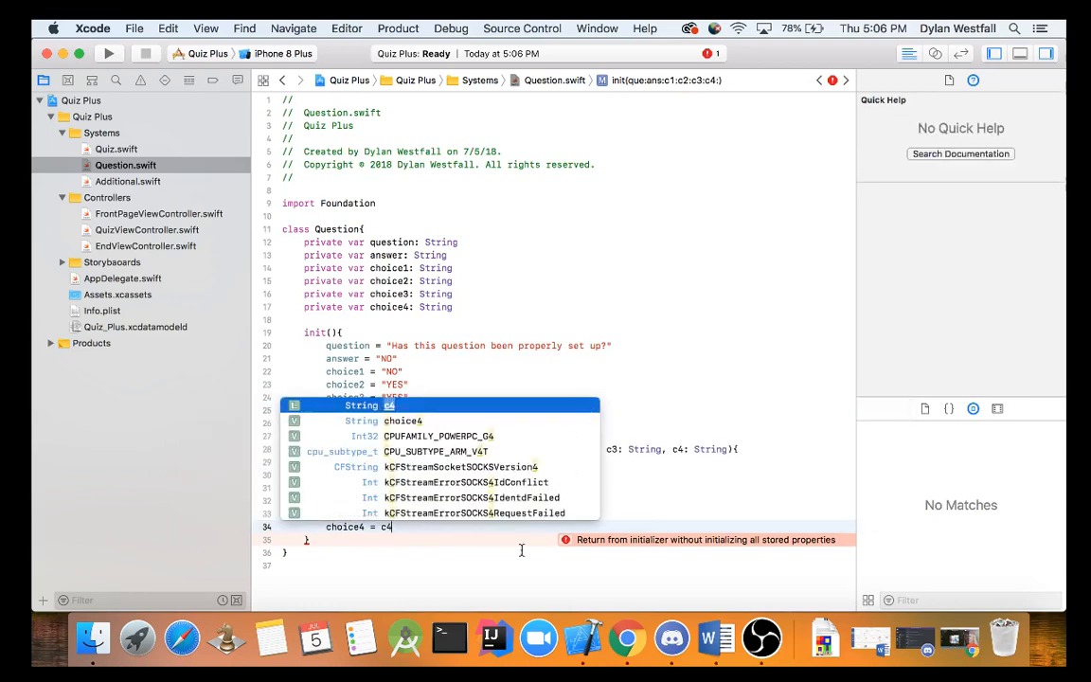
pyautogui.click(521, 551)
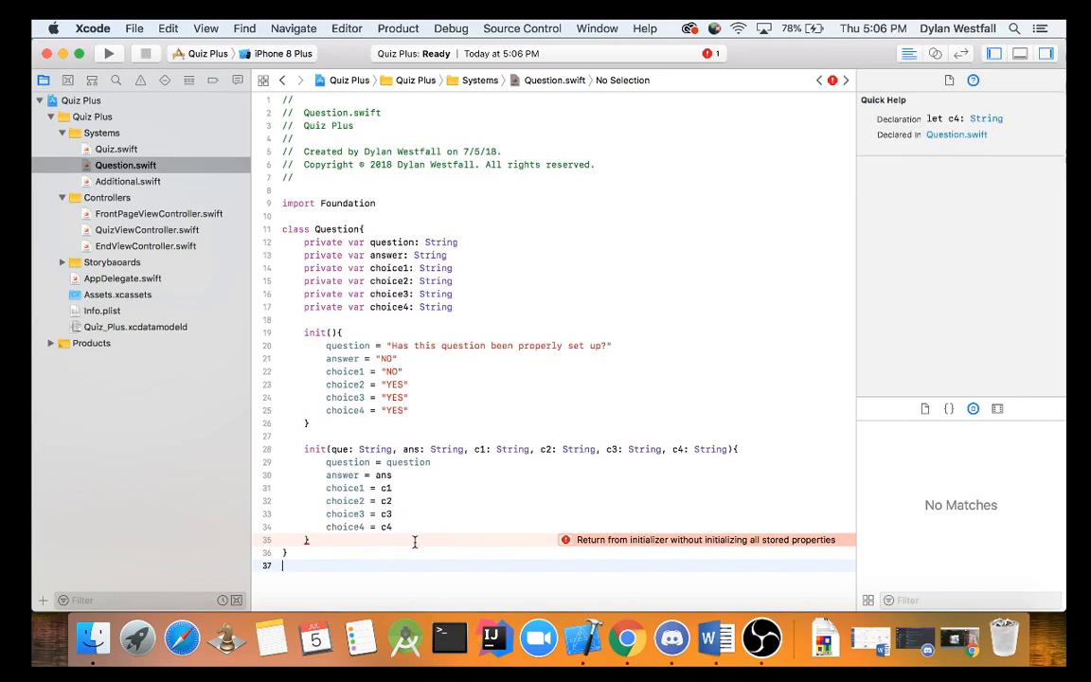
# Step: Finish the '//------- initilizers' comment, correct question to be assigned from que, and add '// --------- Custom functions' after the second init
pyautogui.click(316, 321)
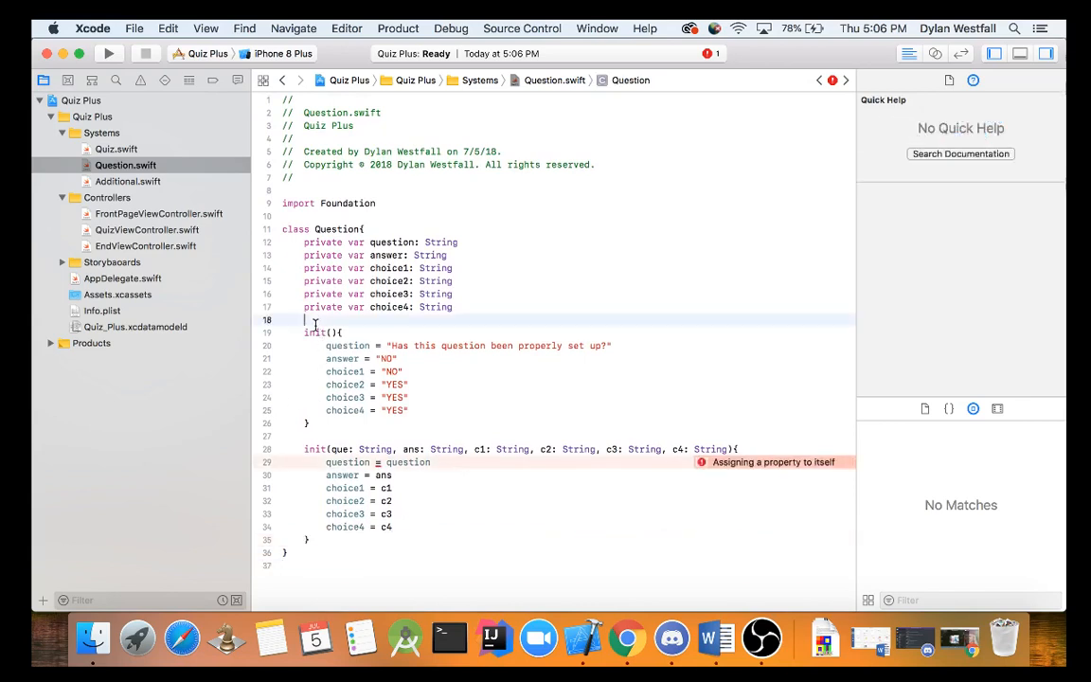
pyautogui.press('Return')
pyautogui.write('//-------')
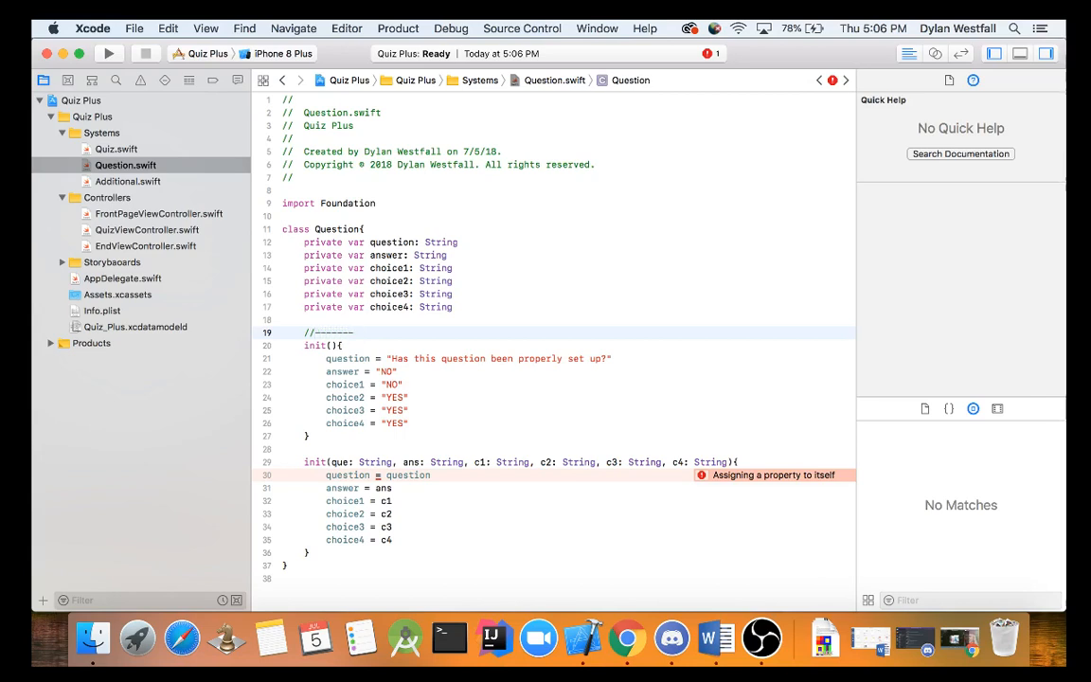
pyautogui.click(425, 475)
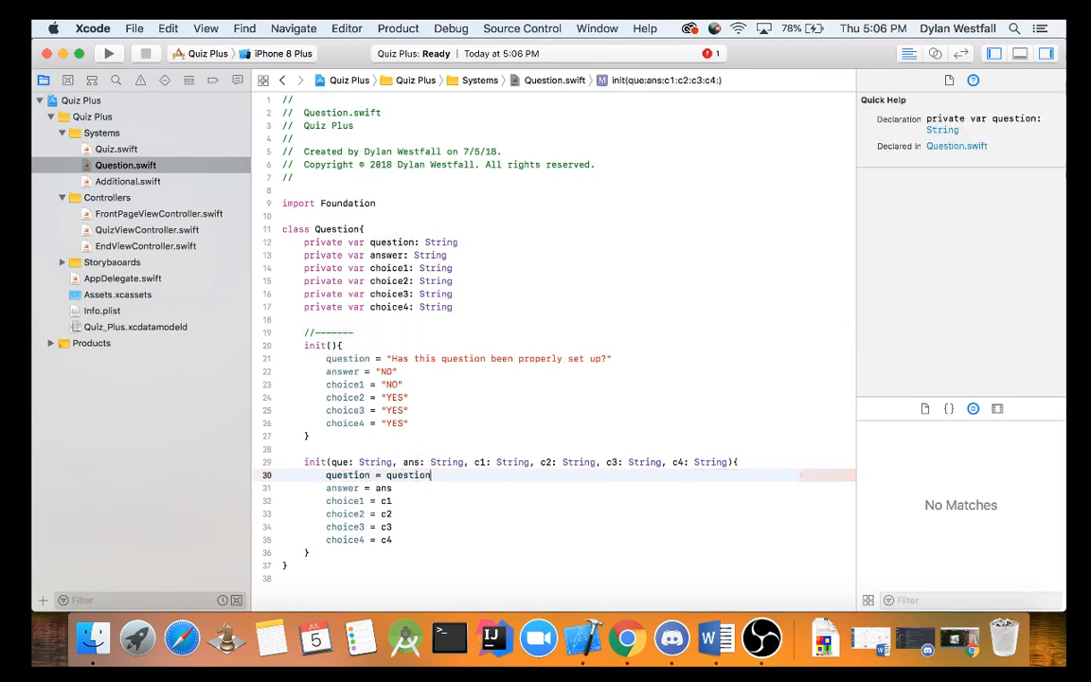
pyautogui.press('BackSpace')
pyautogui.press('BackSpace')
pyautogui.press('BackSpace')
pyautogui.click(378, 332)
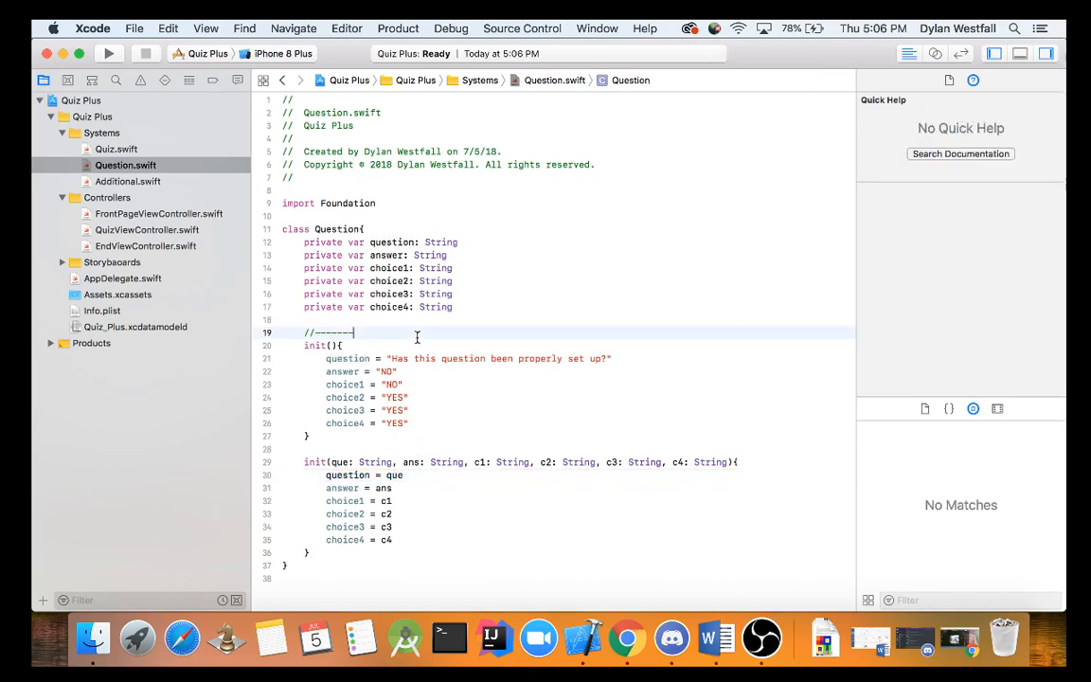
pyautogui.write('iin')
pyautogui.write('itiliz')
pyautogui.write('ers')
pyautogui.click(413, 553)
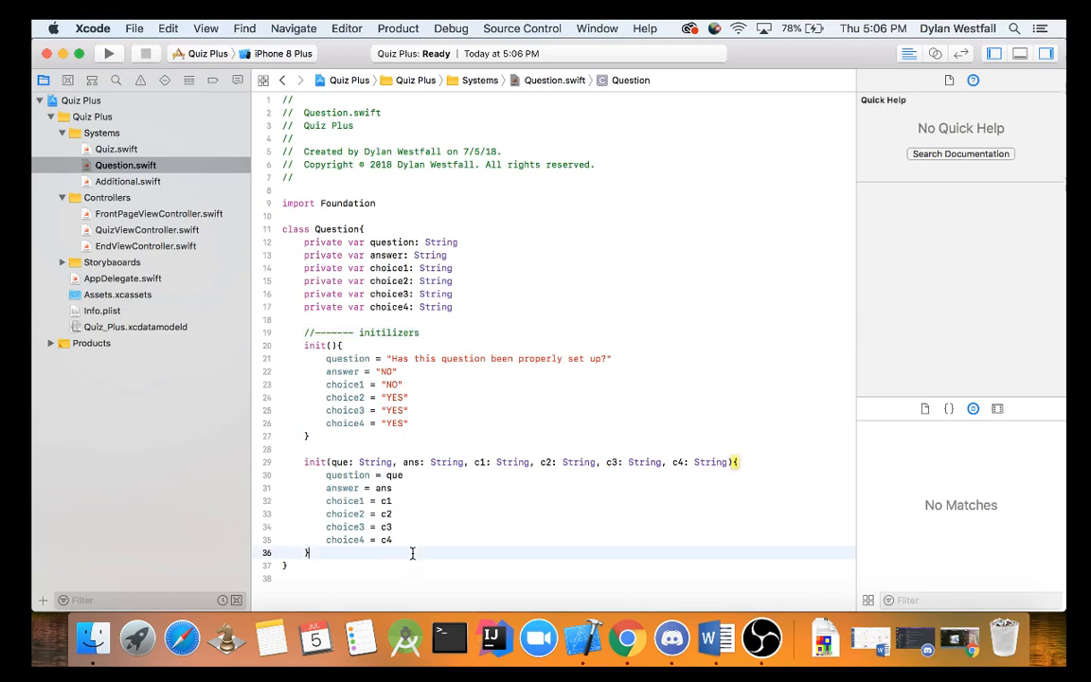
pyautogui.press('Return')
pyautogui.press('Return')
pyautogui.write('// --')
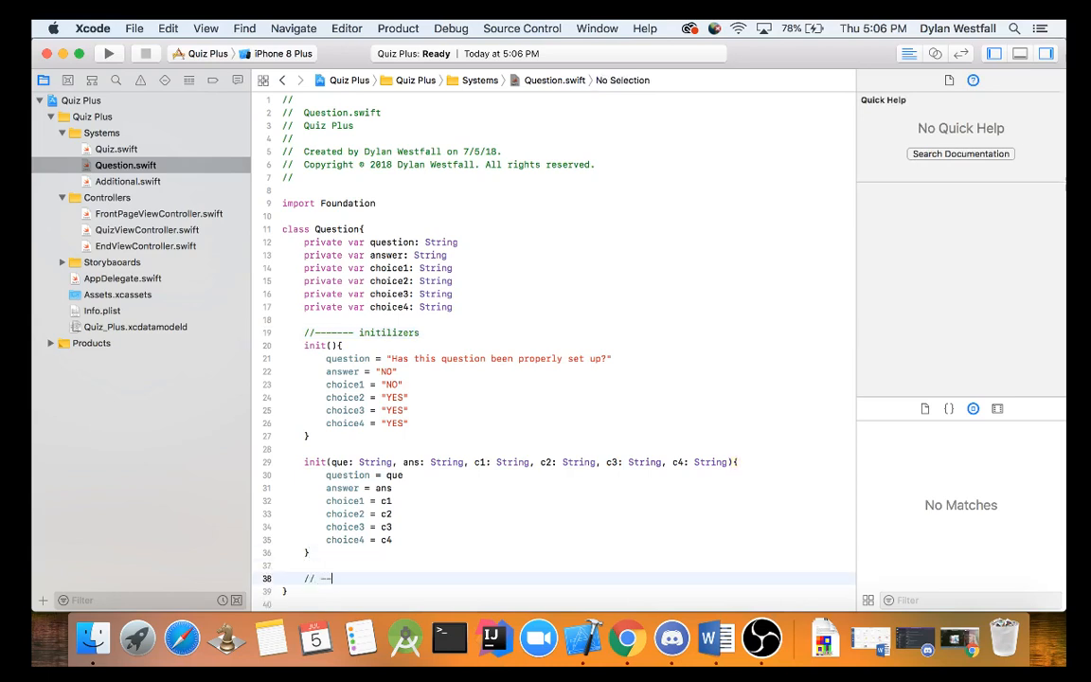
pyautogui.write('------- Cust')
pyautogui.write('om functions')
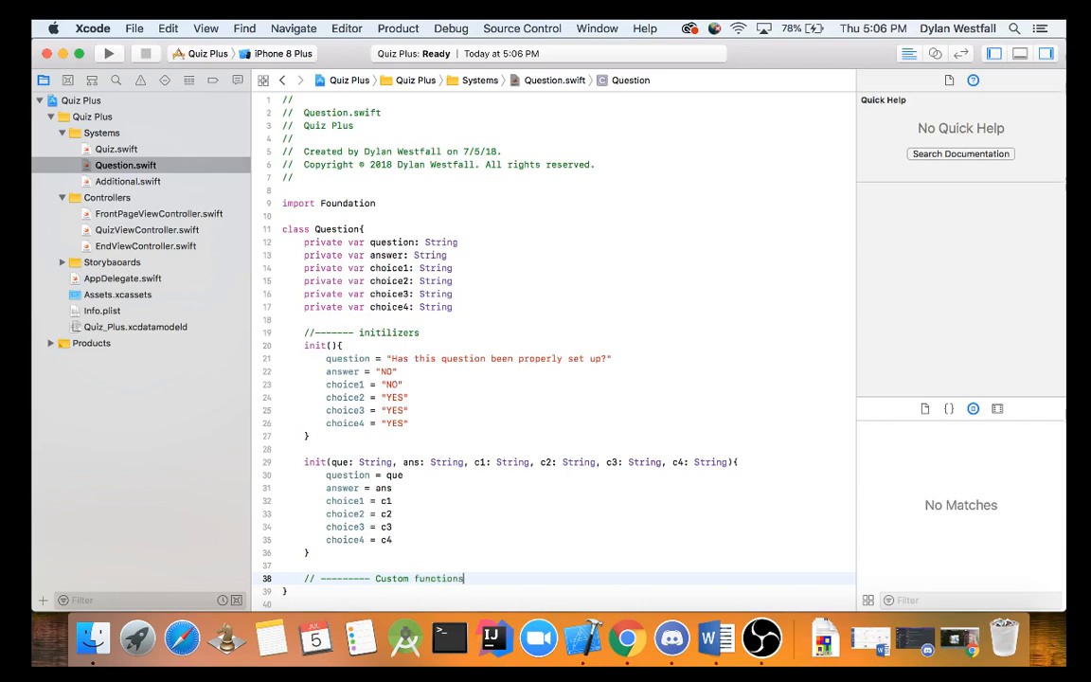
# Step: Declare 'func giveChoices() -> [String]' with an empty body under the Custom functions comment
pyautogui.press('Return')
pyautogui.press('Return')
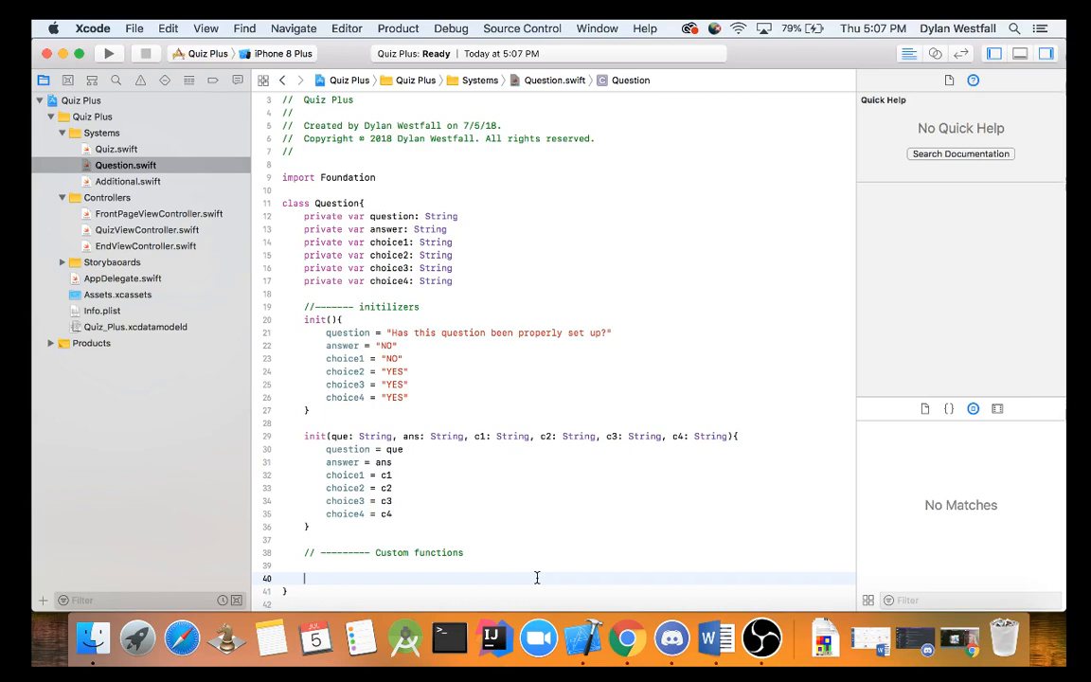
pyautogui.write('func ginv')
pyautogui.press('BackSpace')
pyautogui.press('BackSpace')
pyautogui.write('v')
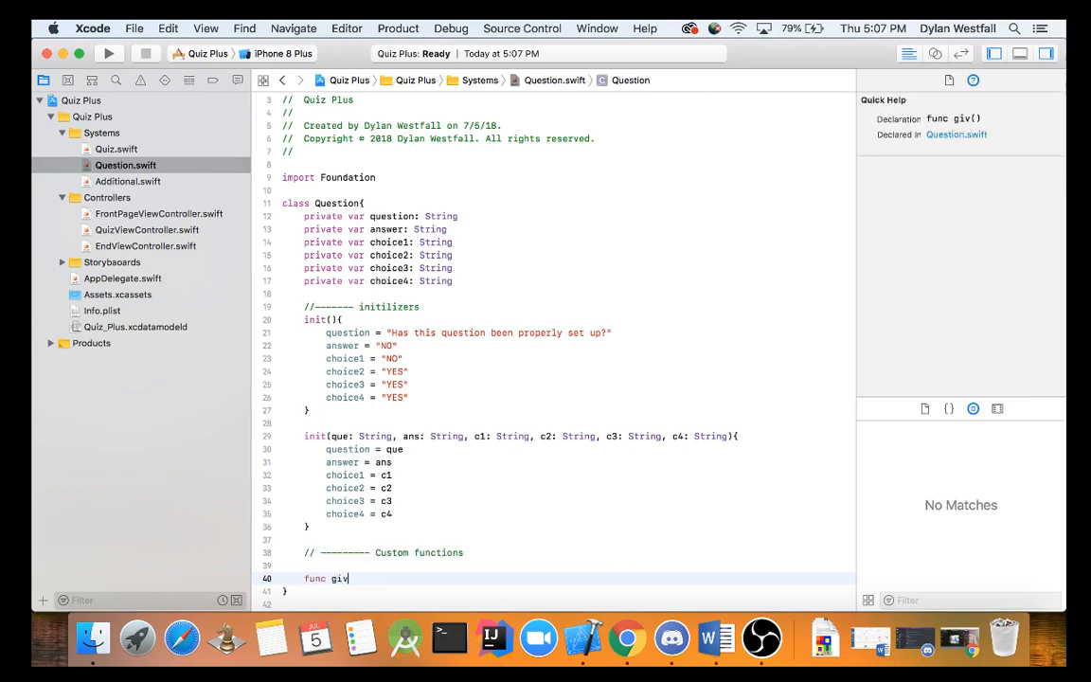
pyautogui.write('eChoices(')
pyautogui.write(') ->')
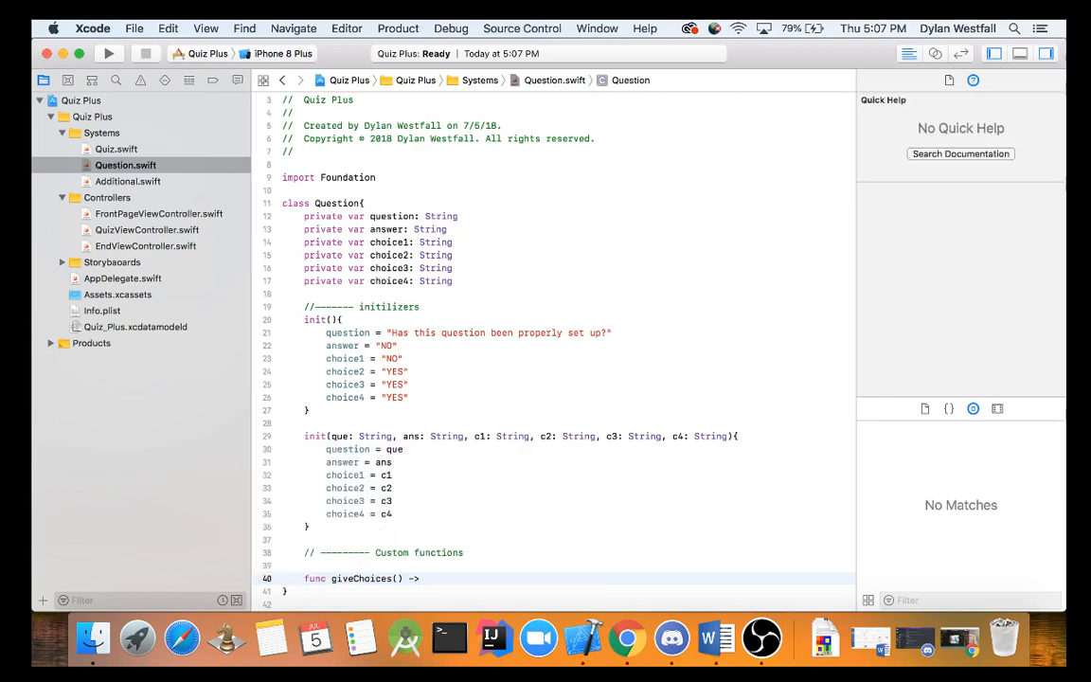
pyautogui.write(']')
pyautogui.write('String')
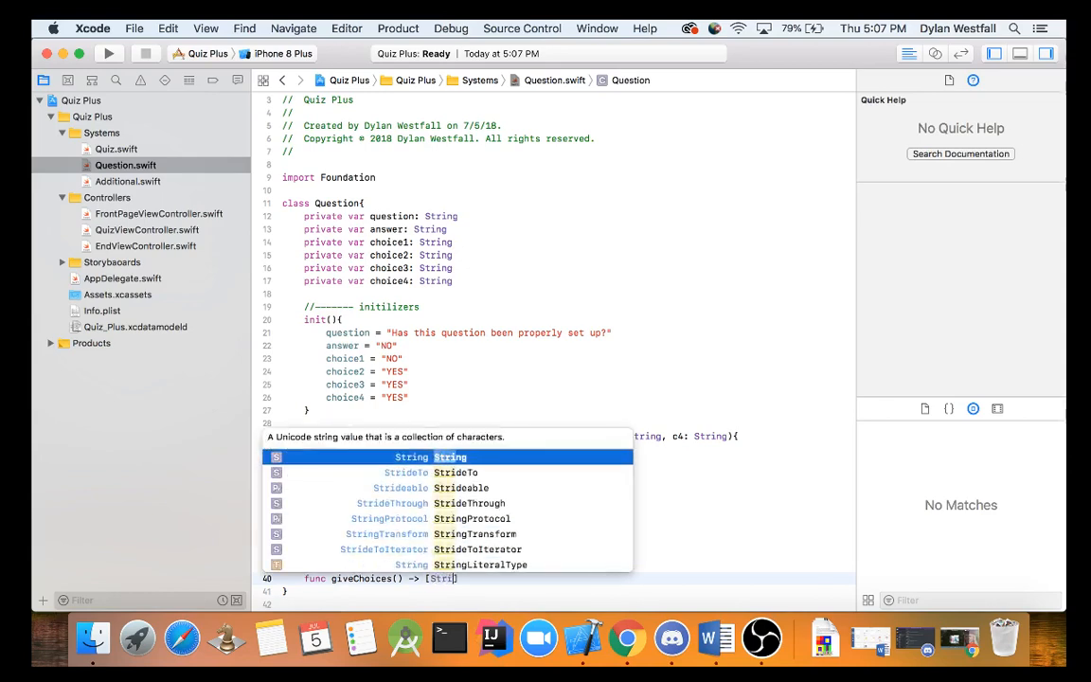
pyautogui.write('ng')
pyautogui.press('Escape')
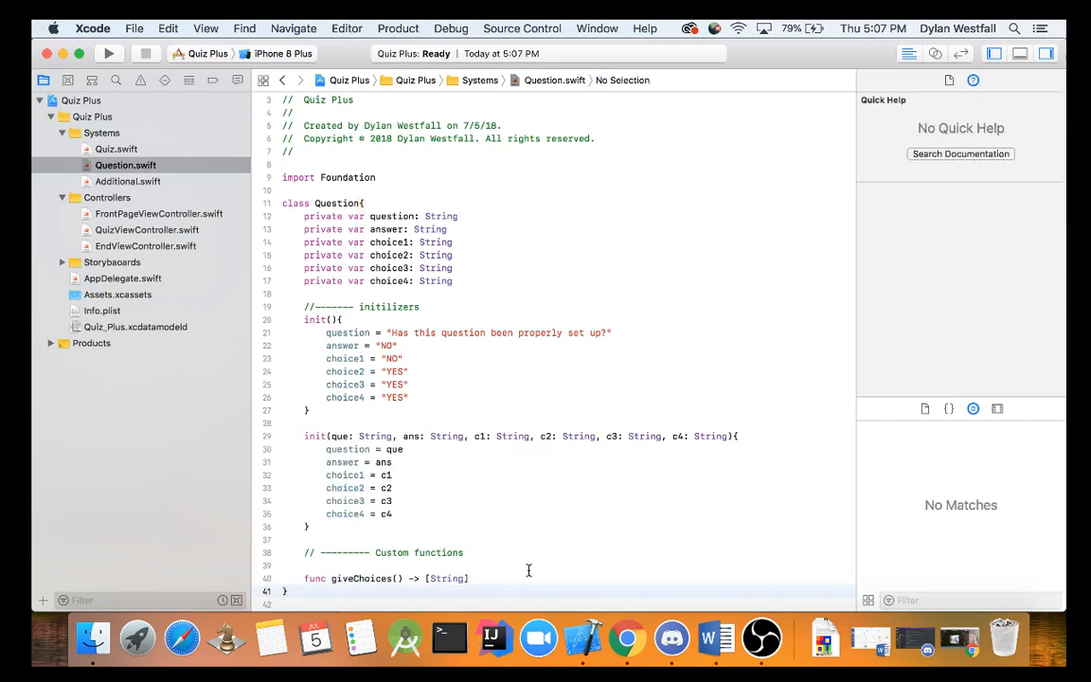
pyautogui.click(527, 566)
pyautogui.click(520, 577)
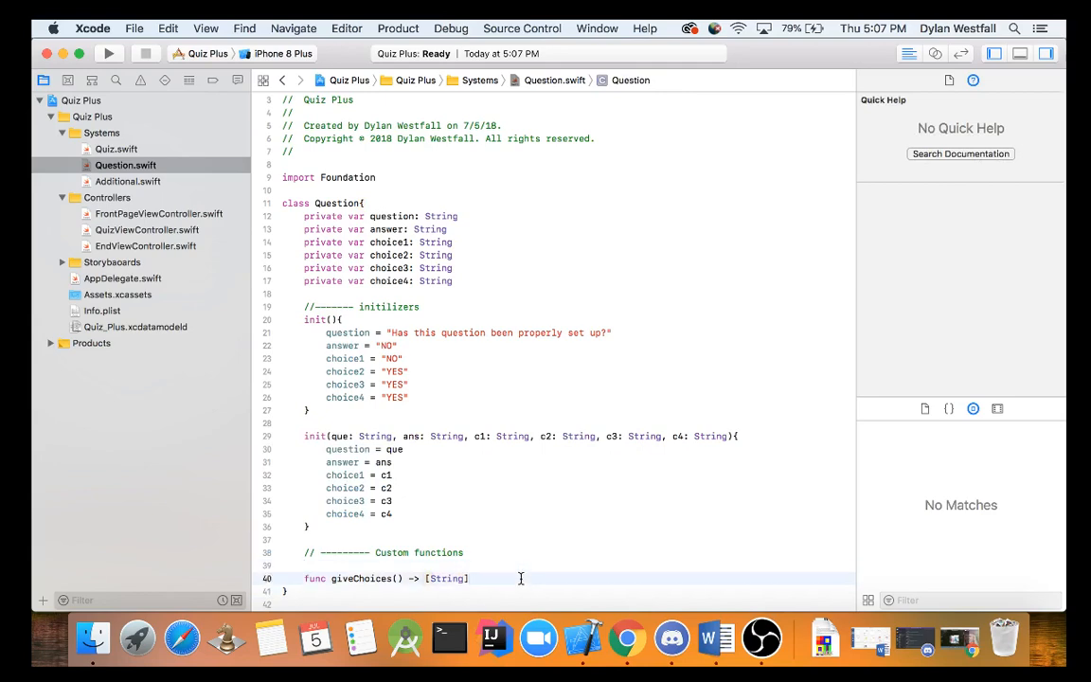
pyautogui.write('{')
pyautogui.press('Return')
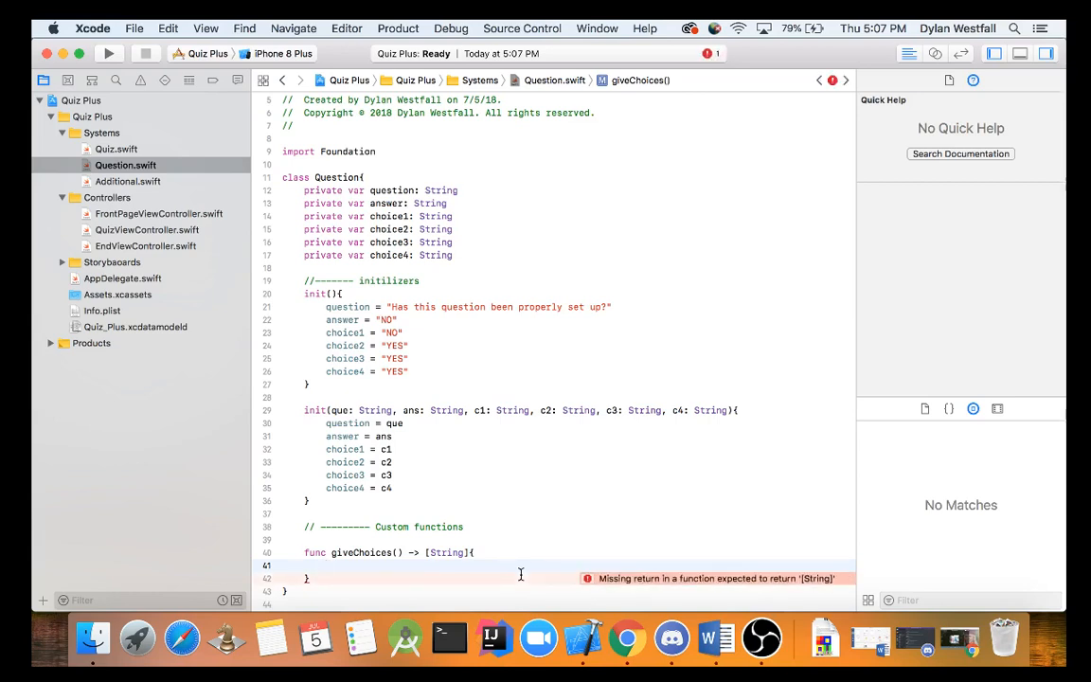
pyautogui.write('var temp')
pyautogui.write(': p')
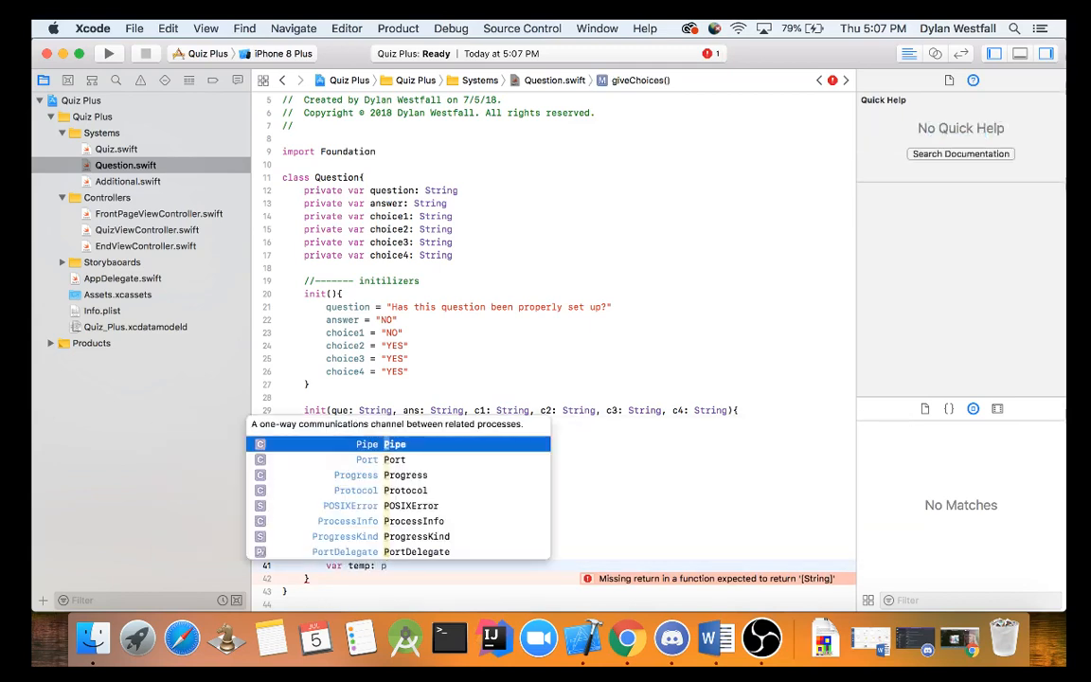
# Step: Declare a temp variable as an empty [String] array at the top of giveChoices()
pyautogui.press('BackSpace')
pyautogui.write('=')
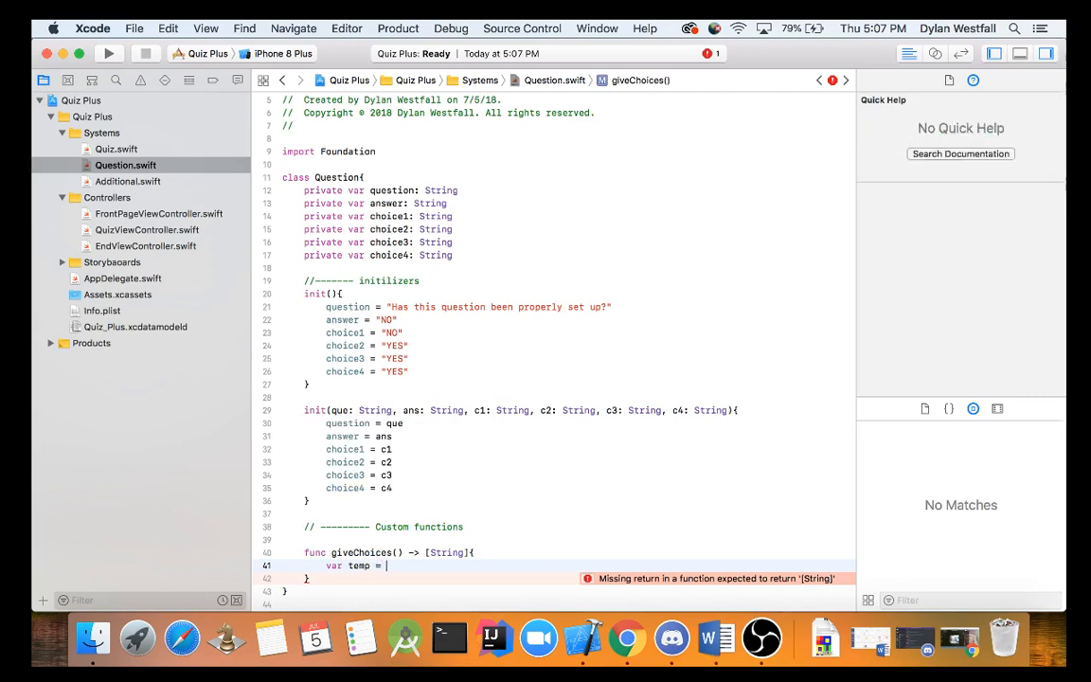
pyautogui.write('[')
pyautogui.press('BackSpace')
pyautogui.click(368, 565)
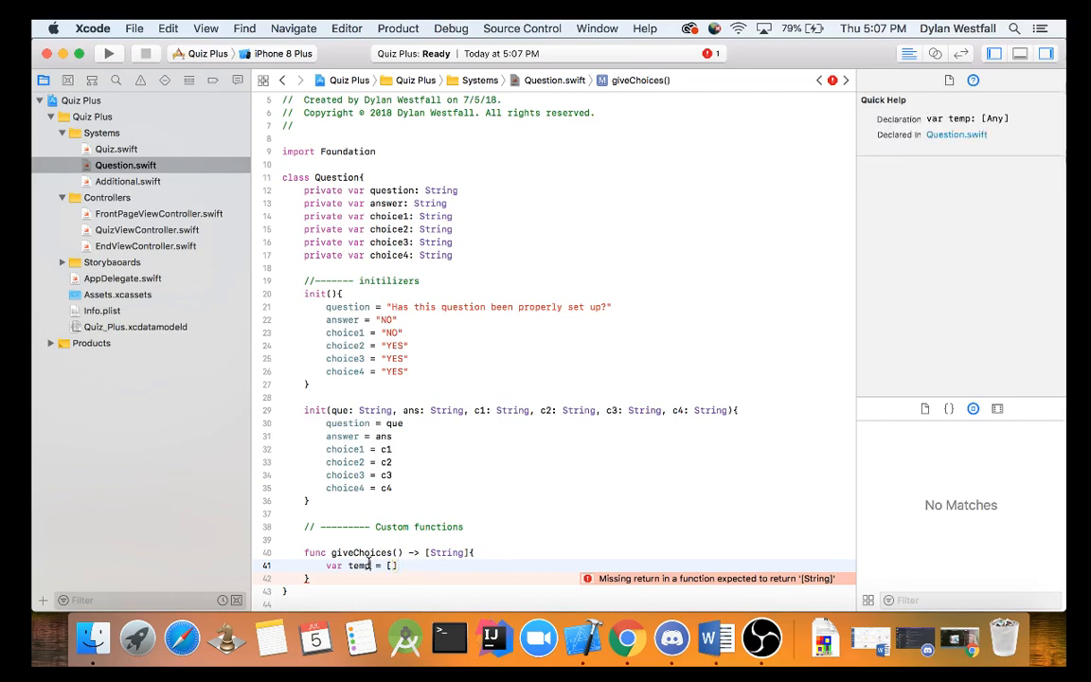
pyautogui.write(':')
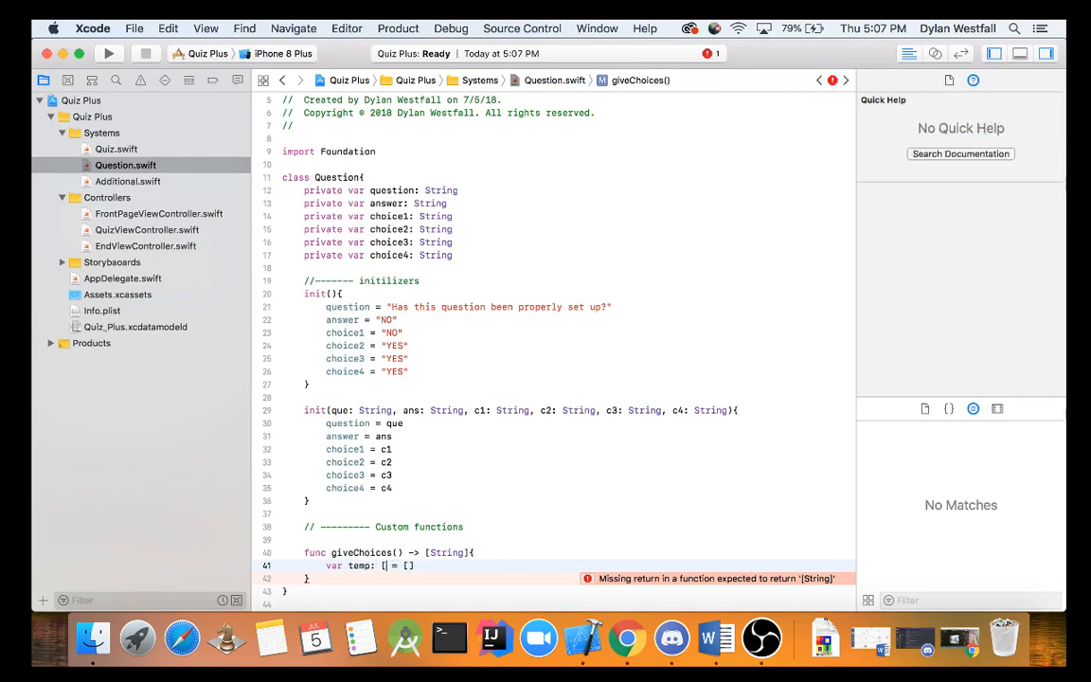
pyautogui.write(' [St')
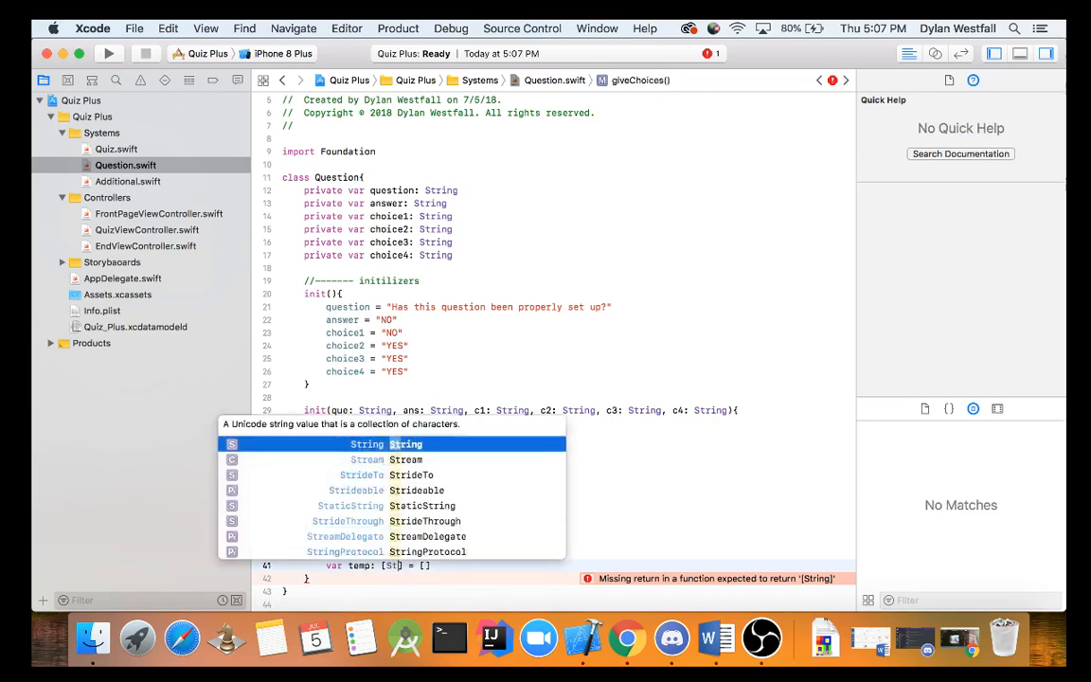
pyautogui.write('ring')
pyautogui.press('Return')
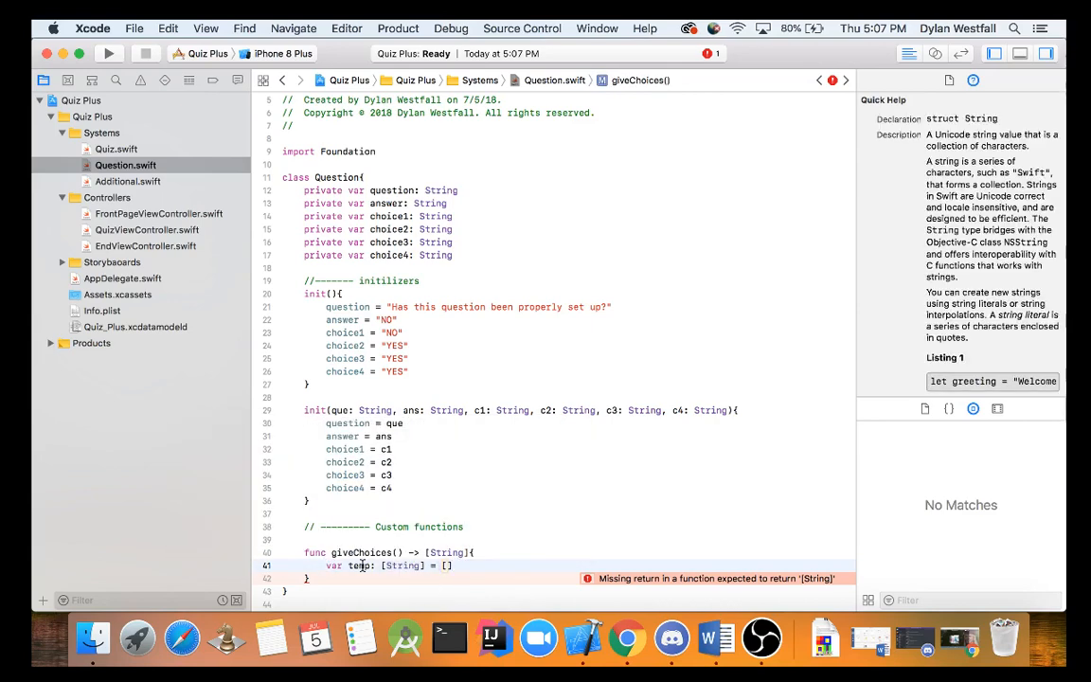
pyautogui.click(453, 565)
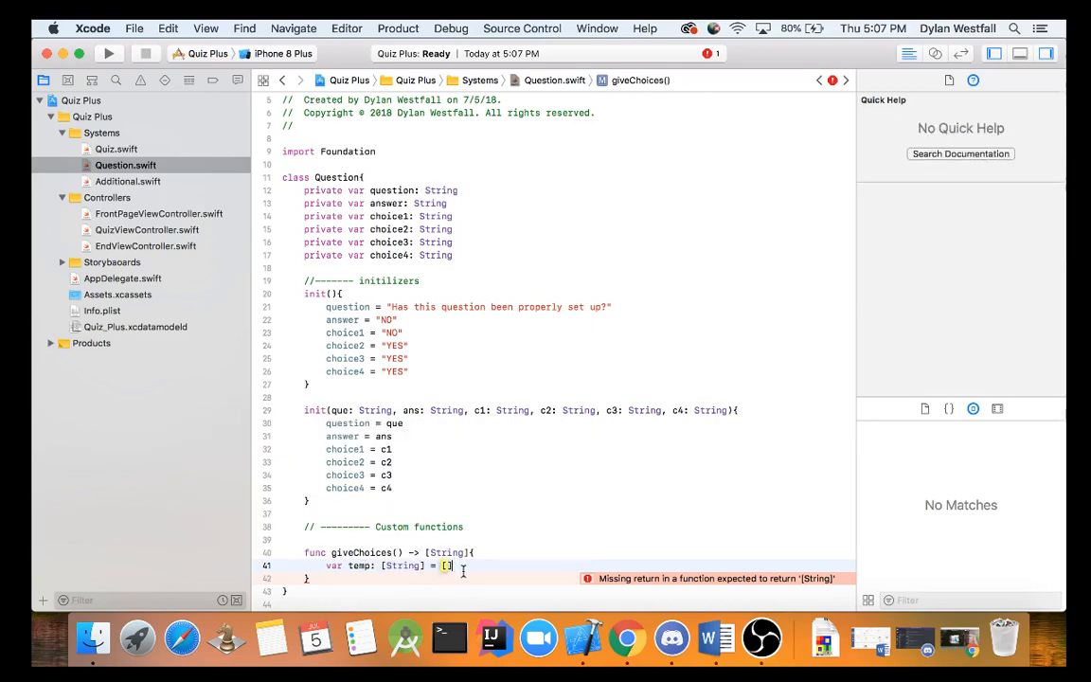
pyautogui.press('Return')
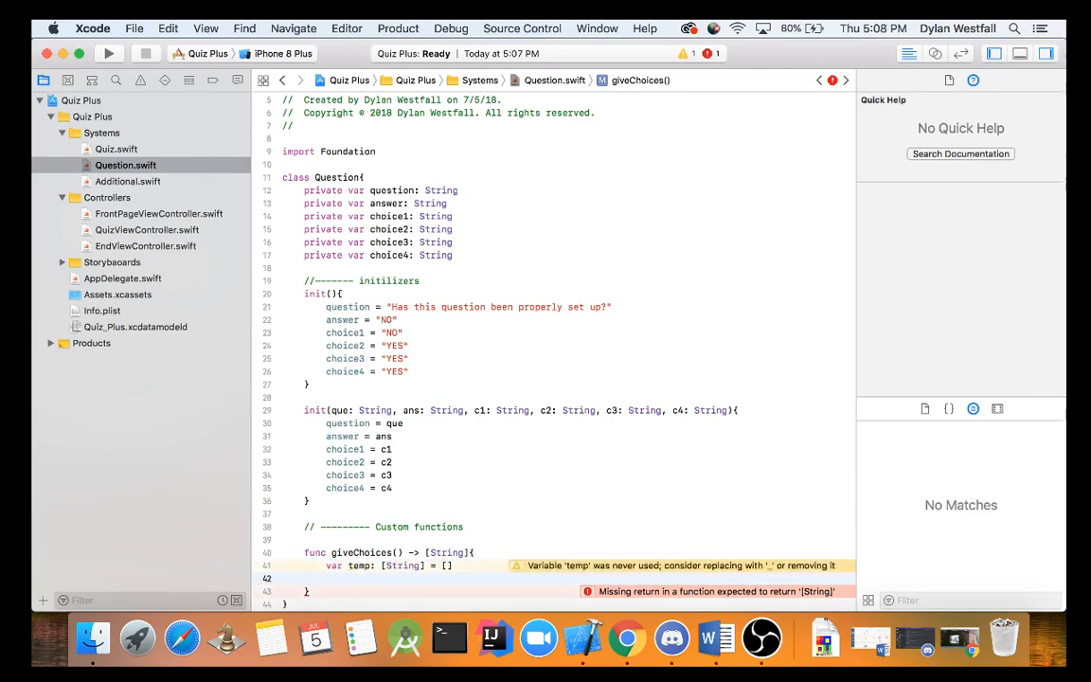
pyautogui.write('temp.ap')
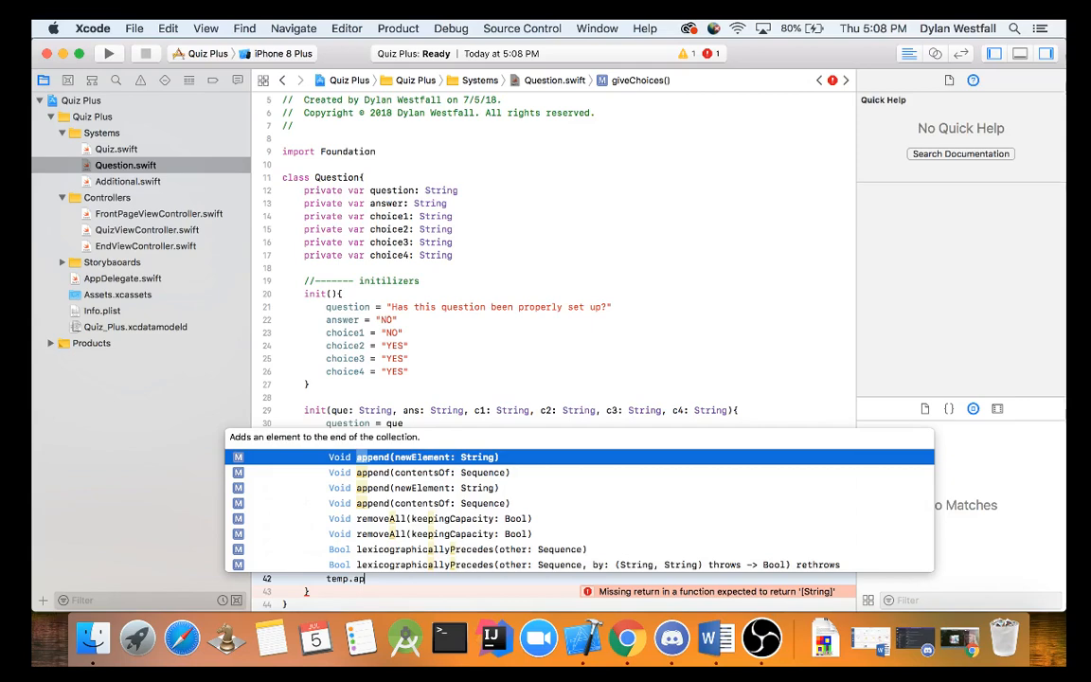
# Step: Append choice1, choice2, choice3 and choice4 to temp on separate lines
pyautogui.press('Return')
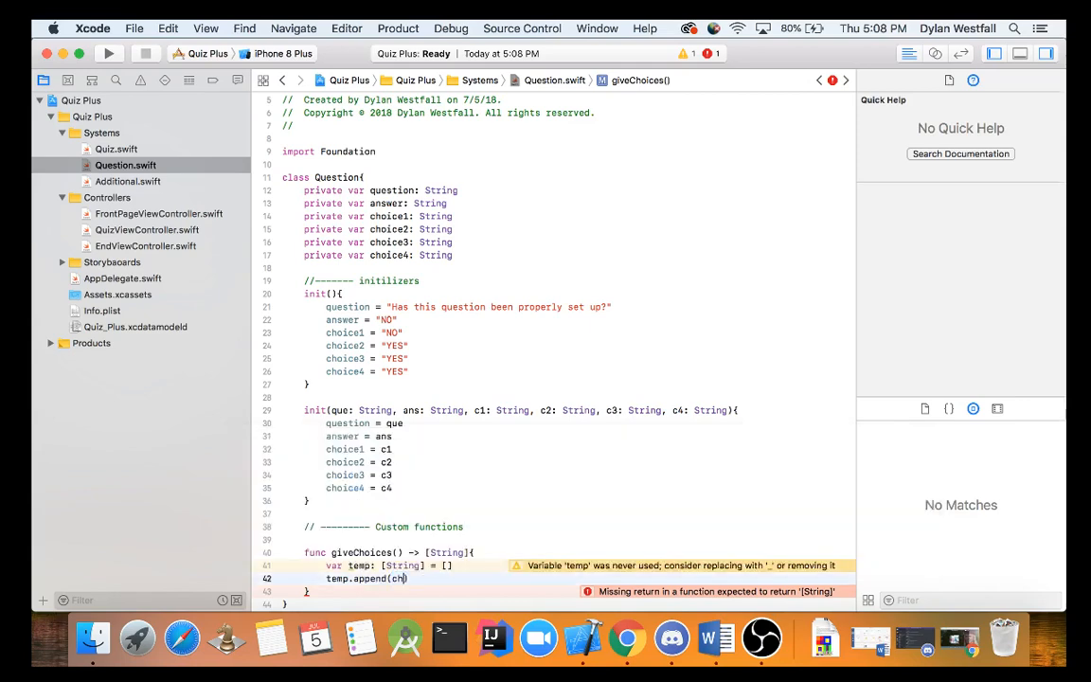
pyautogui.write('cho')
pyautogui.press('Down')
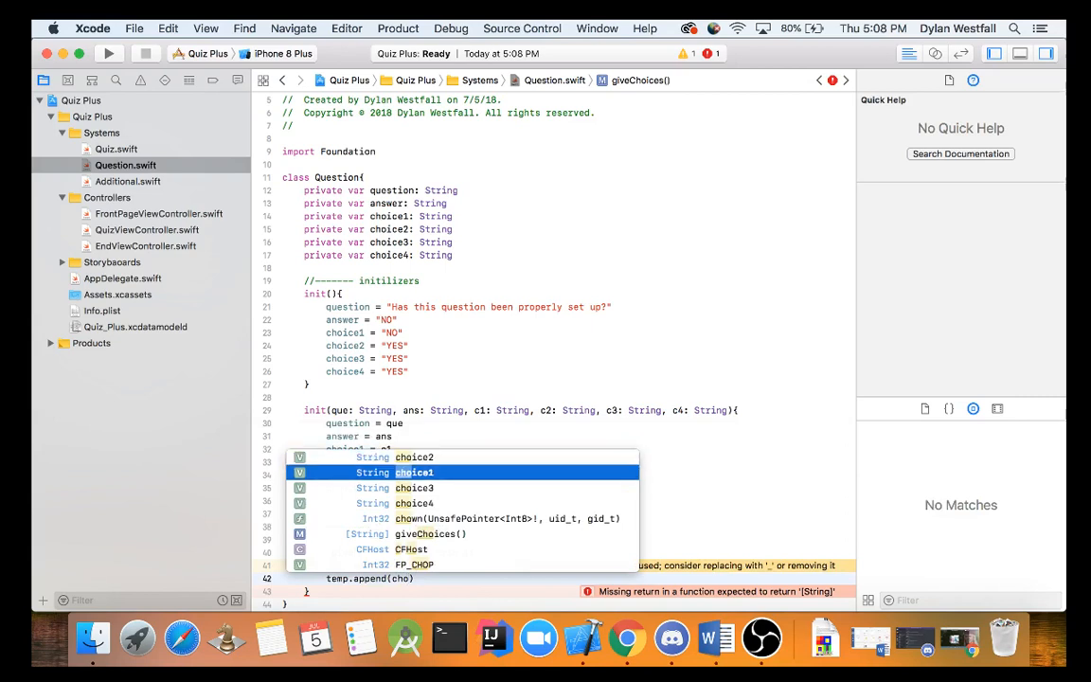
pyautogui.press('Return')
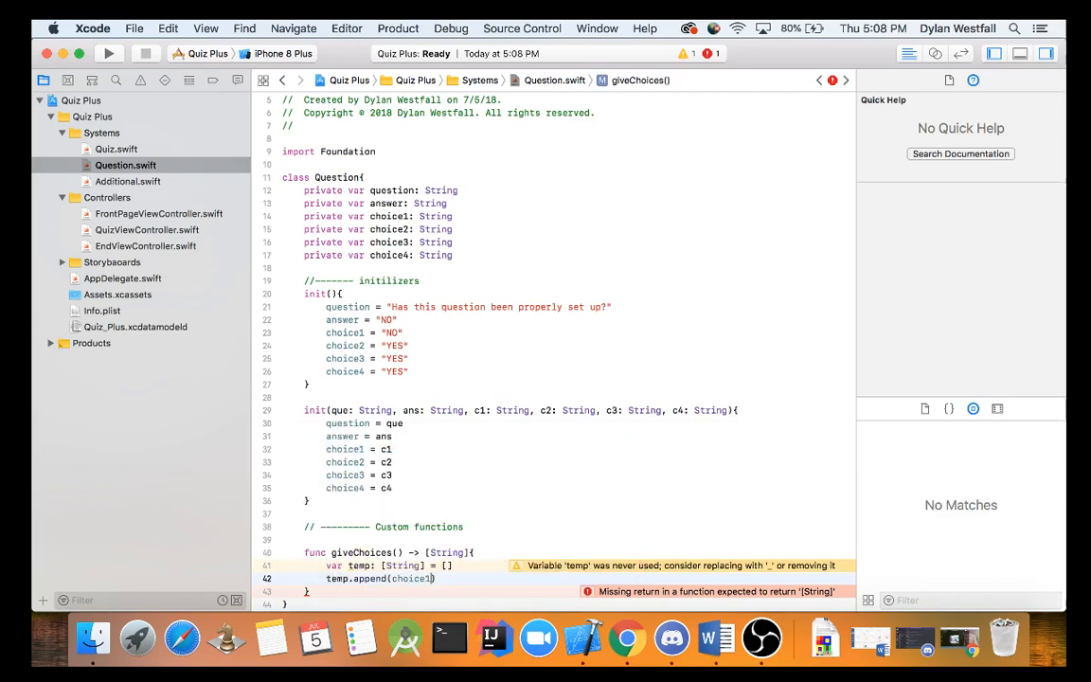
pyautogui.write(')')
pyautogui.press('Return')
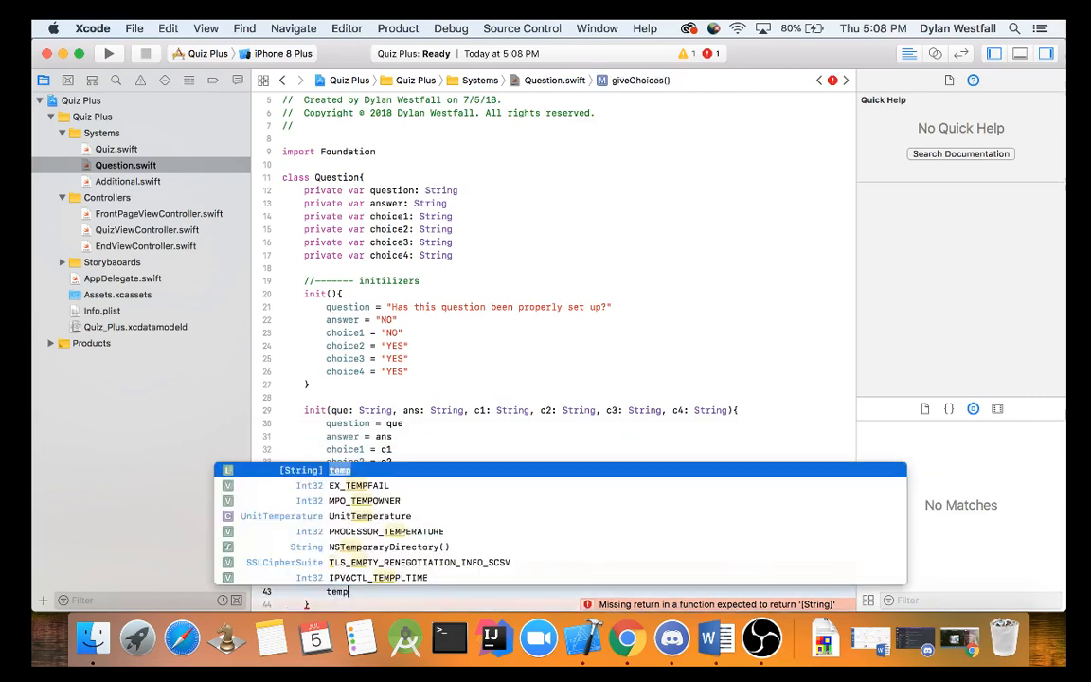
pyautogui.write('temp.a')
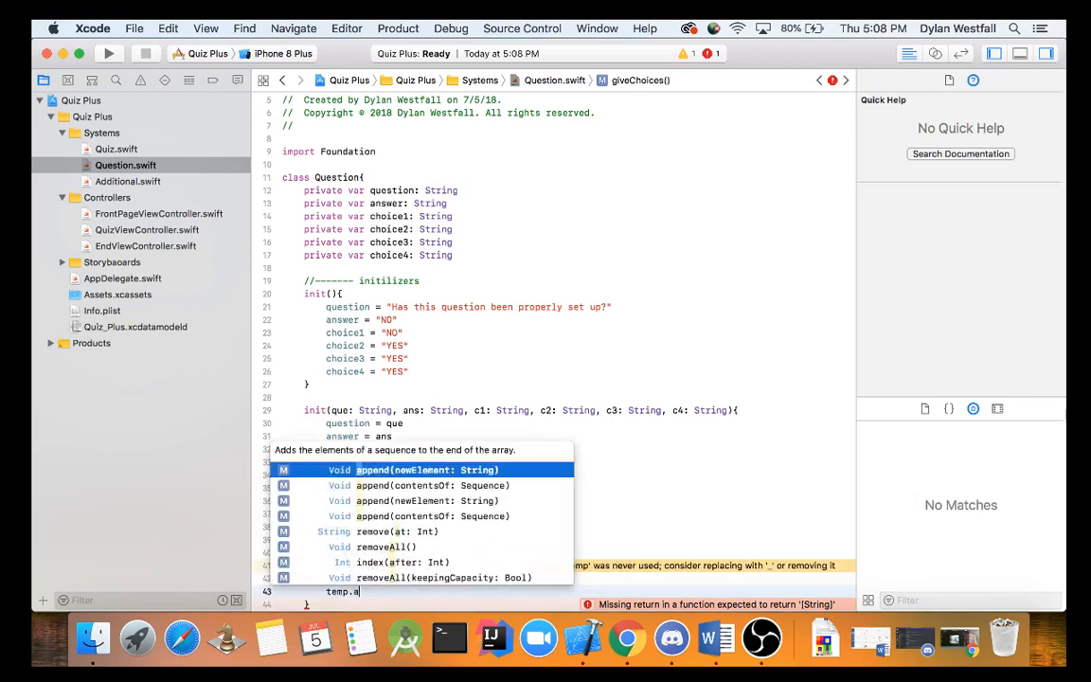
pyautogui.press('Return')
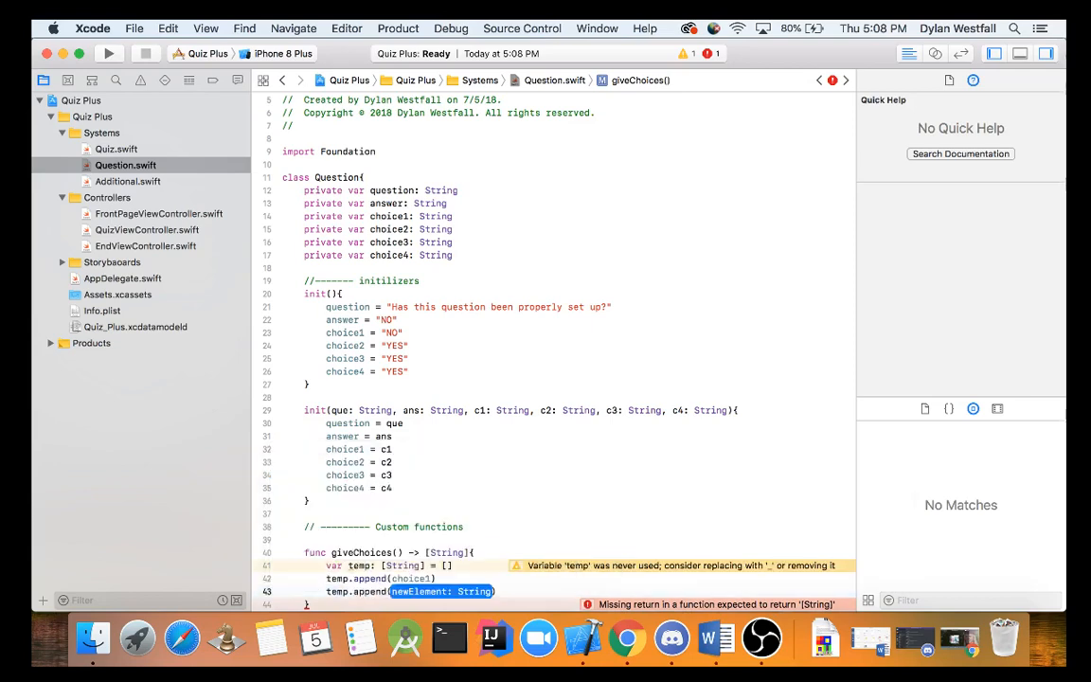
pyautogui.write('cho')
pyautogui.press('Down')
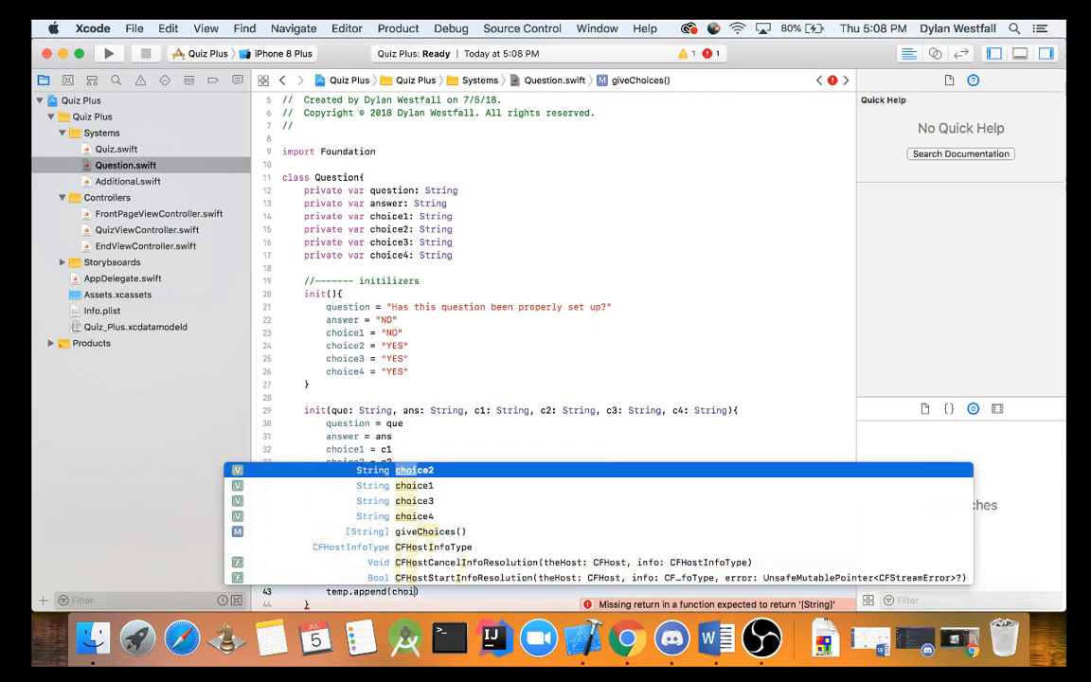
pyautogui.press('Return')
pyautogui.write('t')
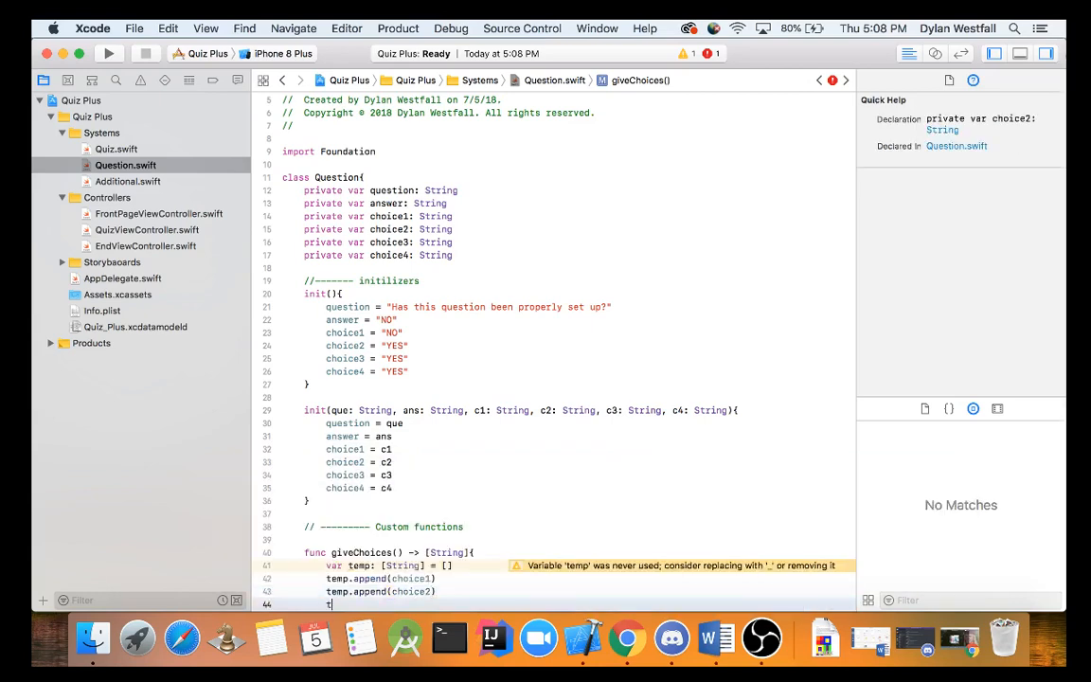
pyautogui.press('Return')
pyautogui.write('temp.app')
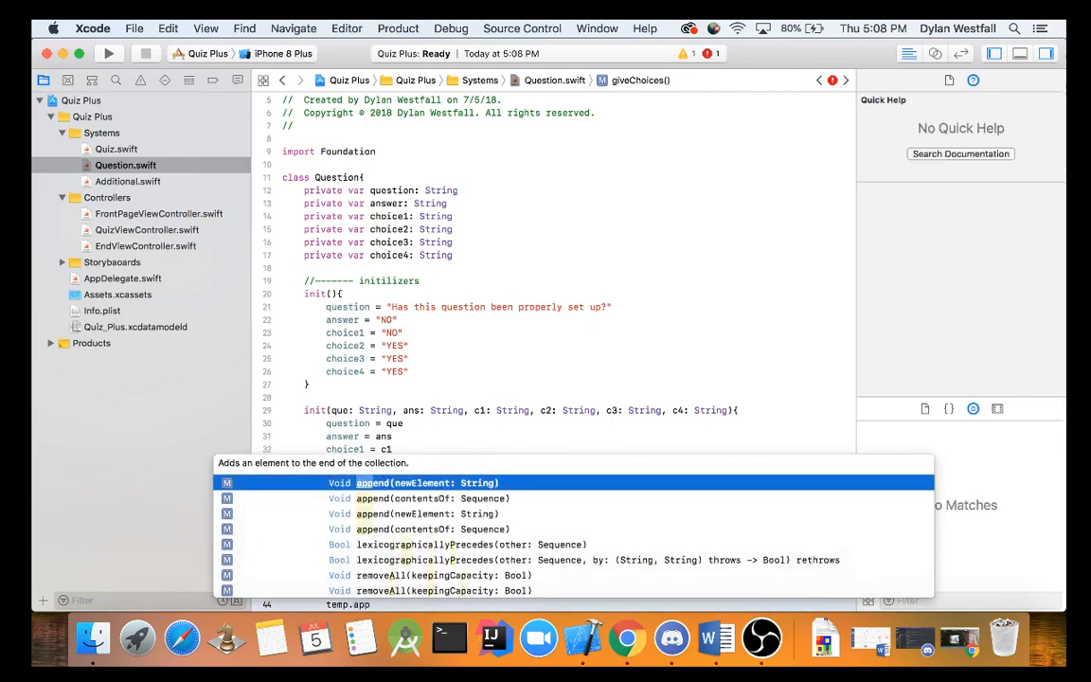
pyautogui.press('Return')
pyautogui.write('cg')
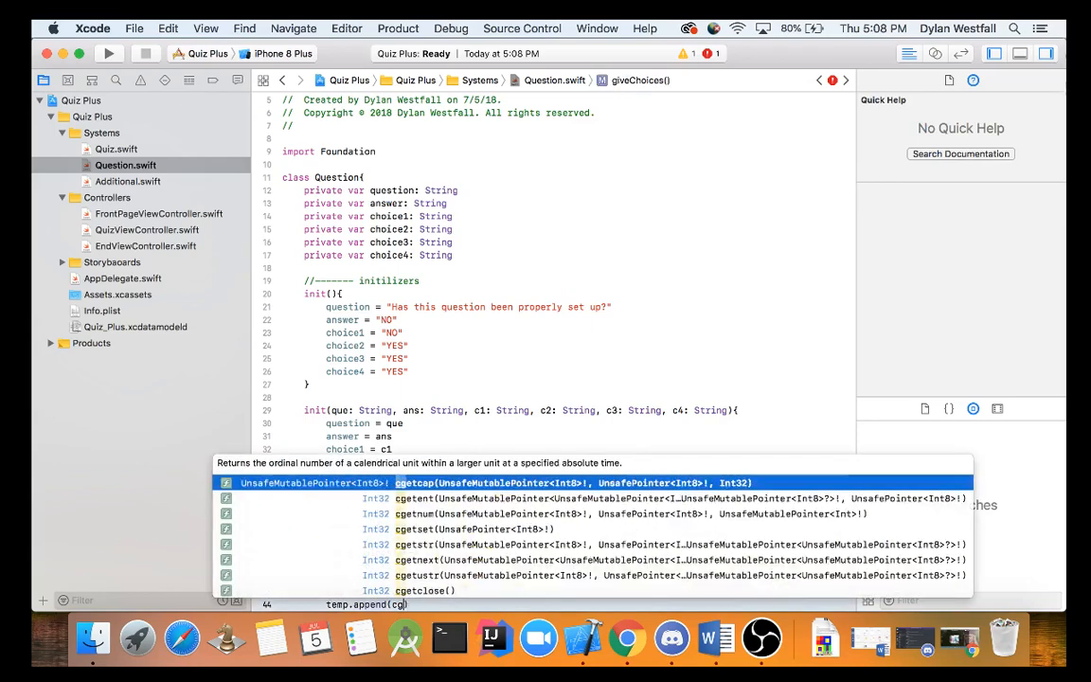
pyautogui.write('h')
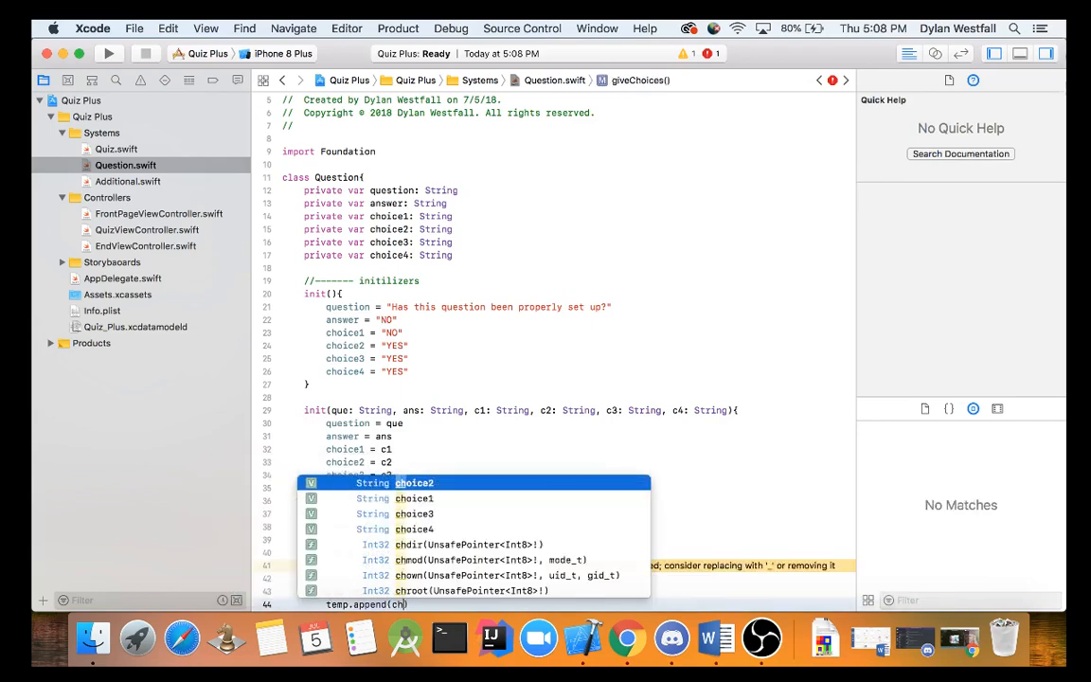
pyautogui.press('Down')
pyautogui.press('Down')
pyautogui.press('Return')
pyautogui.press('Return')
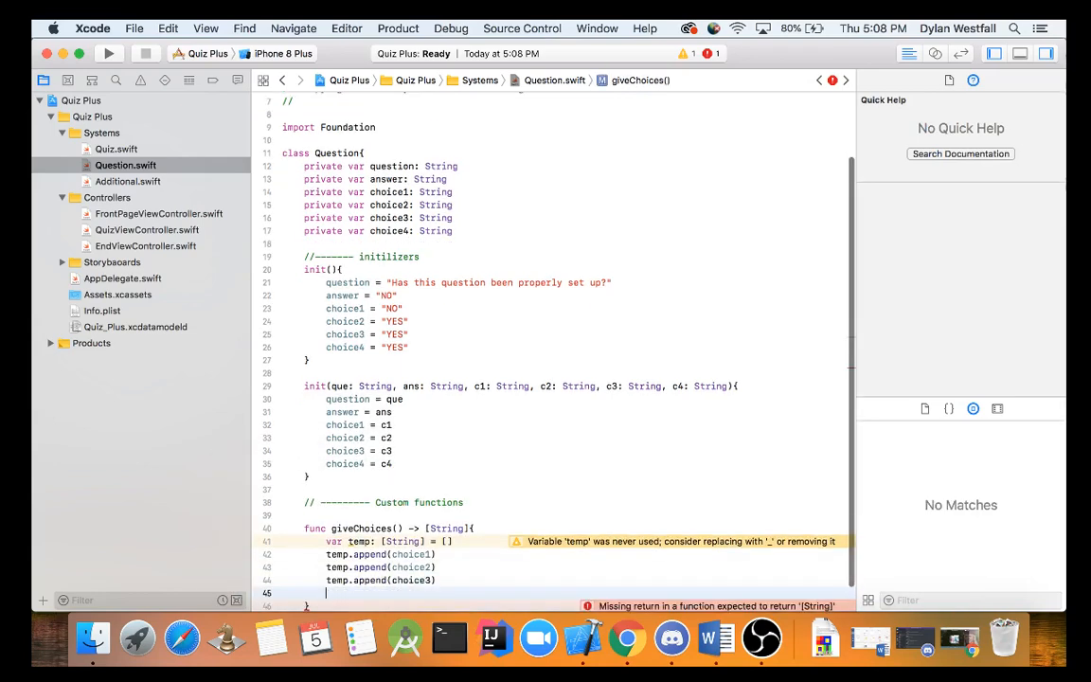
pyautogui.write('temp.ap')
pyautogui.press('Return')
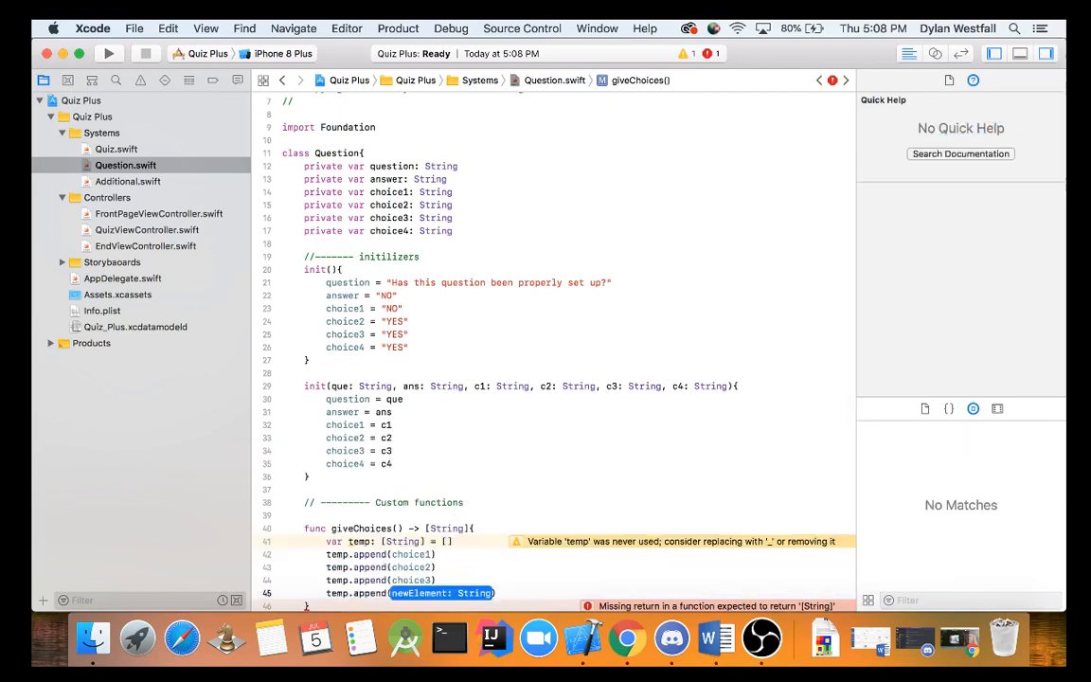
pyautogui.write('choi')
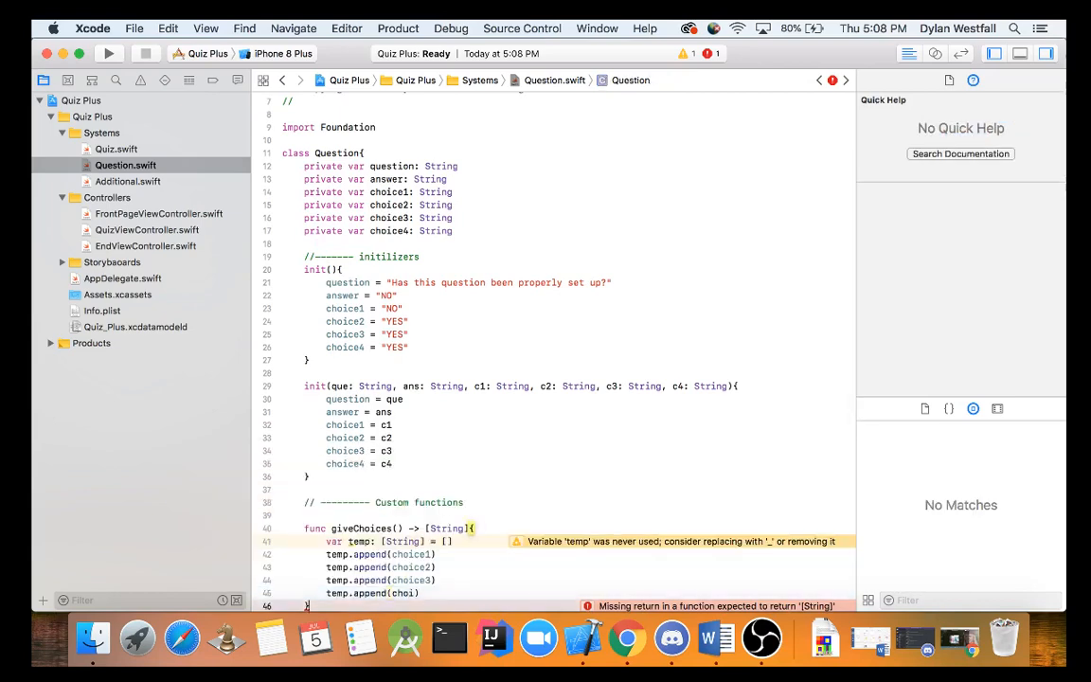
pyautogui.write('ce')
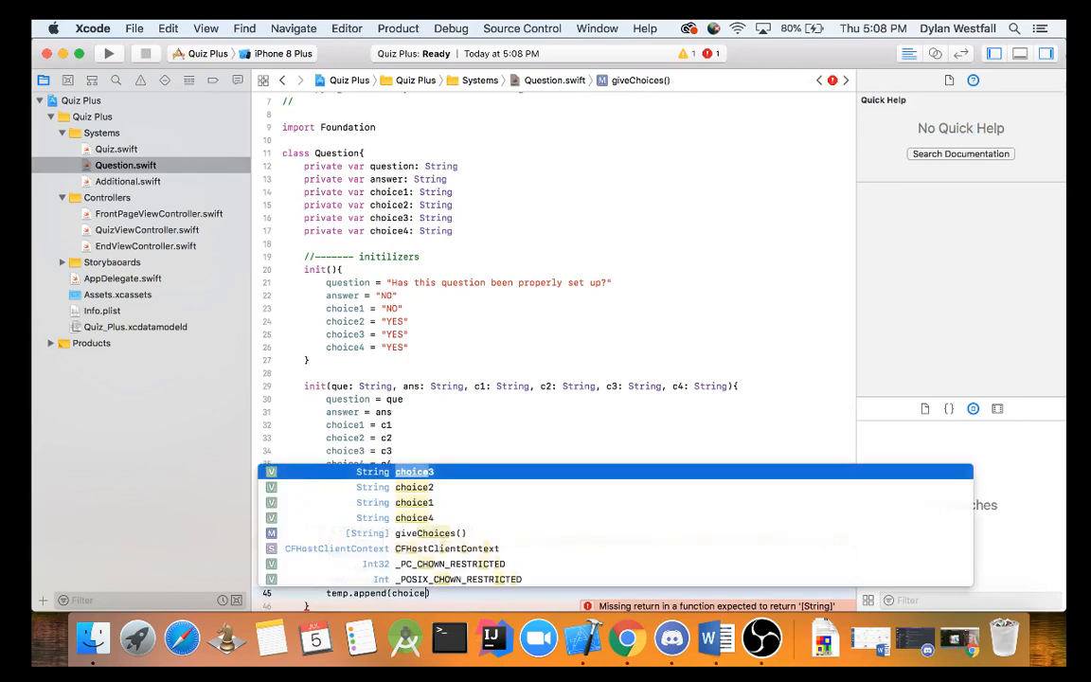
pyautogui.write('4')
pyautogui.press('Return')
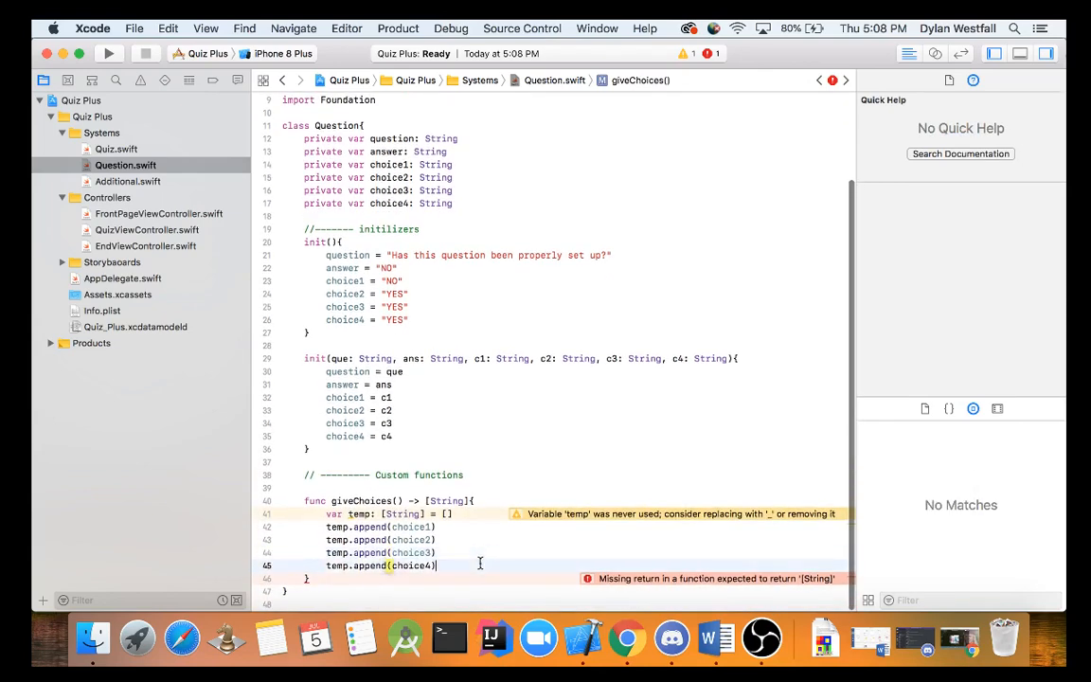
# Step: Add 'return temp' and remove the stray 'cho' from the empty array brackets
pyautogui.press('Return')
pyautogui.write('retu')
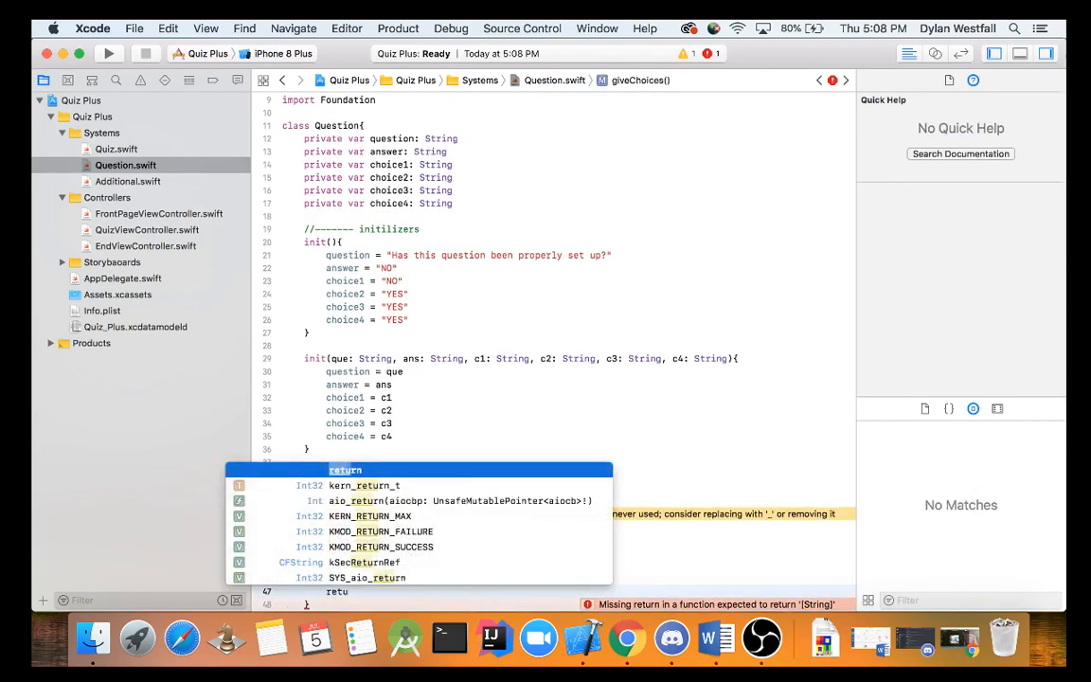
pyautogui.write('rn temp')
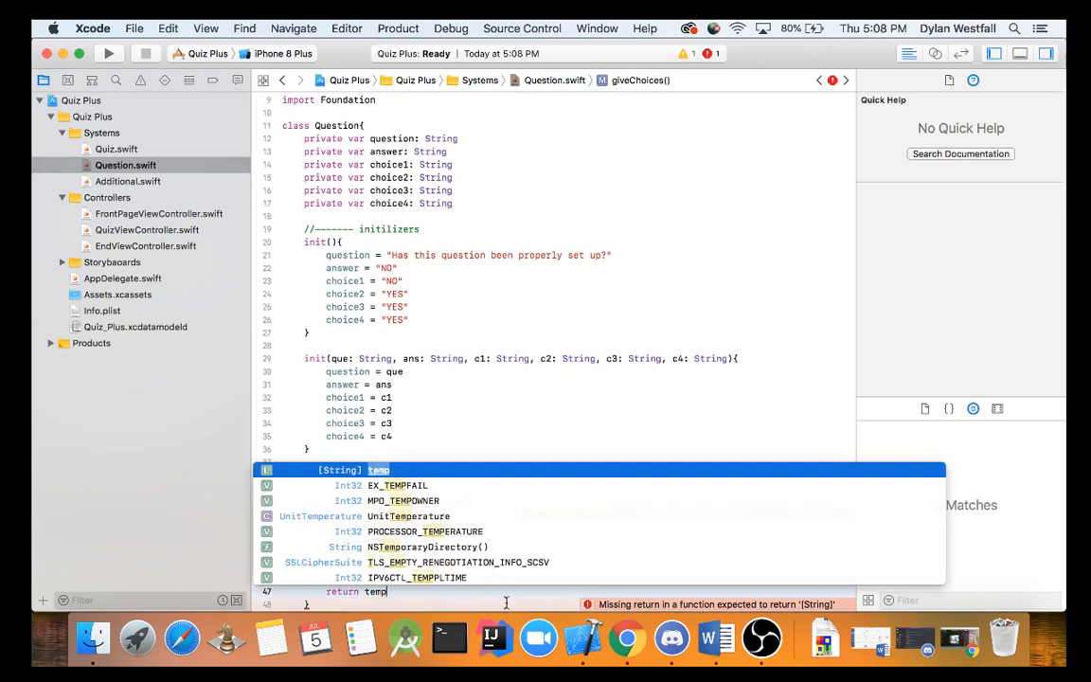
pyautogui.press('Return')
pyautogui.click(459, 577)
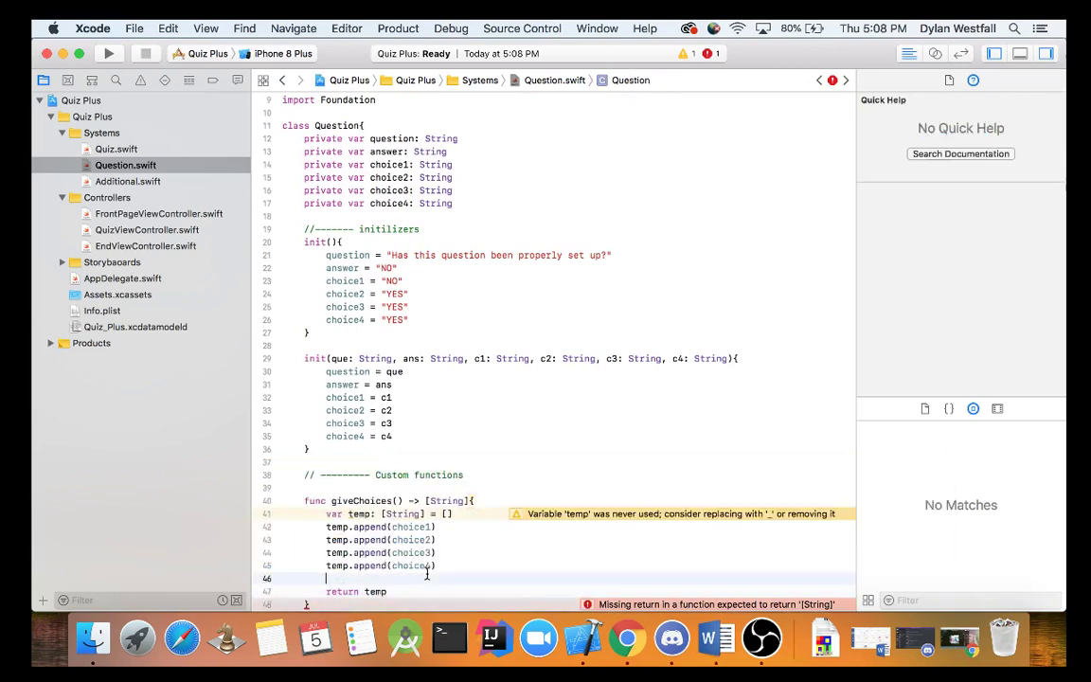
pyautogui.click(444, 513)
pyautogui.write('cho')
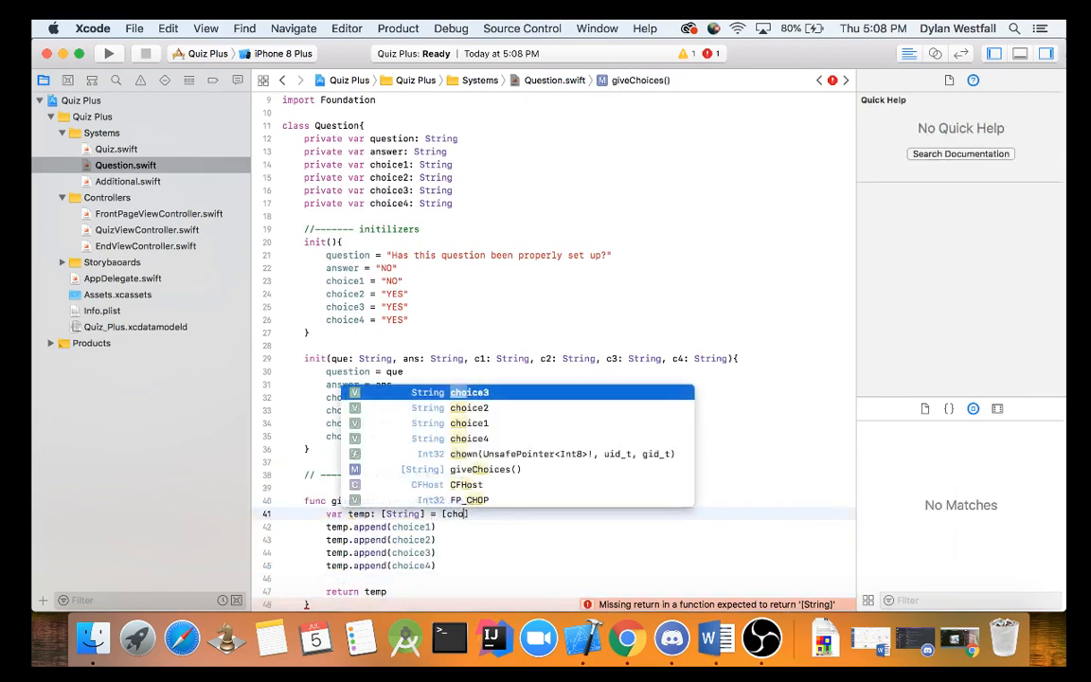
pyautogui.press('BackSpace')
pyautogui.press('BackSpace')
pyautogui.press('BackSpace')
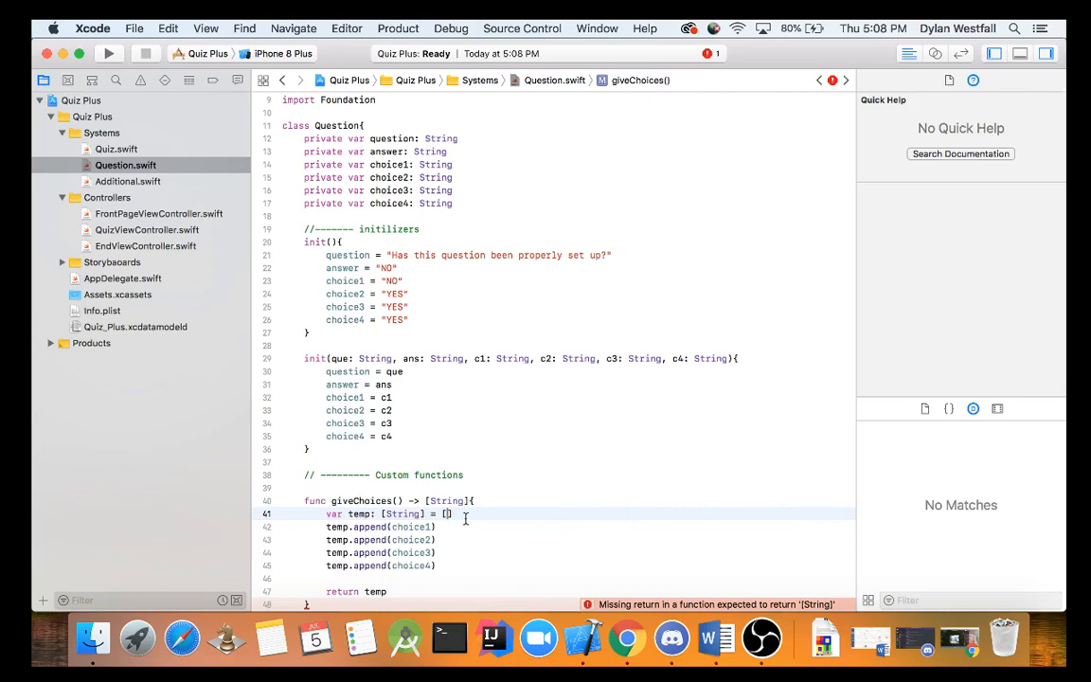
pyautogui.scroll(-2, 474, 512)
# Step: Inspect the append calls' documentation and move to a new line below giveChoices()
pyautogui.click(357, 514)
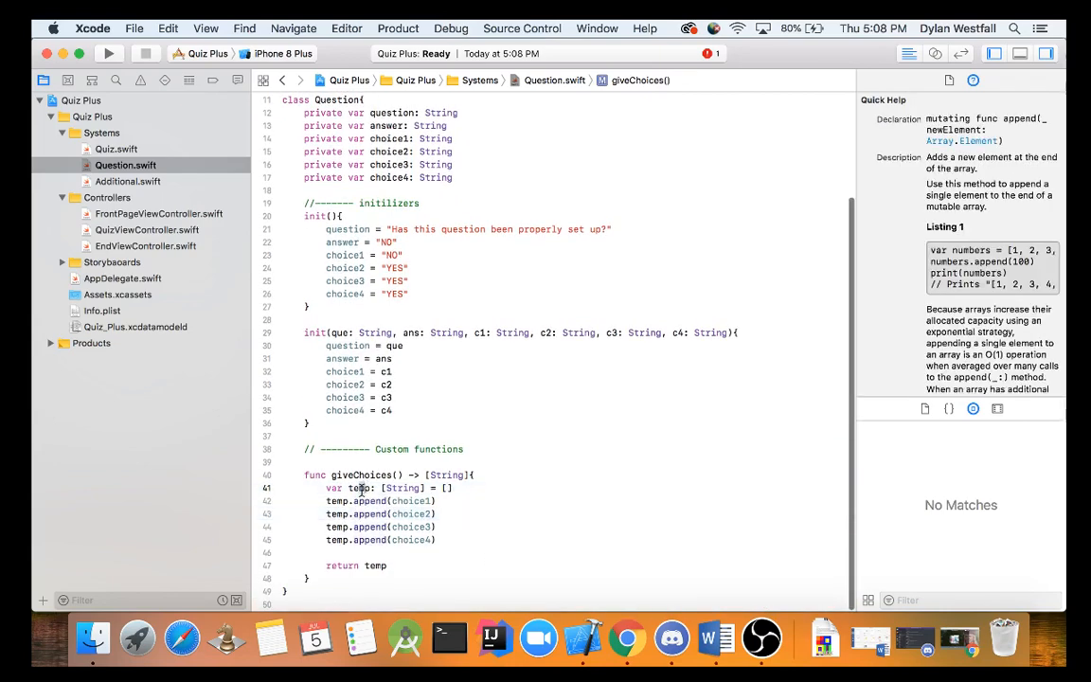
pyautogui.click(357, 488)
pyautogui.click(364, 513)
pyautogui.click(372, 539)
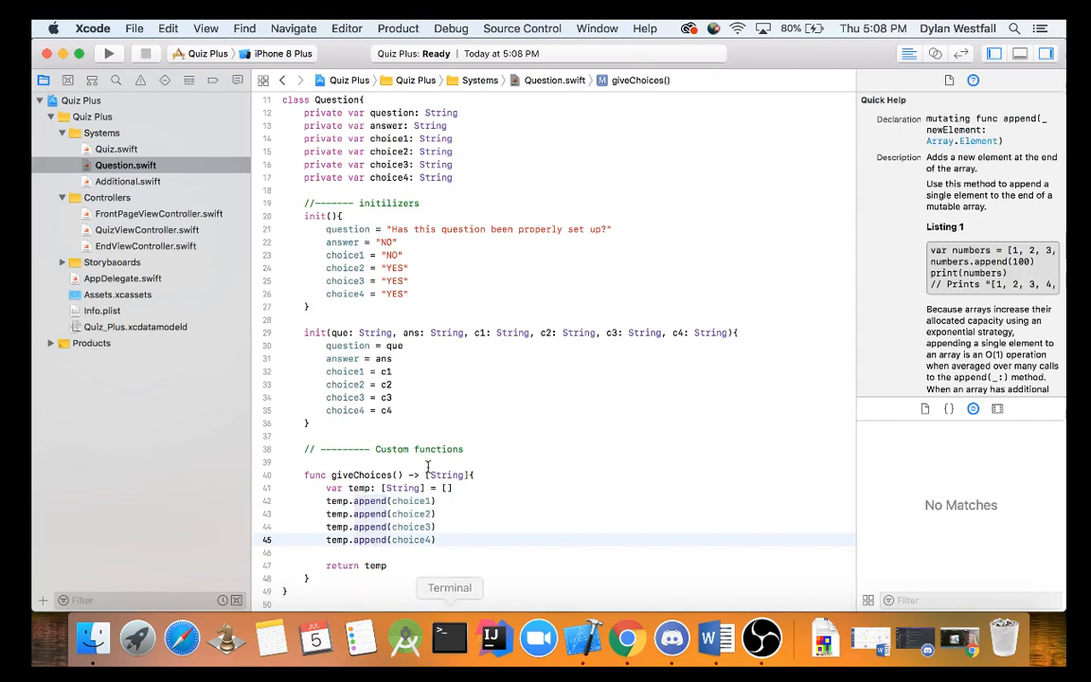
pyautogui.click(389, 578)
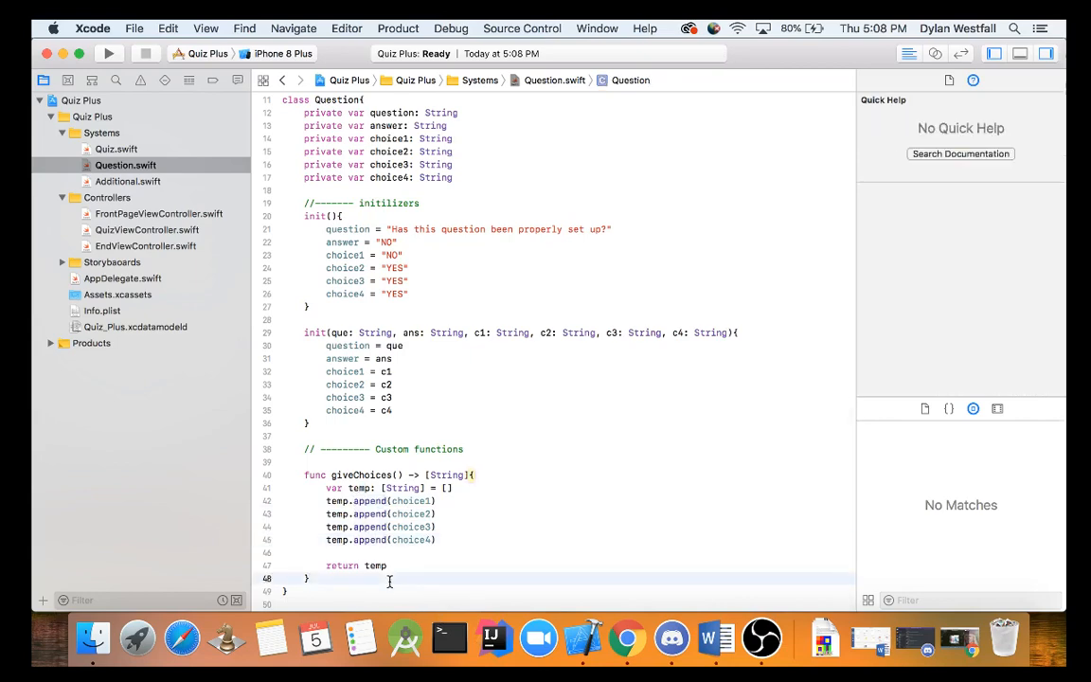
pyautogui.click(390, 604)
pyautogui.scroll(-2, 405, 512)
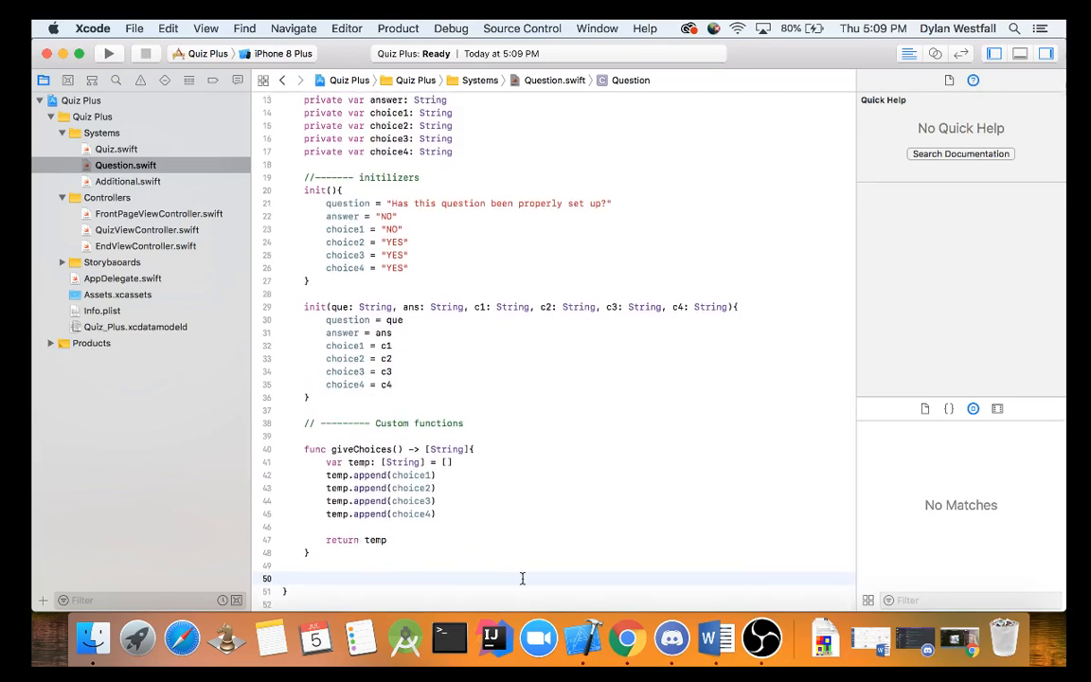
pyautogui.write('func ')
pyautogui.write('checkAnswer')
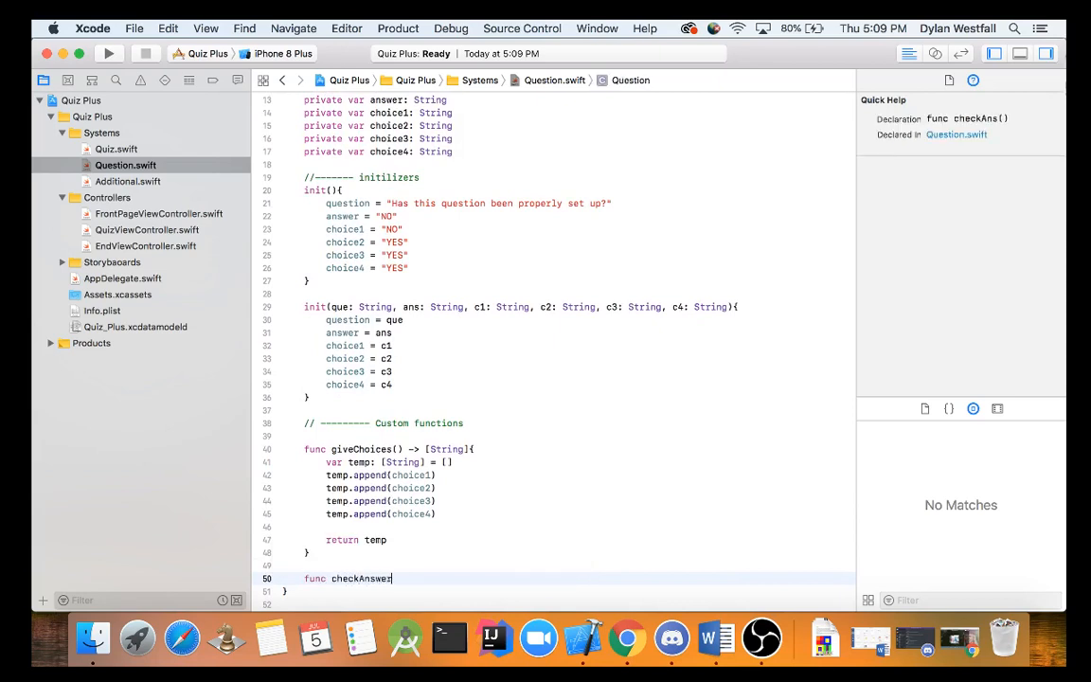
pyautogui.write('()')
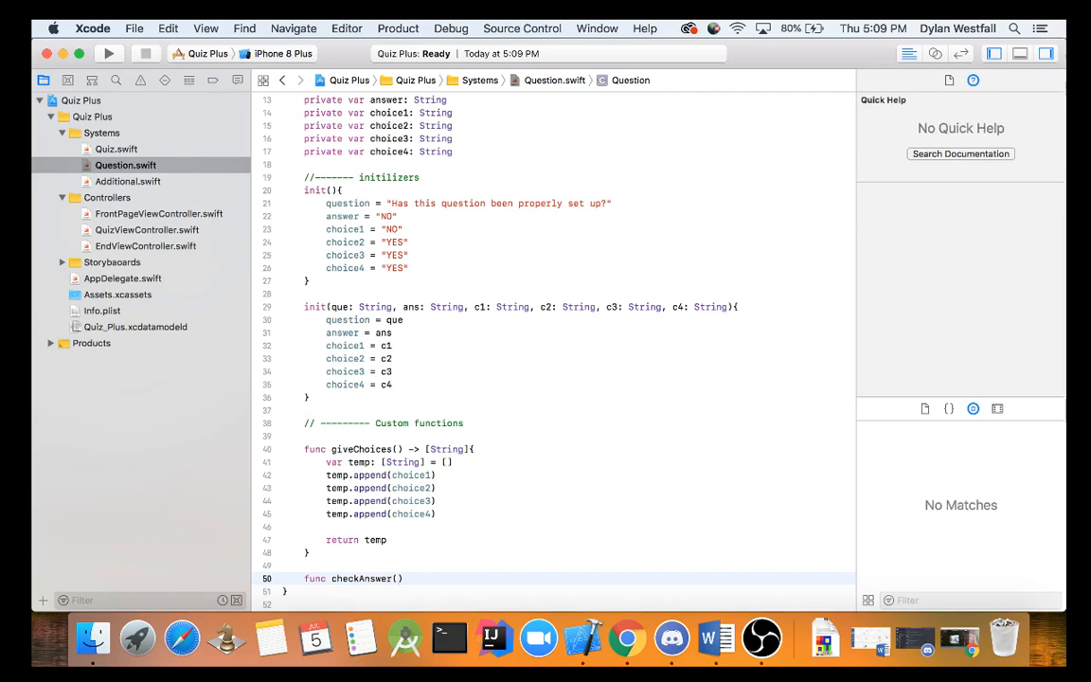
pyautogui.write('input:')
pyautogui.write(' String')
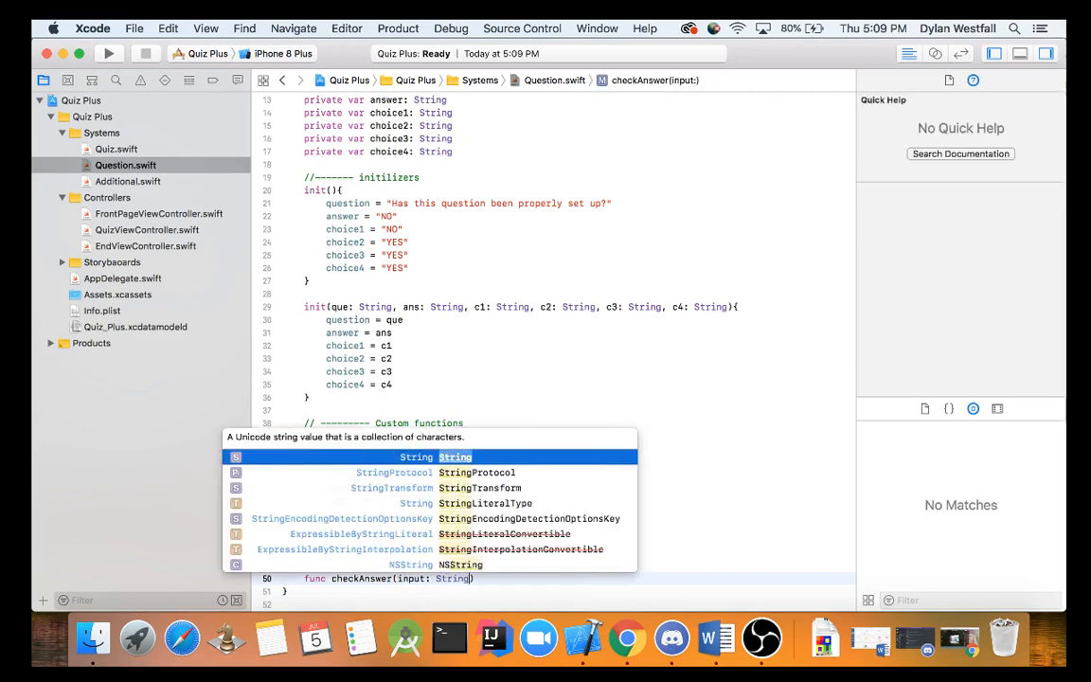
# Step: Declare 'func checkAnswer(input: String) -> Bool' and open its body
pyautogui.press('Tab')
pyautogui.press('Right')
pyautogui.write('-')
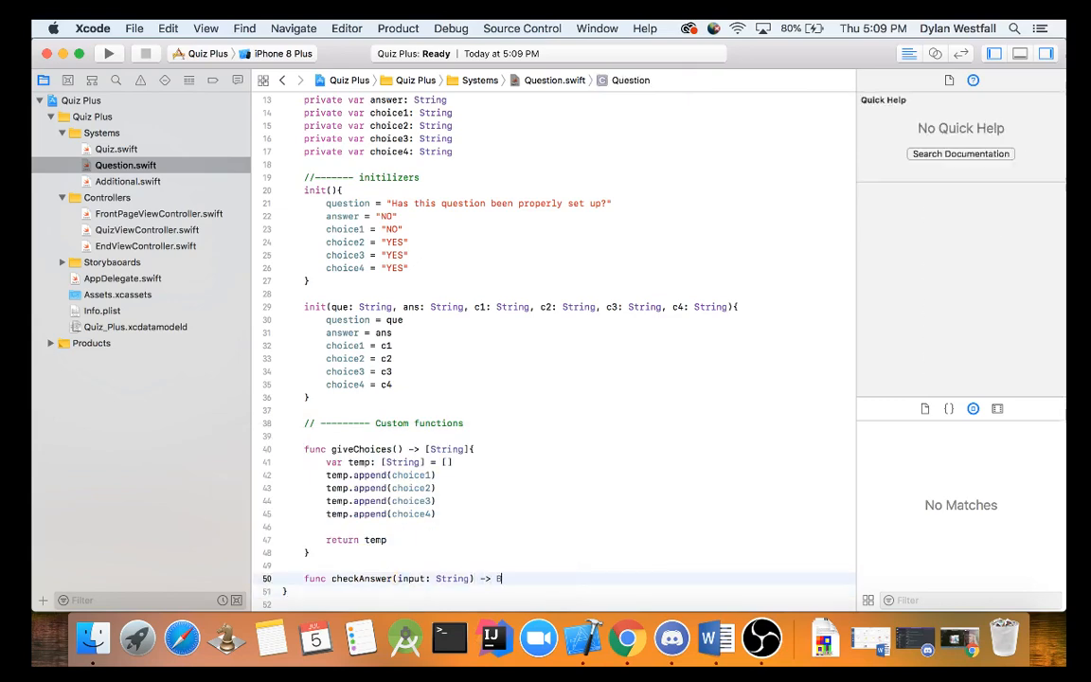
pyautogui.write('ool')
pyautogui.press('Tab')
pyautogui.click(585, 591)
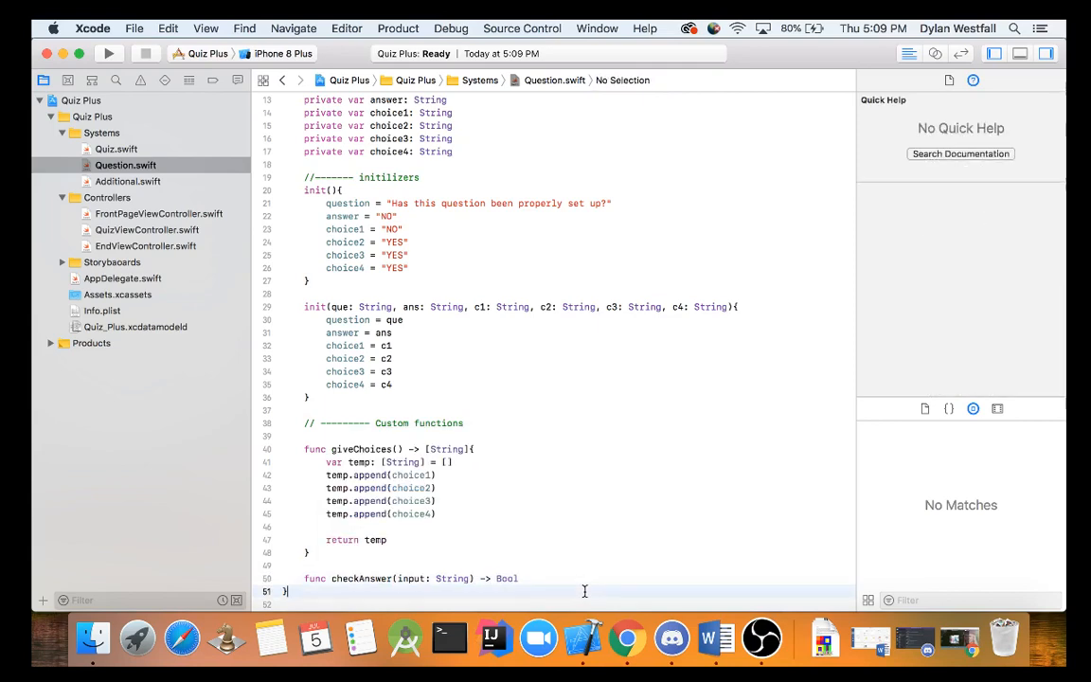
pyautogui.write('{')
pyautogui.press('Return')
pyautogui.write('if')
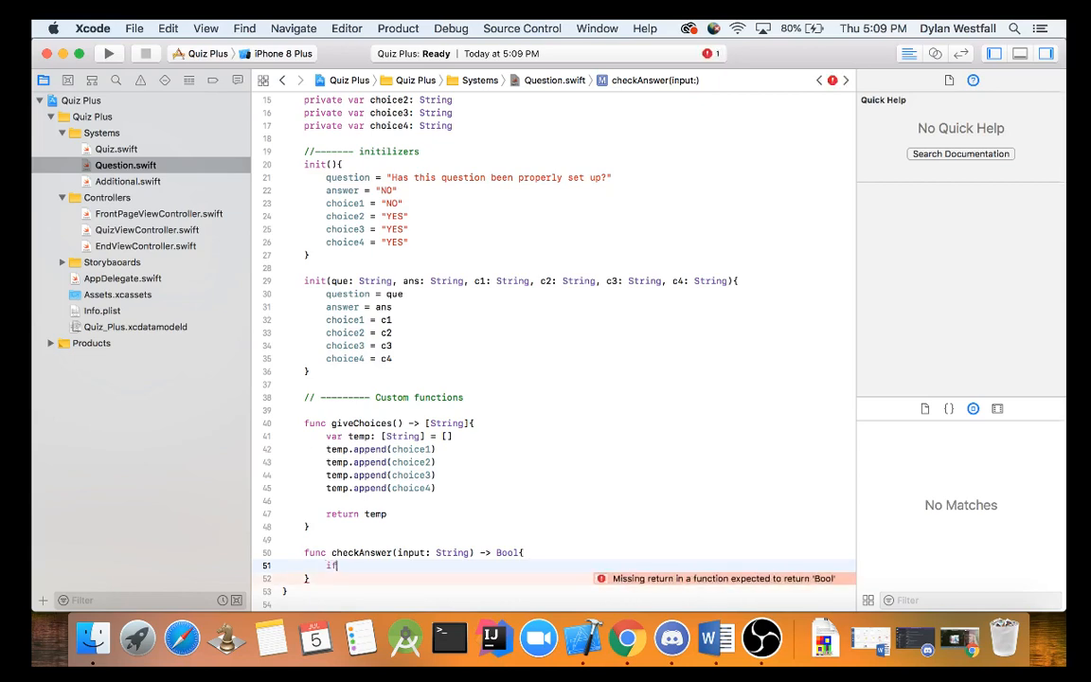
pyautogui.write('(')
pyautogui.write('input == ')
pyautogui.write('answer)')
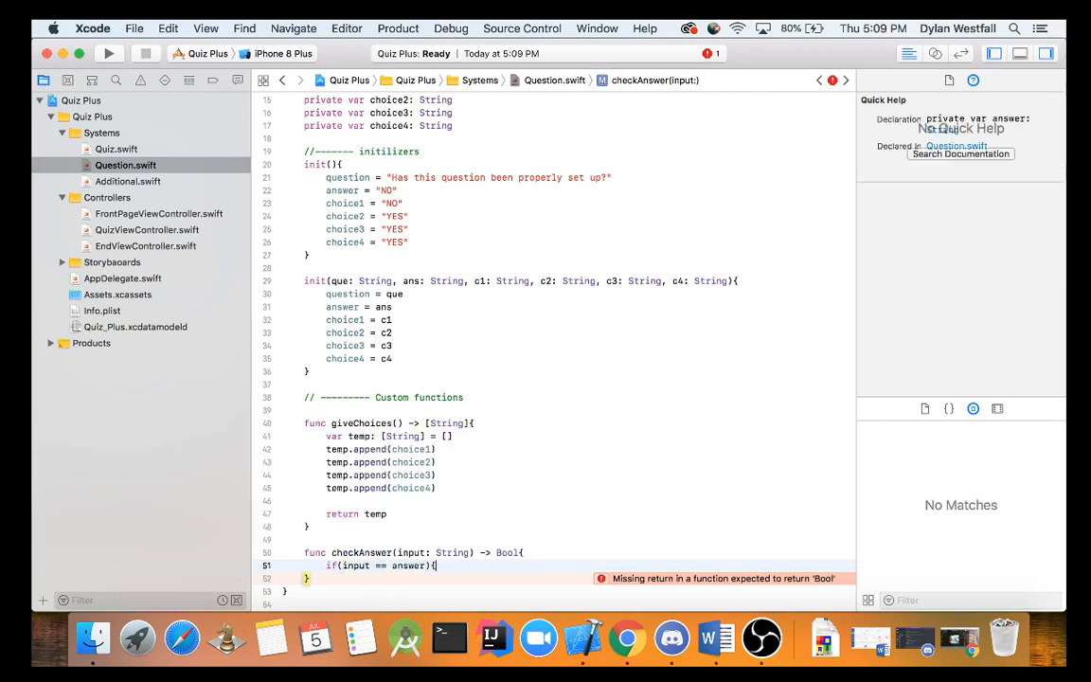
pyautogui.write('{')
# Step: Write if(input == answer){ return true }else{ return false } inside checkAnswer
pyautogui.press('Return')
pyautogui.press('Return')
pyautogui.press('Up')
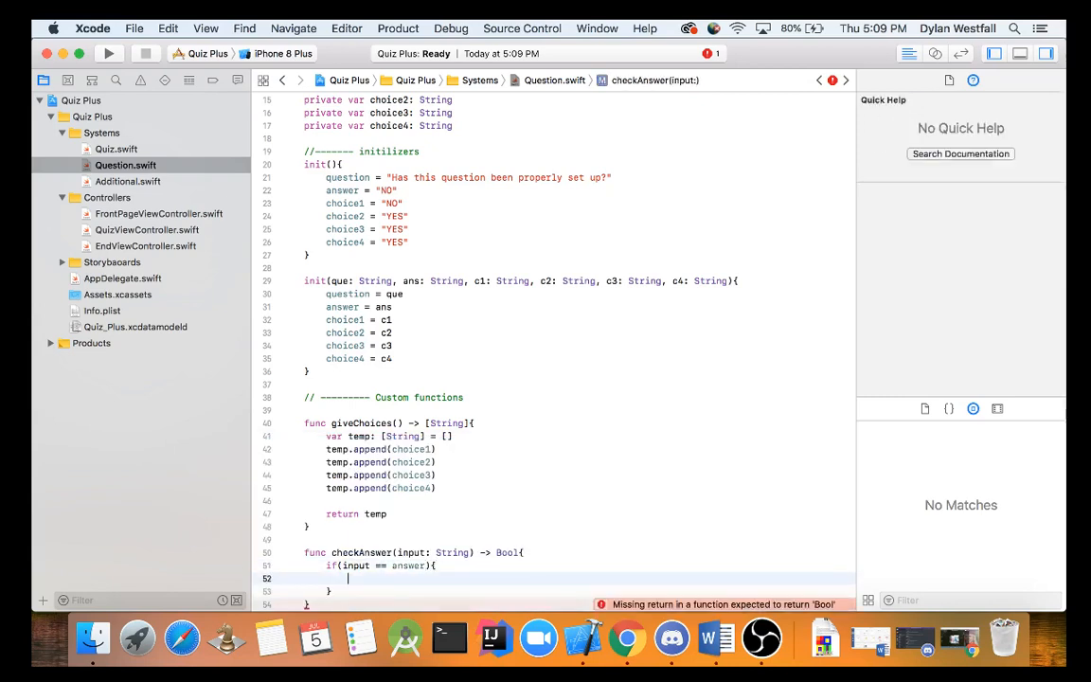
pyautogui.write('return ')
pyautogui.write('true')
pyautogui.press('Down')
pyautogui.write('else')
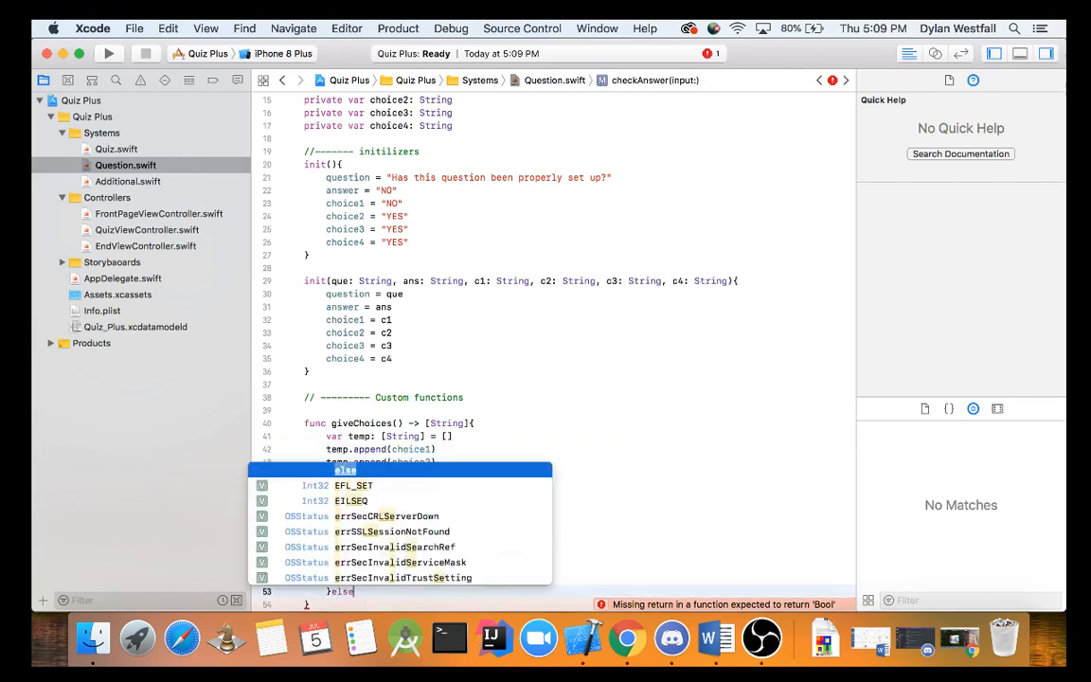
pyautogui.write('{')
pyautogui.press('Return')
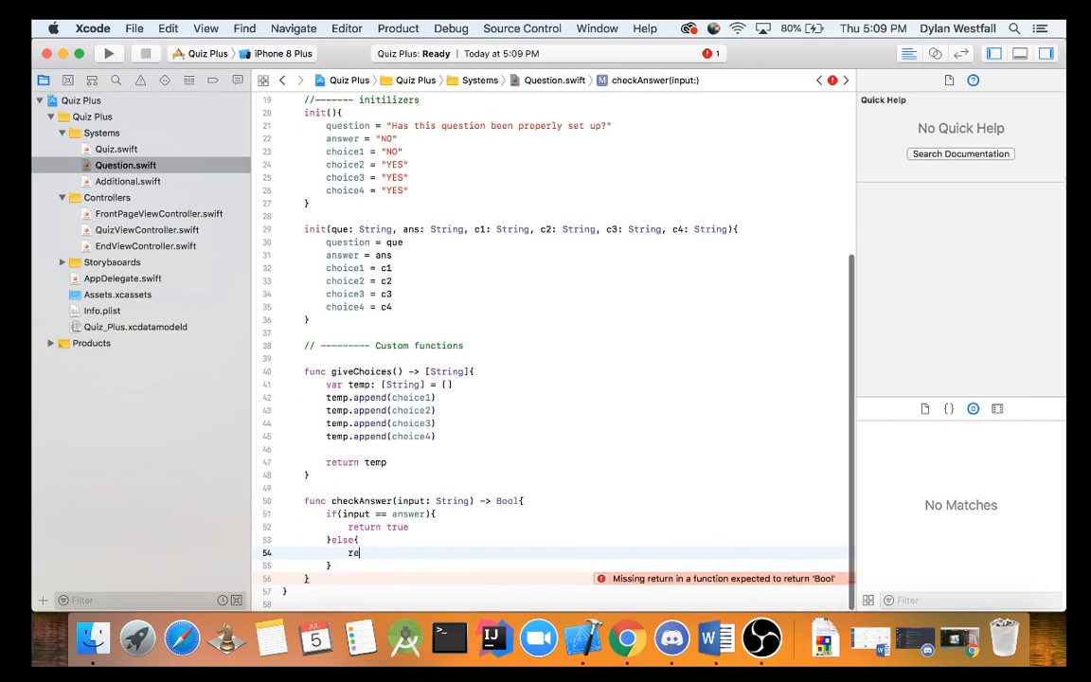
pyautogui.write('return false')
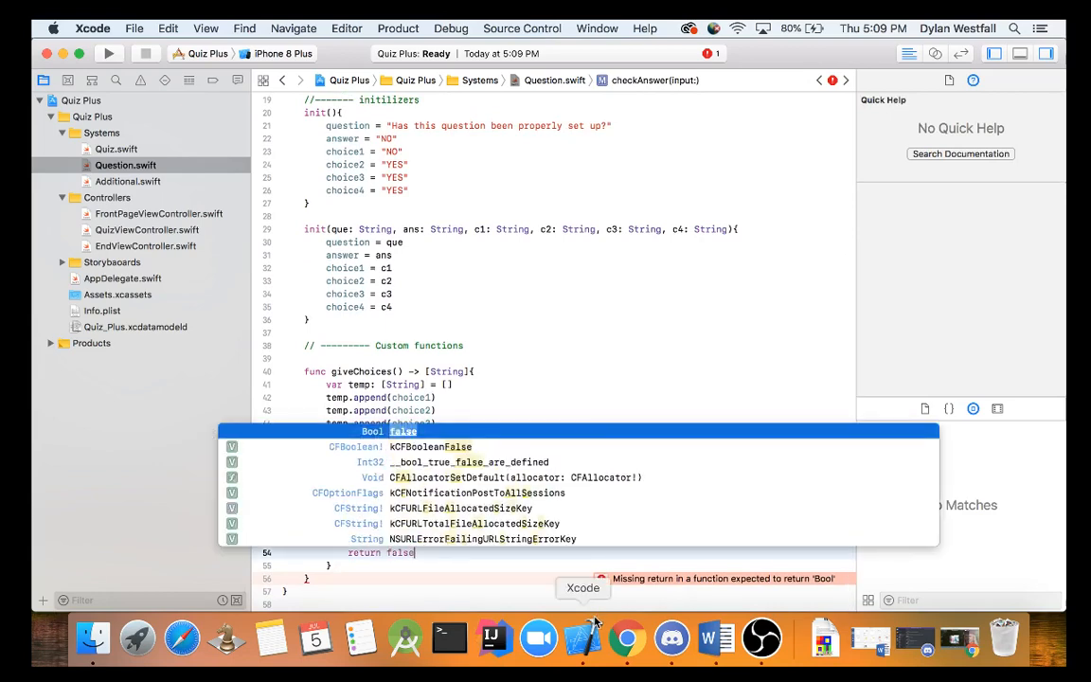
pyautogui.press('Escape')
pyautogui.scroll(-1, 473, 378)
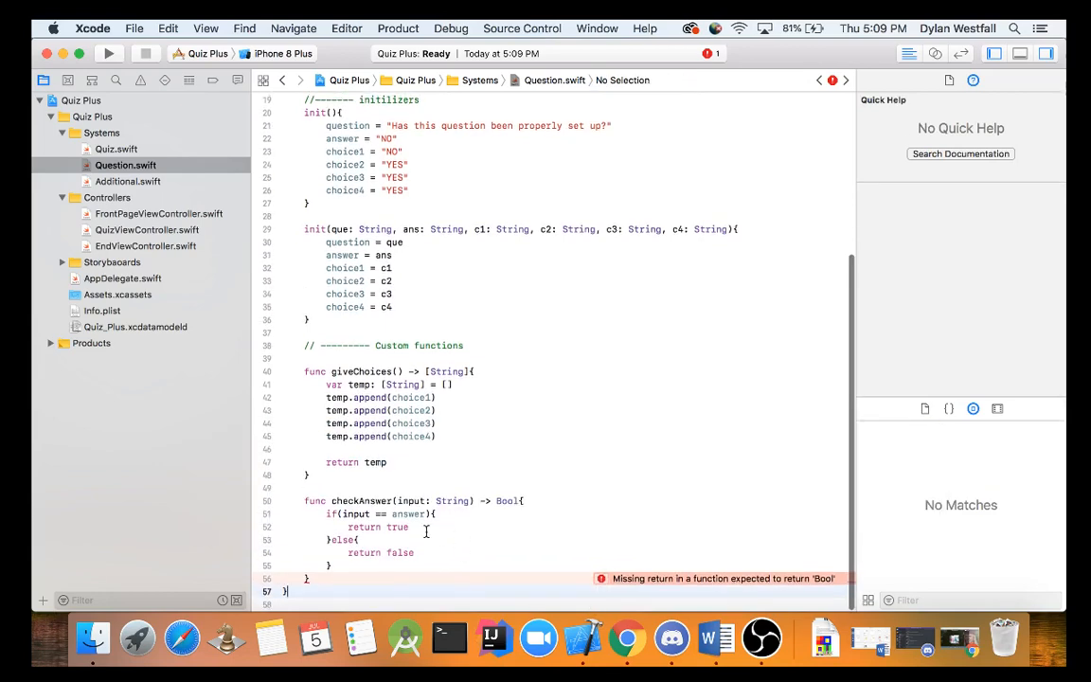
pyautogui.scroll(2, 376, 463)
pyautogui.scroll(5, 369, 360)
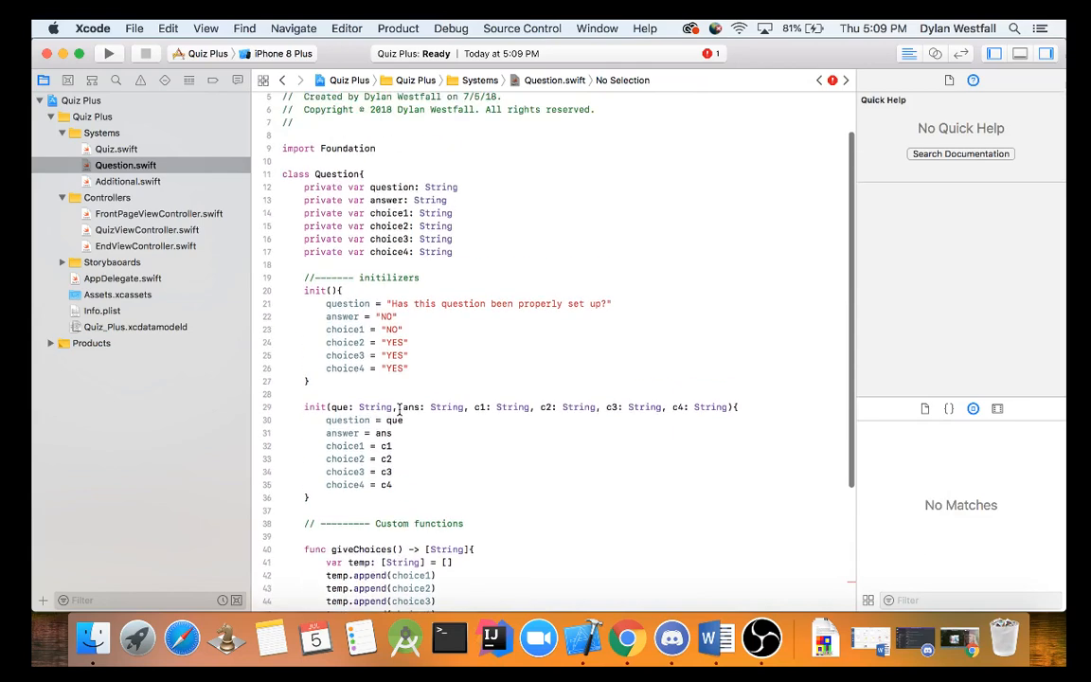
pyautogui.click(369, 328)
pyautogui.scroll(-3, 369, 328)
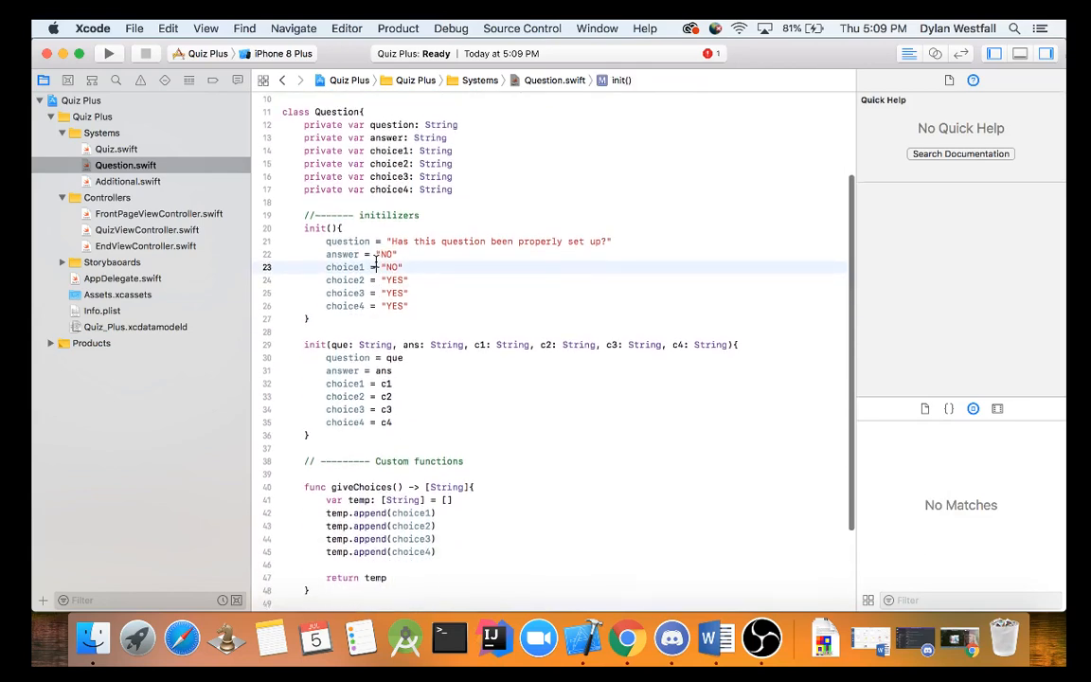
pyautogui.scroll(-5, 373, 266)
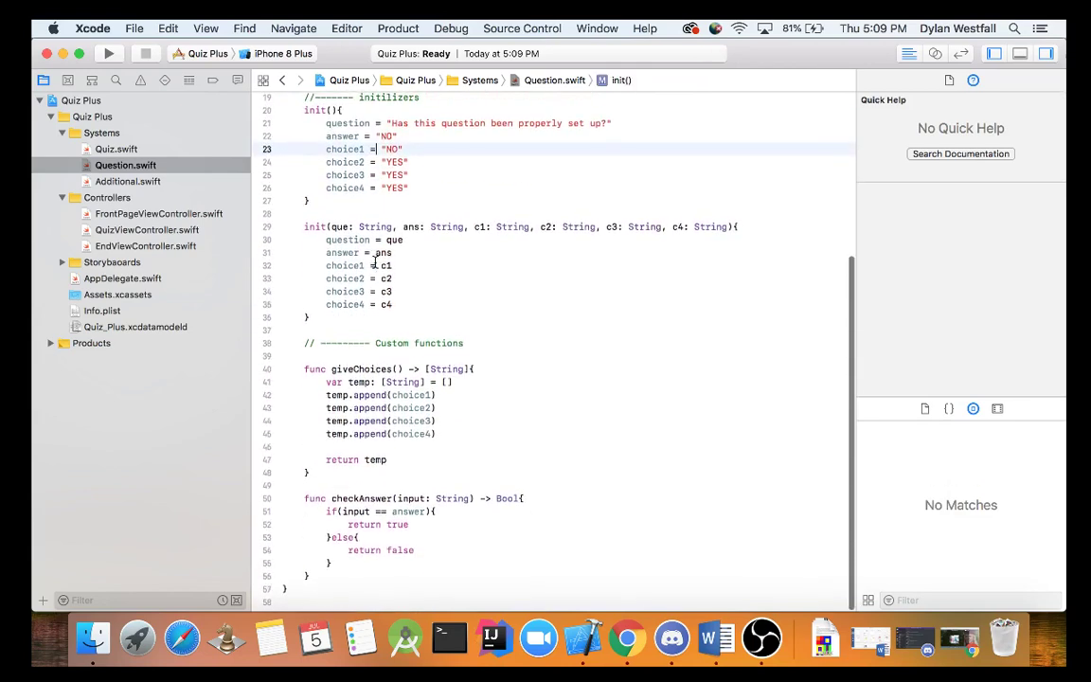
pyautogui.click(385, 513)
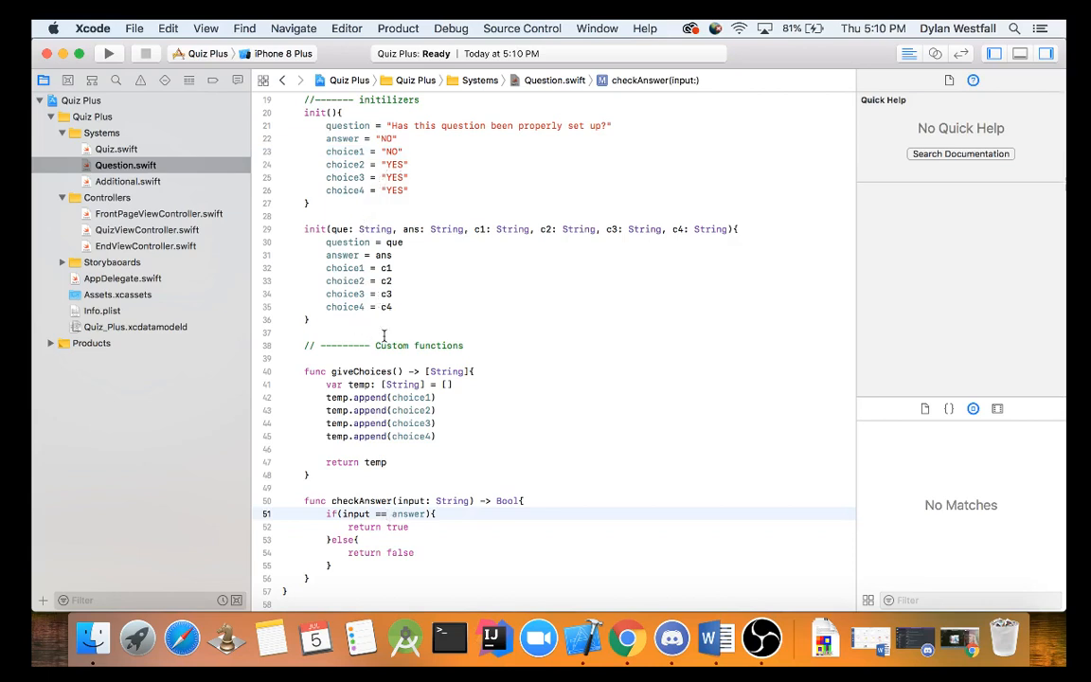
pyautogui.click(376, 242)
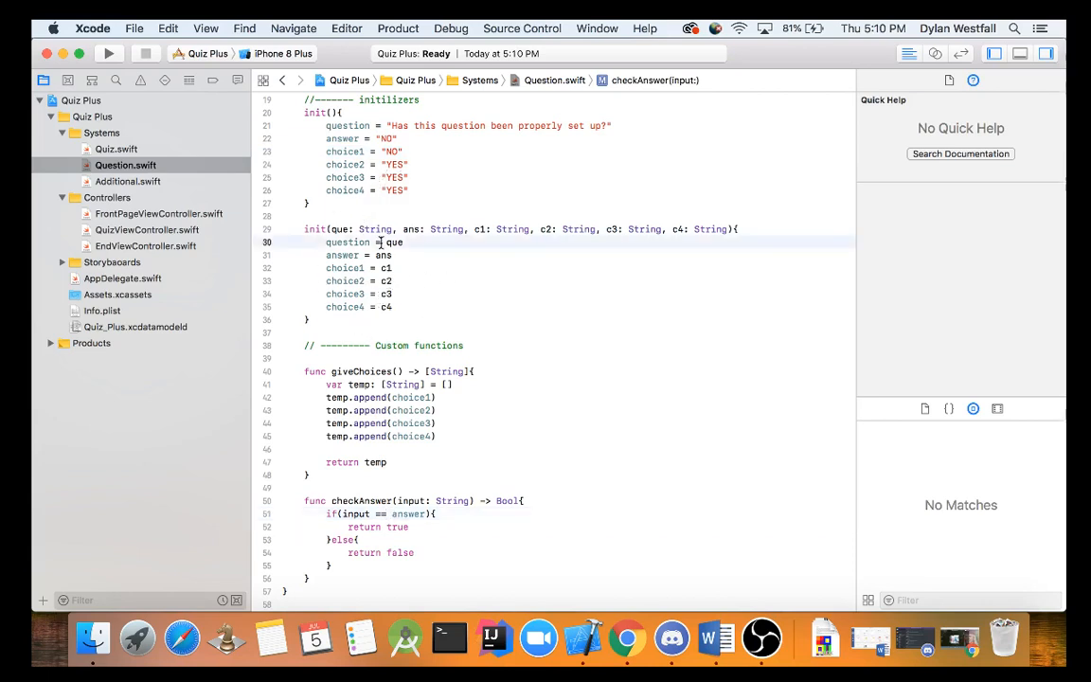
pyautogui.click(394, 241)
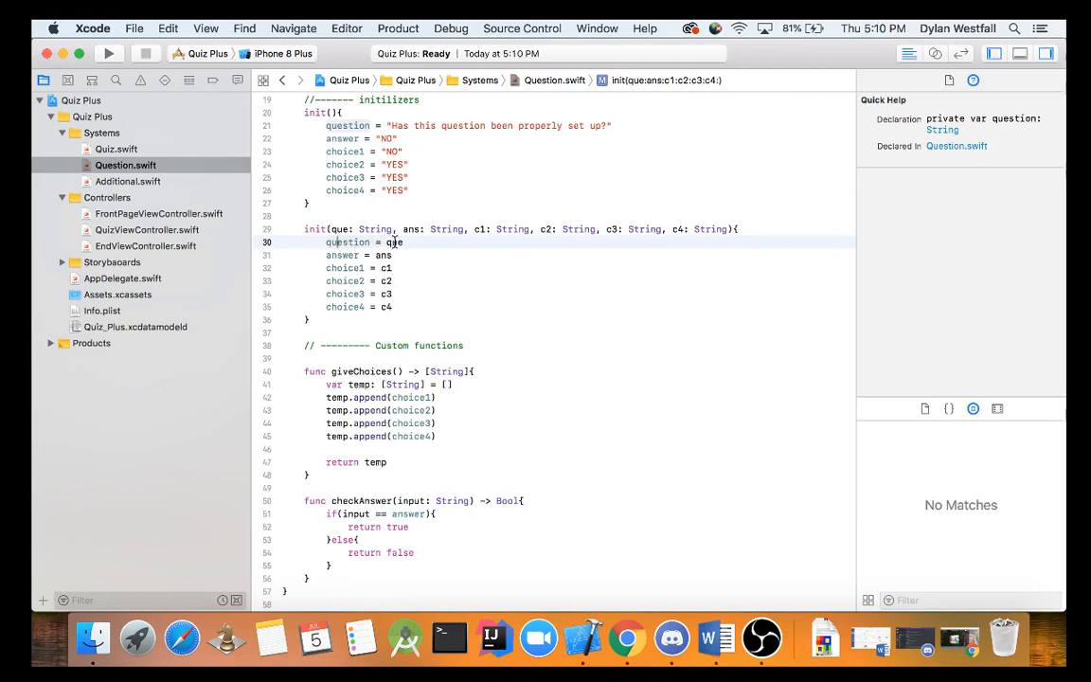
pyautogui.click(409, 526)
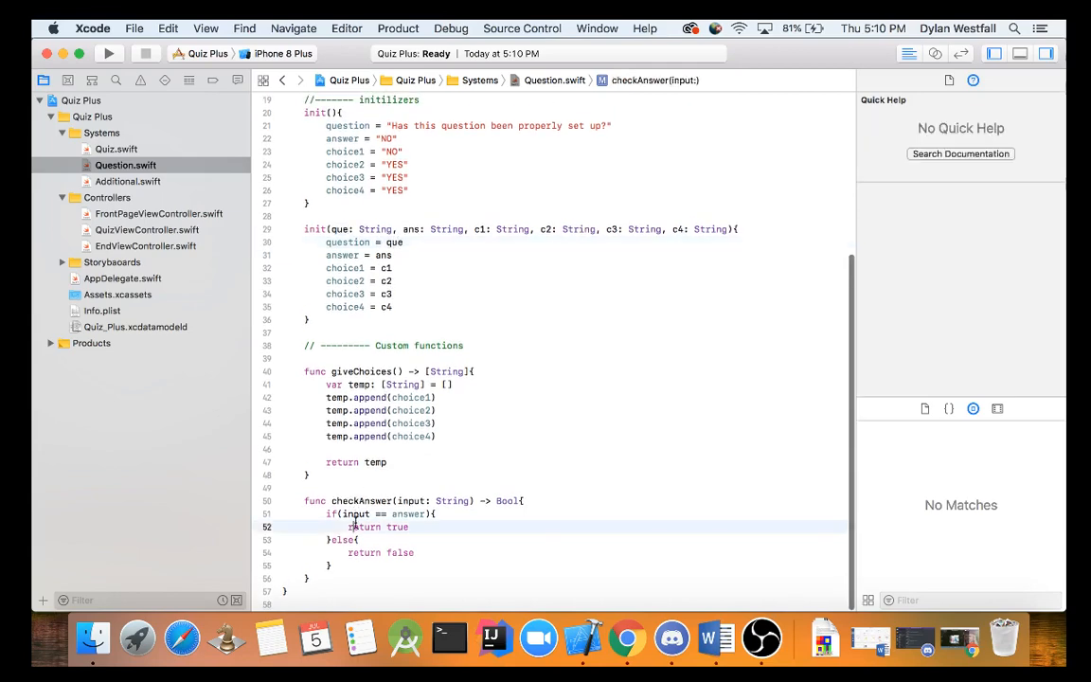
pyautogui.click(351, 513)
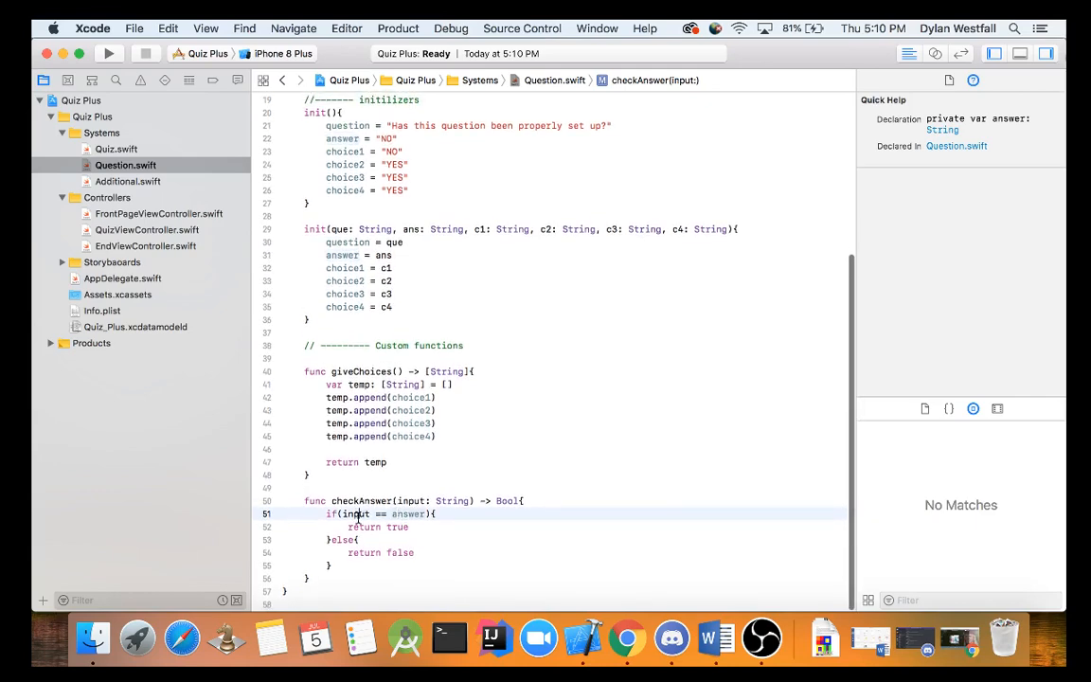
pyautogui.click(352, 513)
pyautogui.click(396, 514)
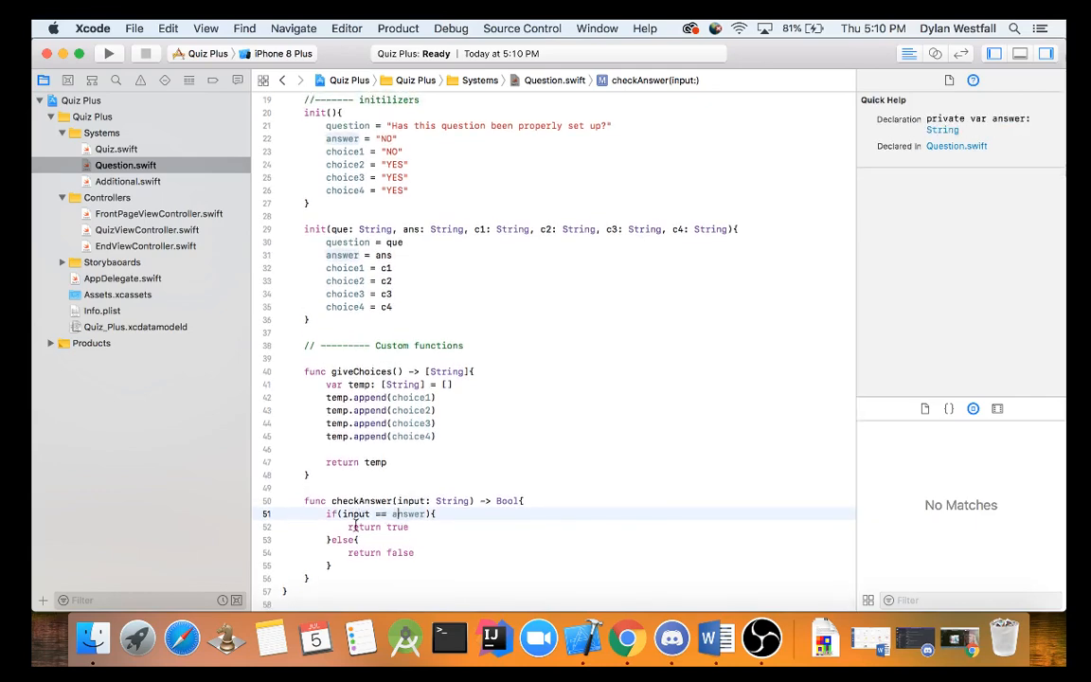
pyautogui.click(369, 564)
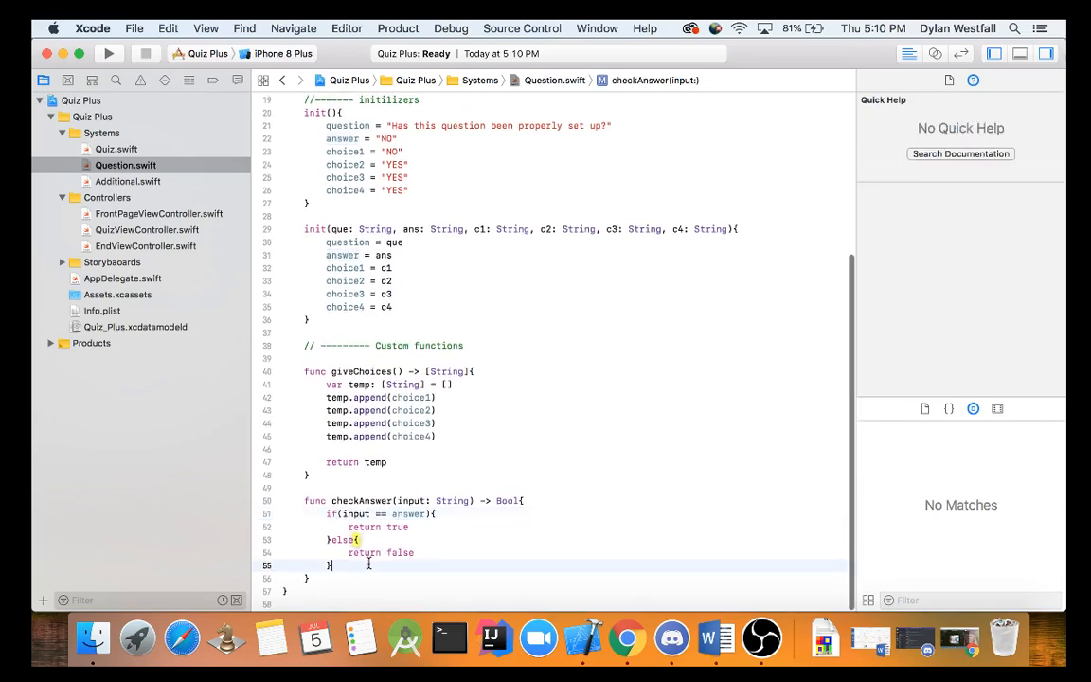
pyautogui.press('Return')
pyautogui.press('Return')
pyautogui.write('r')
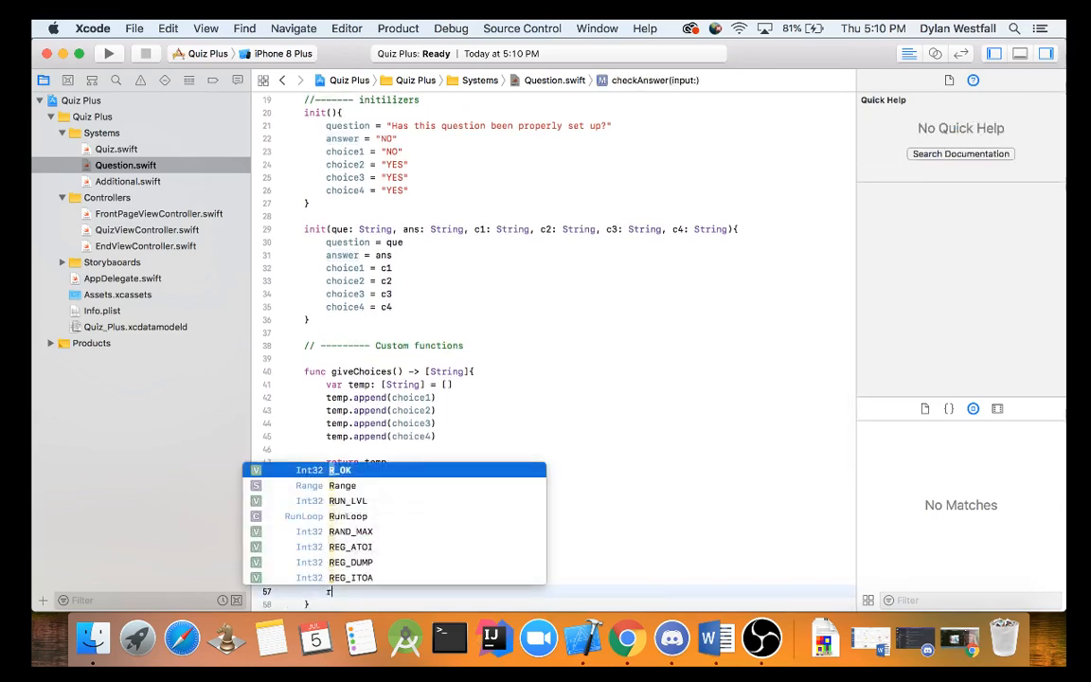
pyautogui.write('eturn')
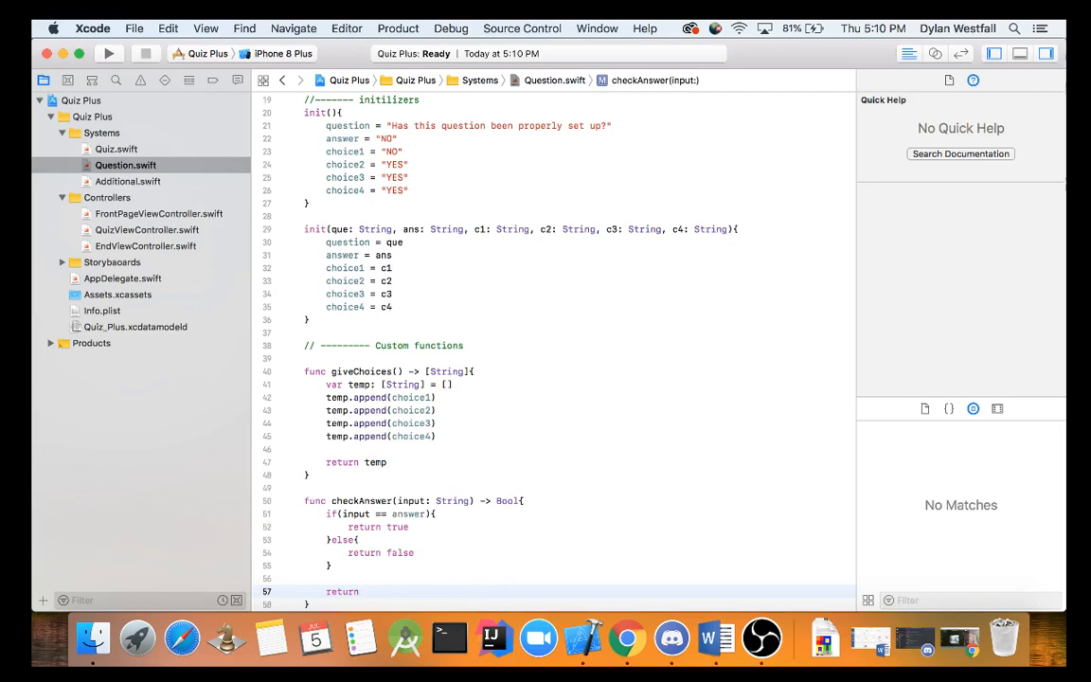
pyautogui.write(')')
pyautogui.write('put')
pyautogui.write('answer')
pyautogui.press('Return')
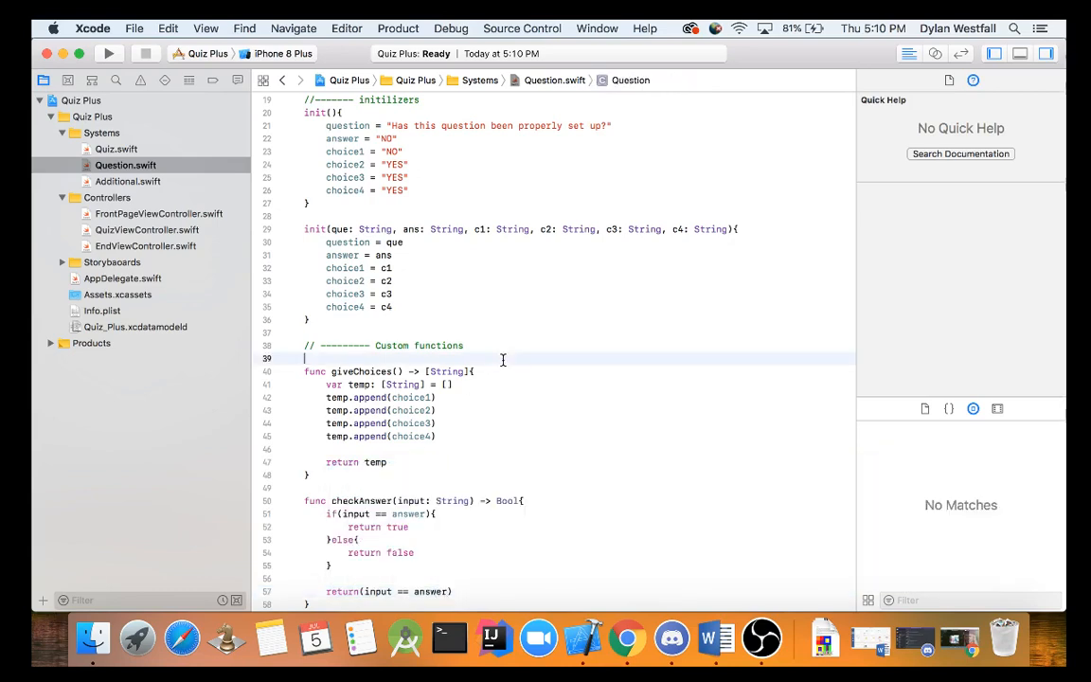
pyautogui.click(427, 537)
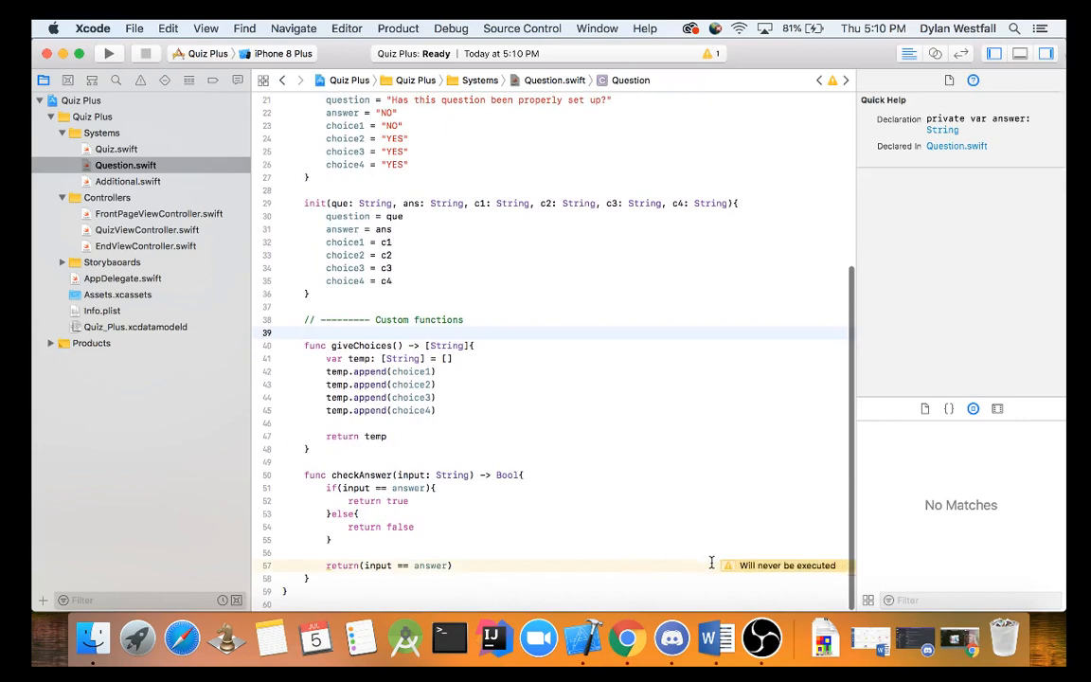
pyautogui.click(383, 500)
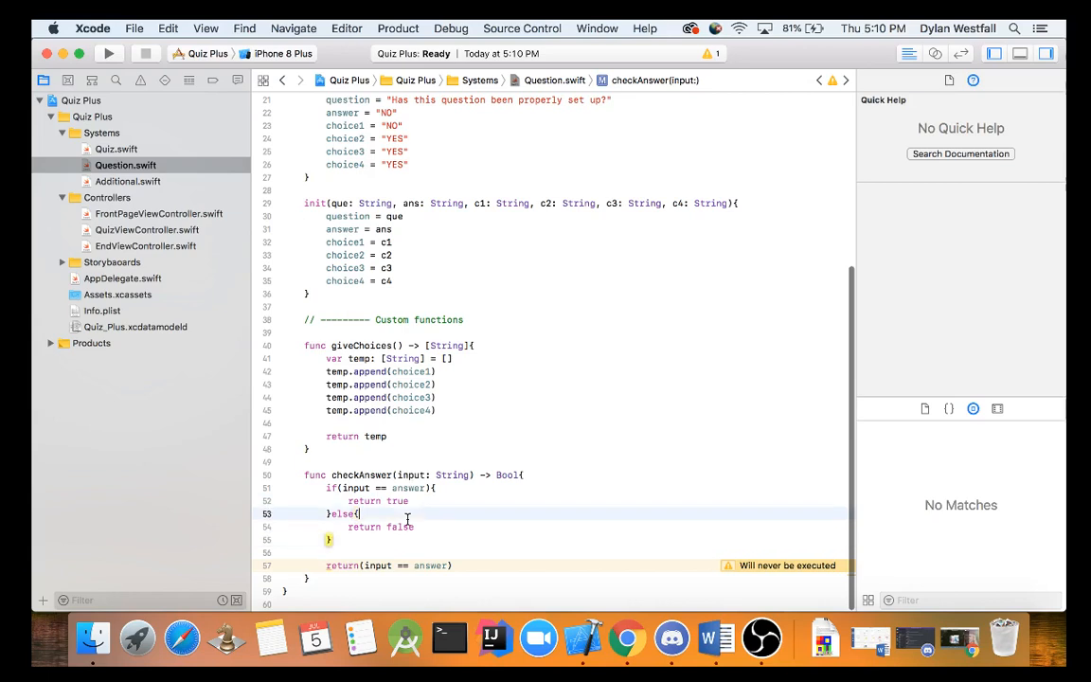
pyautogui.click(420, 552)
pyautogui.click(374, 565)
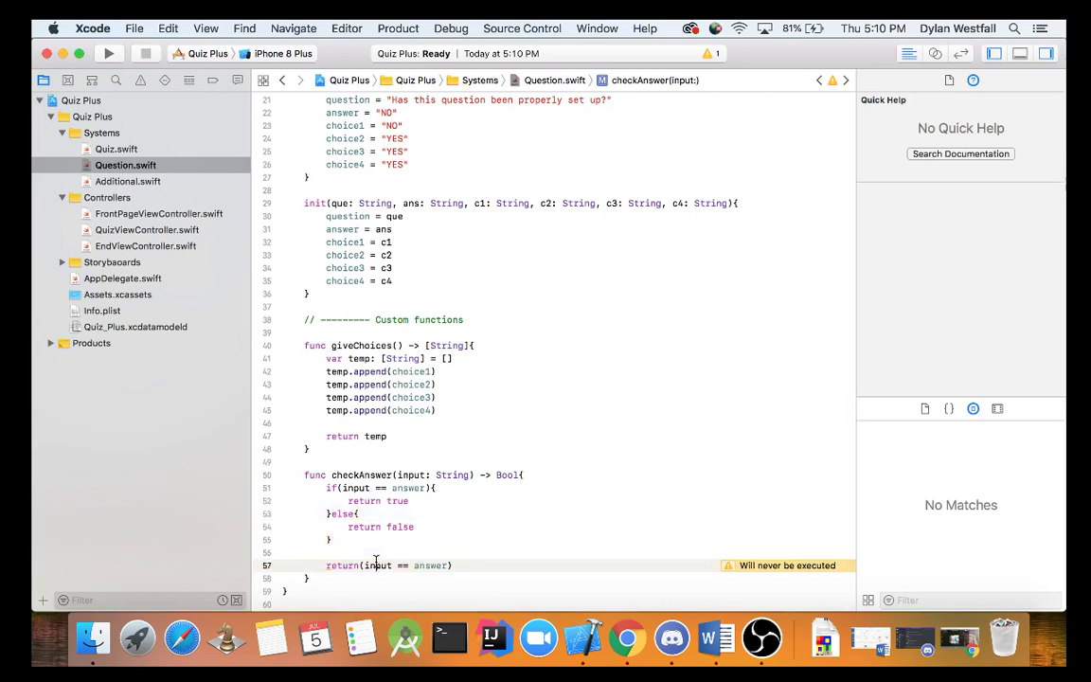
pyautogui.click(354, 488)
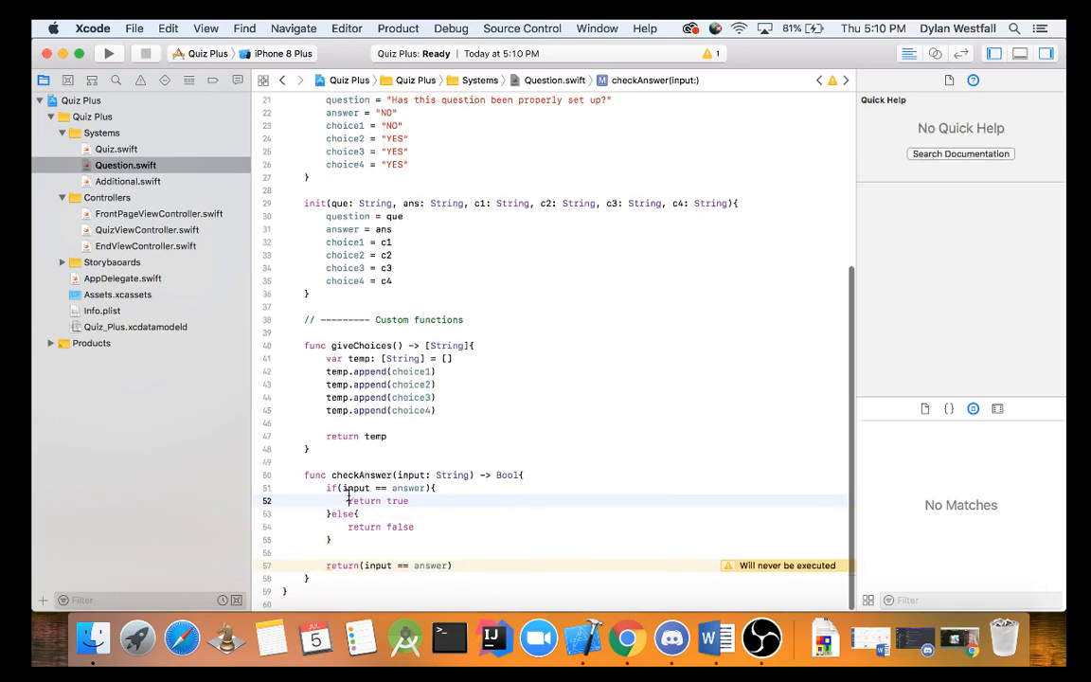
pyautogui.click(348, 500)
pyautogui.moveTo(452, 565); pyautogui.dragTo(323, 565)
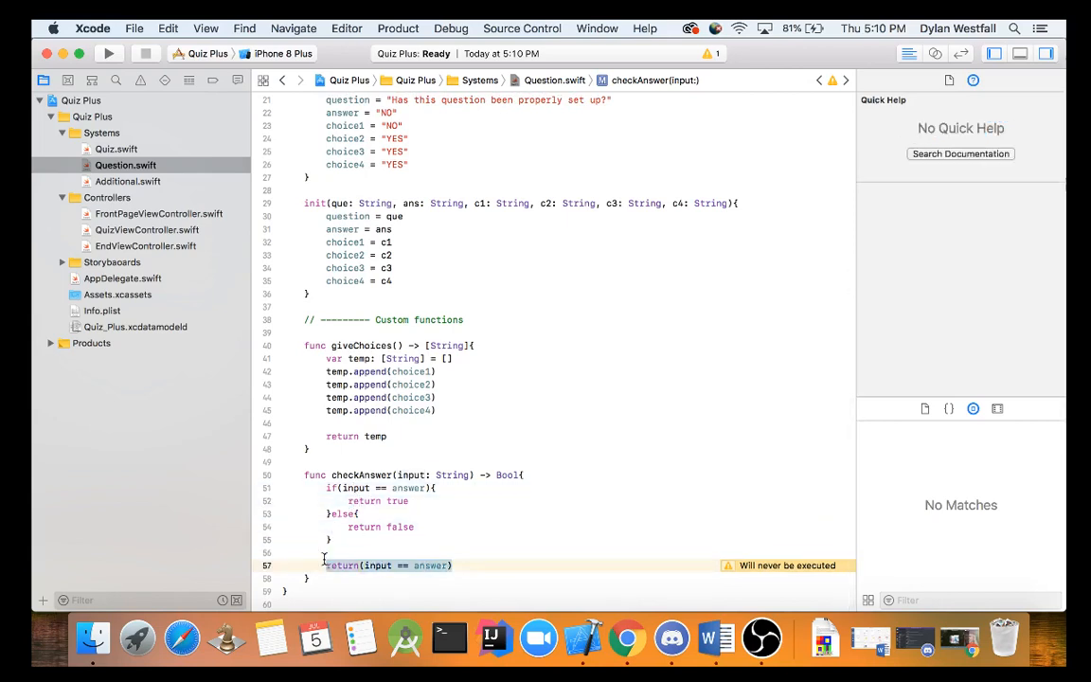
pyautogui.press('BackSpace')
pyautogui.press('BackSpace')
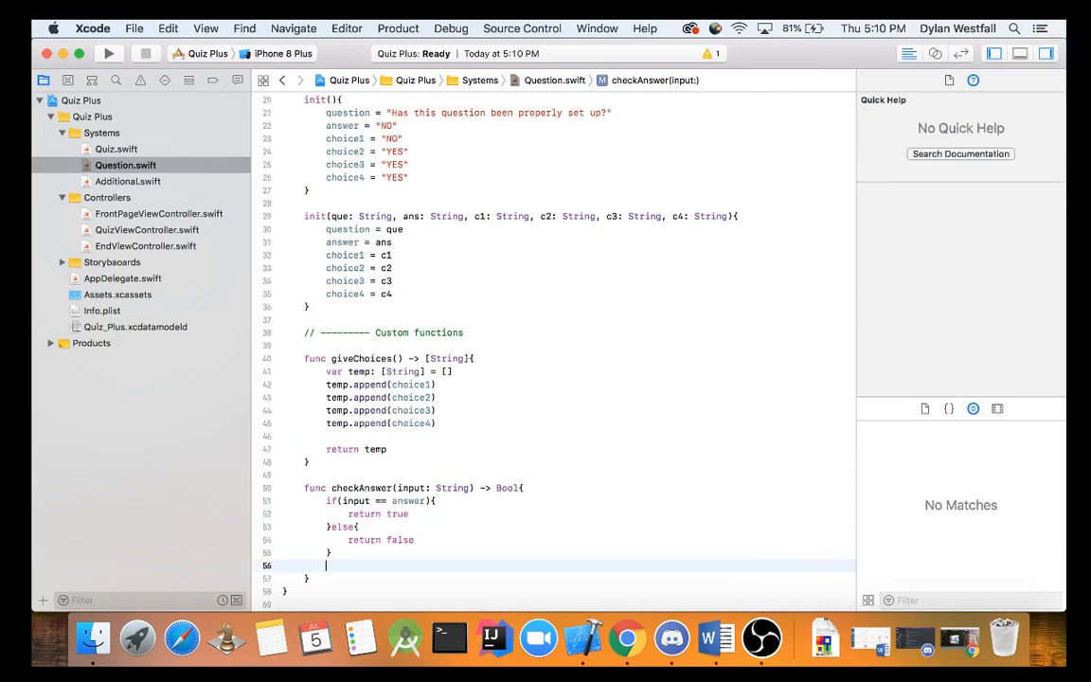
# Step: Add 'func giveQuestion() -> String' below checkAnswer that returns question
pyautogui.click(336, 553)
pyautogui.click(335, 577)
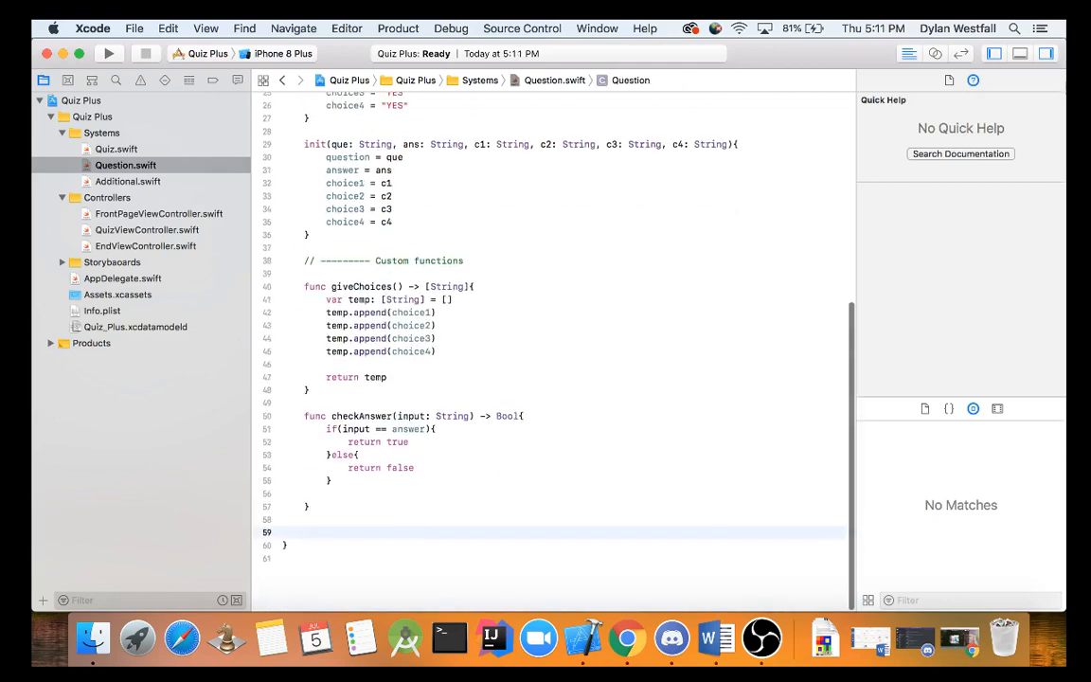
pyautogui.press('Return')
pyautogui.press('Return')
pyautogui.write('func')
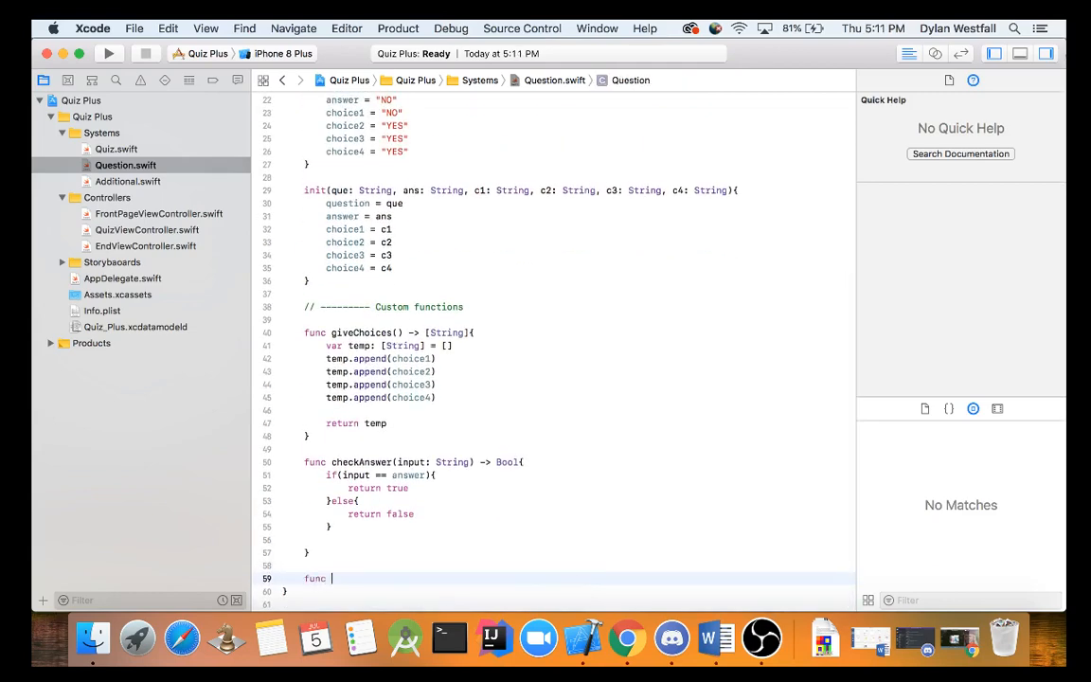
pyautogui.scroll(10, 553, 378)
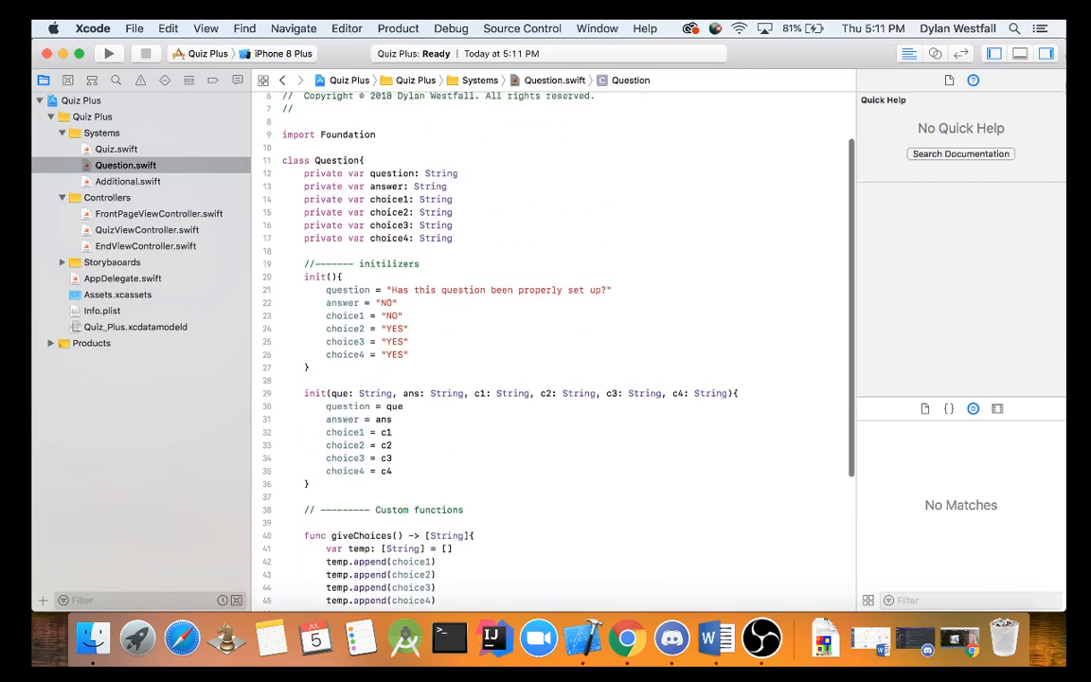
pyautogui.scroll(-3, 553, 379)
pyautogui.scroll(-5, 553, 379)
pyautogui.scroll(8, 553, 378)
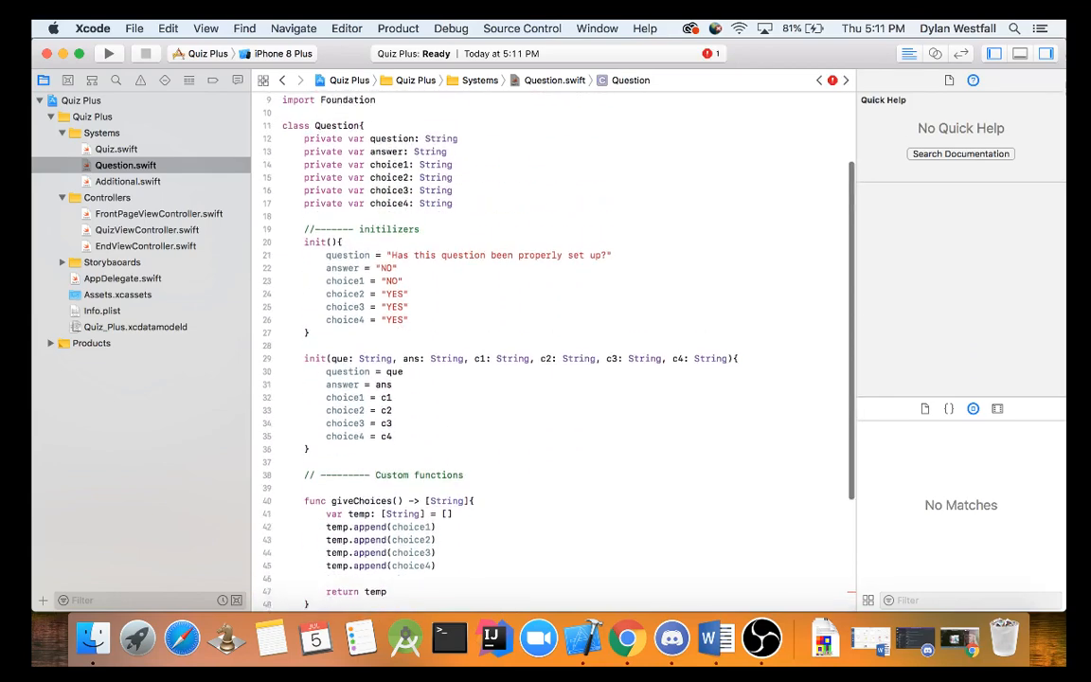
pyautogui.scroll(-2, 553, 378)
pyautogui.scroll(-5, 553, 378)
pyautogui.scroll(3, 553, 378)
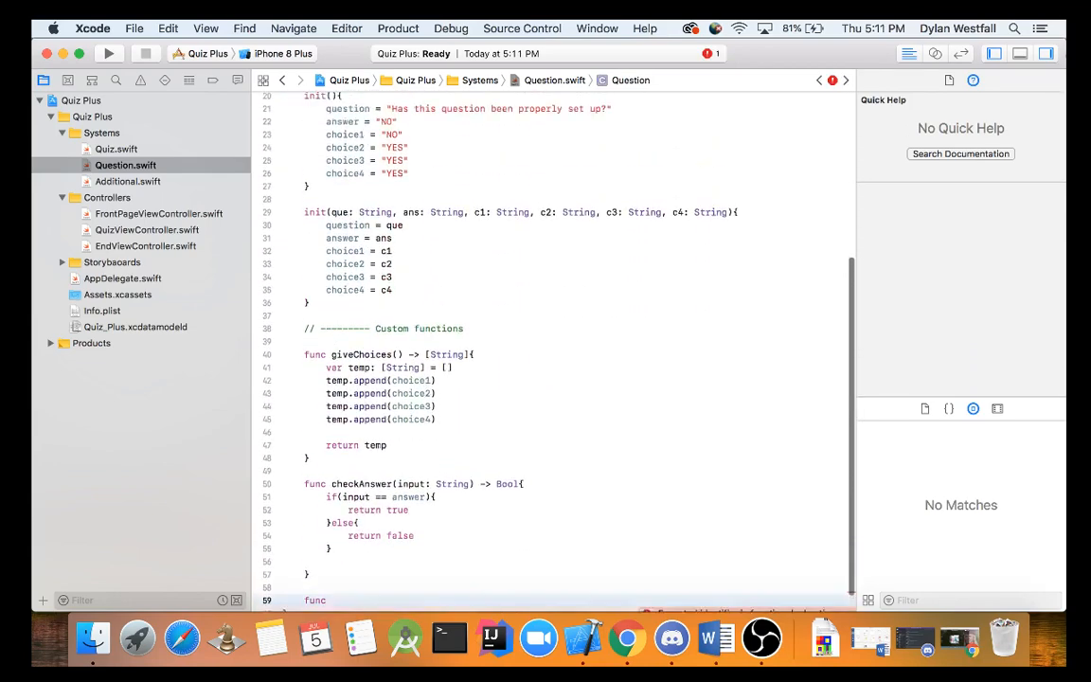
pyautogui.scroll(8, 553, 378)
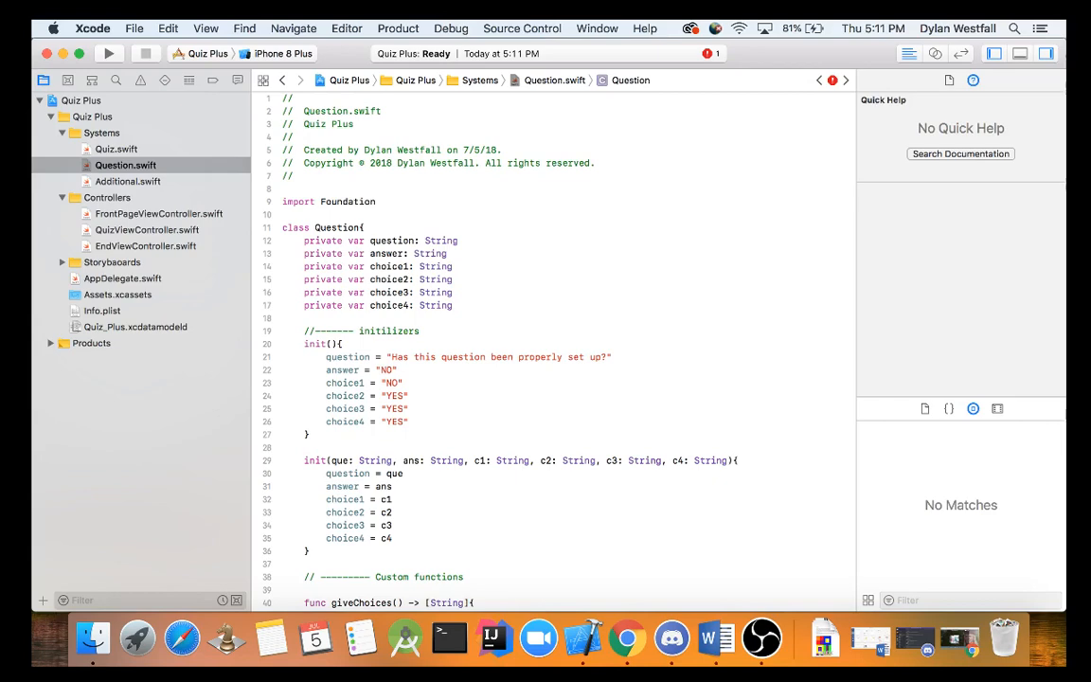
pyautogui.scroll(-8, 553, 379)
pyautogui.scroll(1, 553, 378)
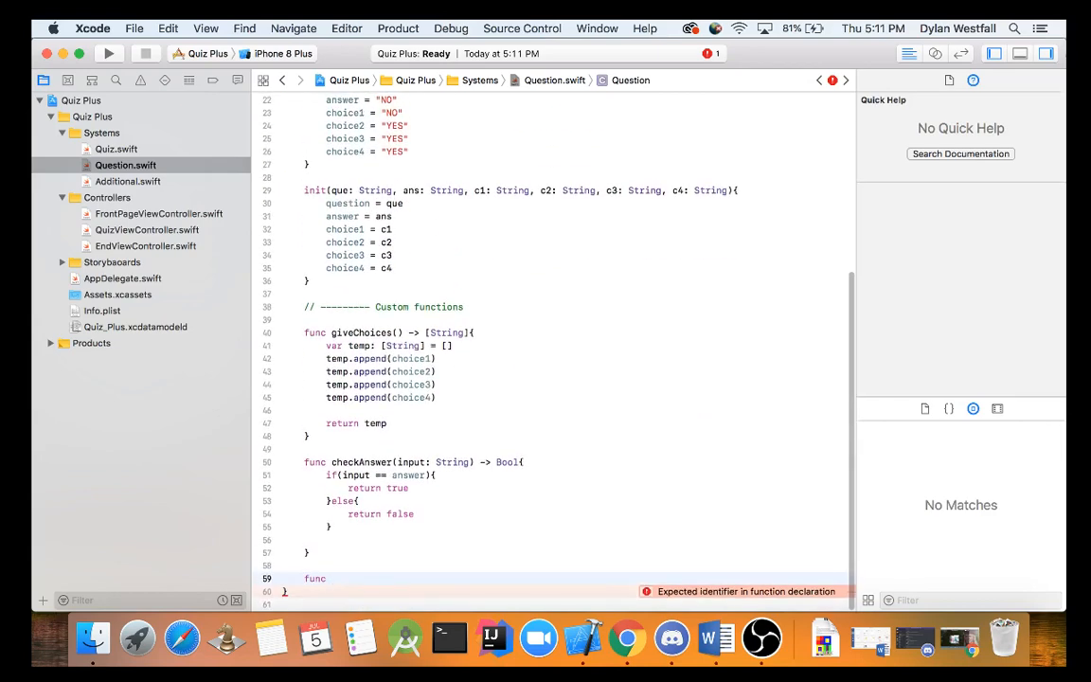
pyautogui.write('give')
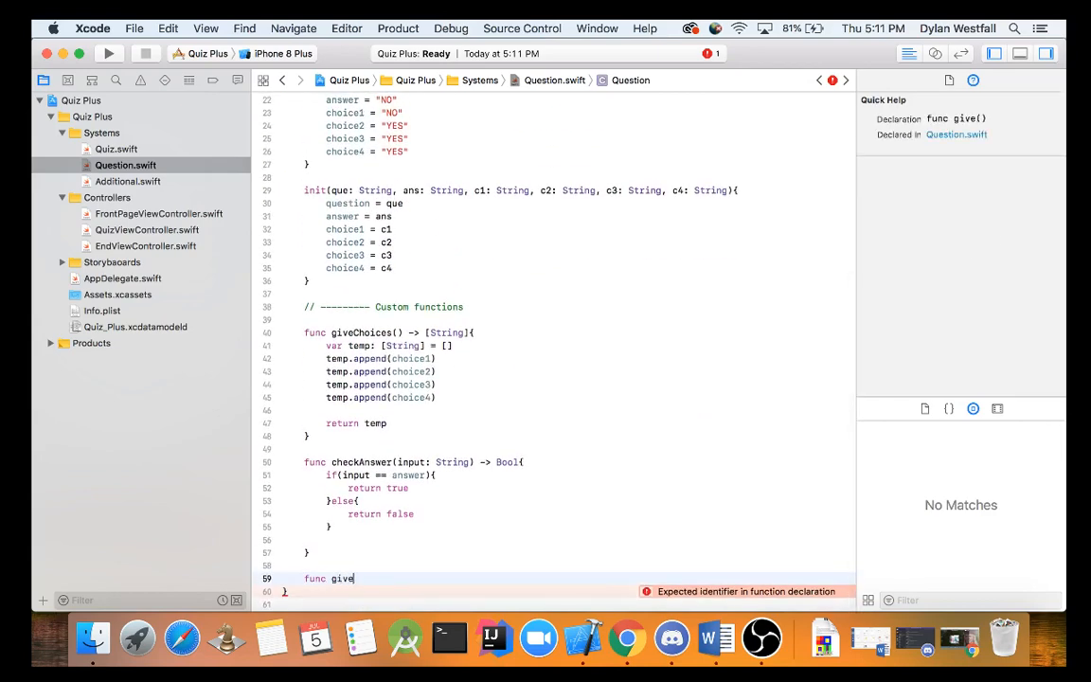
pyautogui.write('Question')
pyautogui.write('() -')
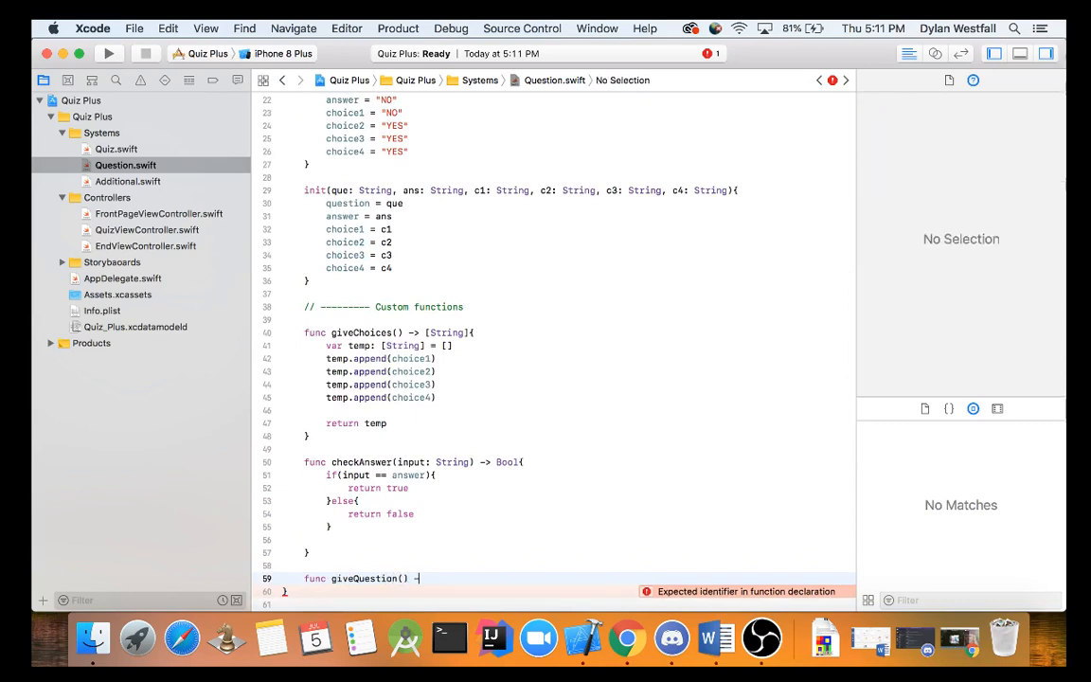
pyautogui.write('> String')
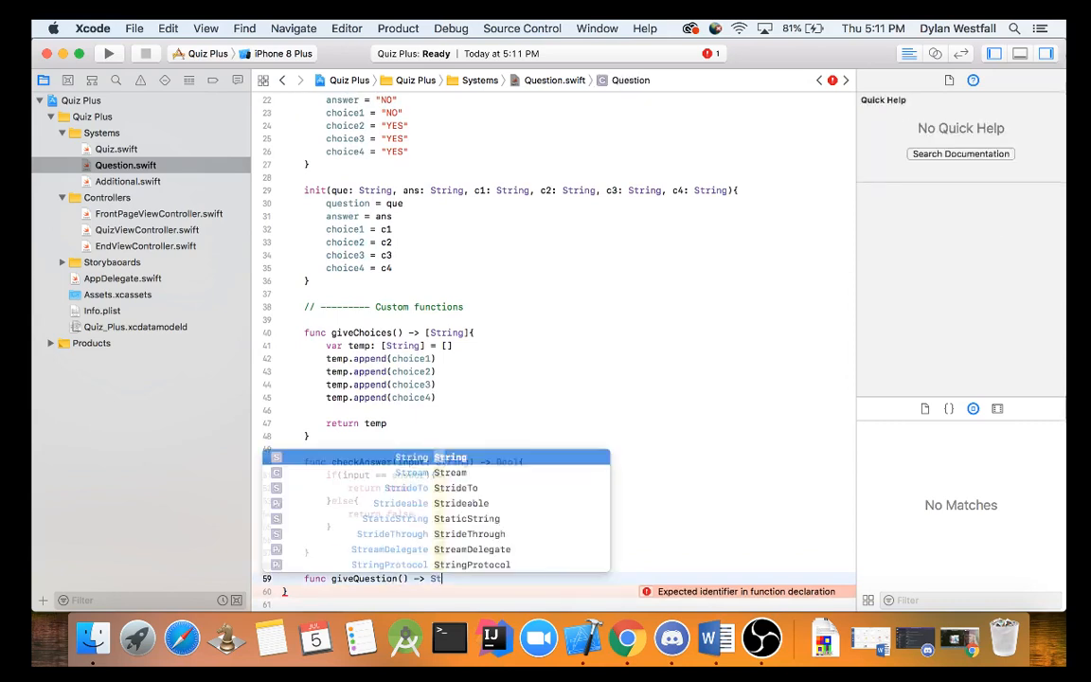
pyautogui.write('{')
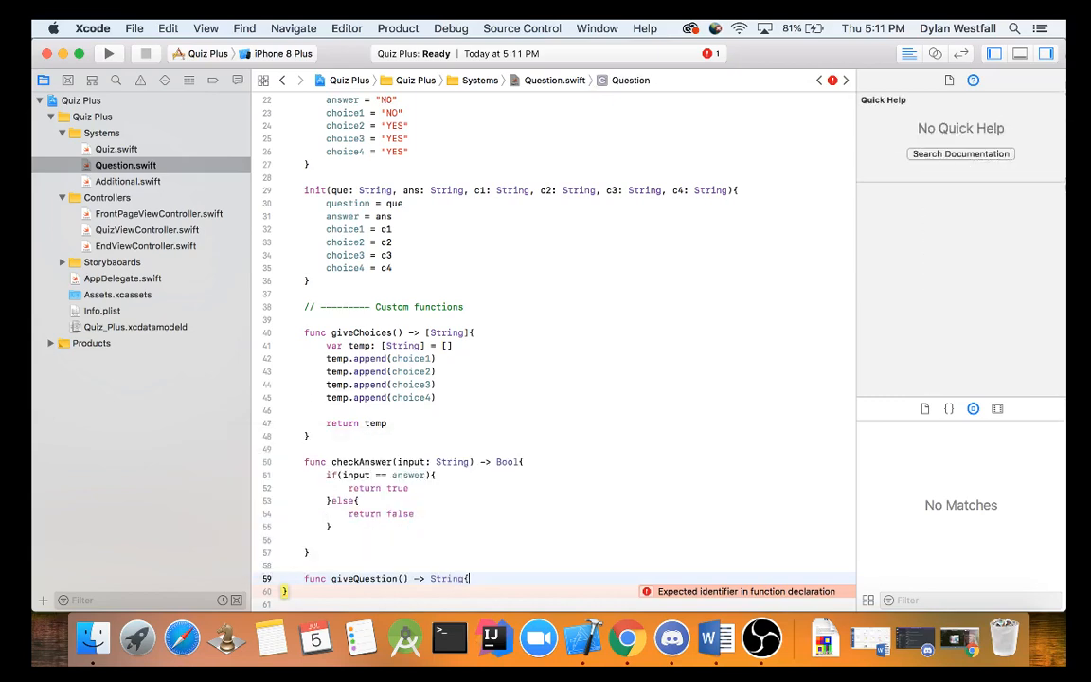
pyautogui.press('Return')
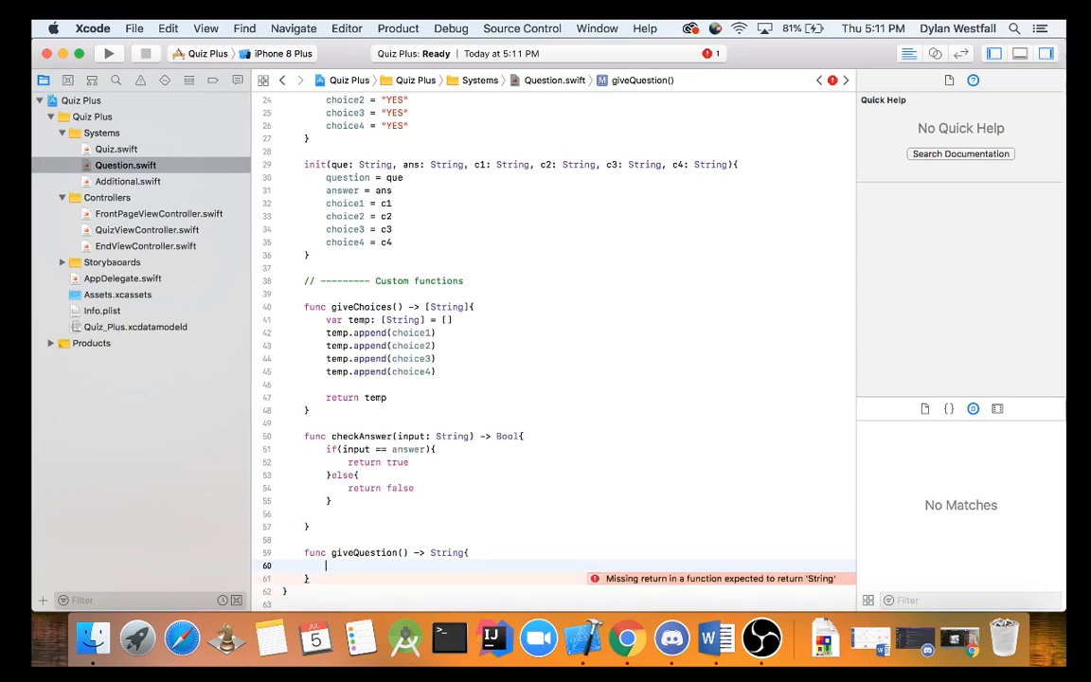
pyautogui.write('return q')
pyautogui.write('uestion')
pyautogui.click(353, 579)
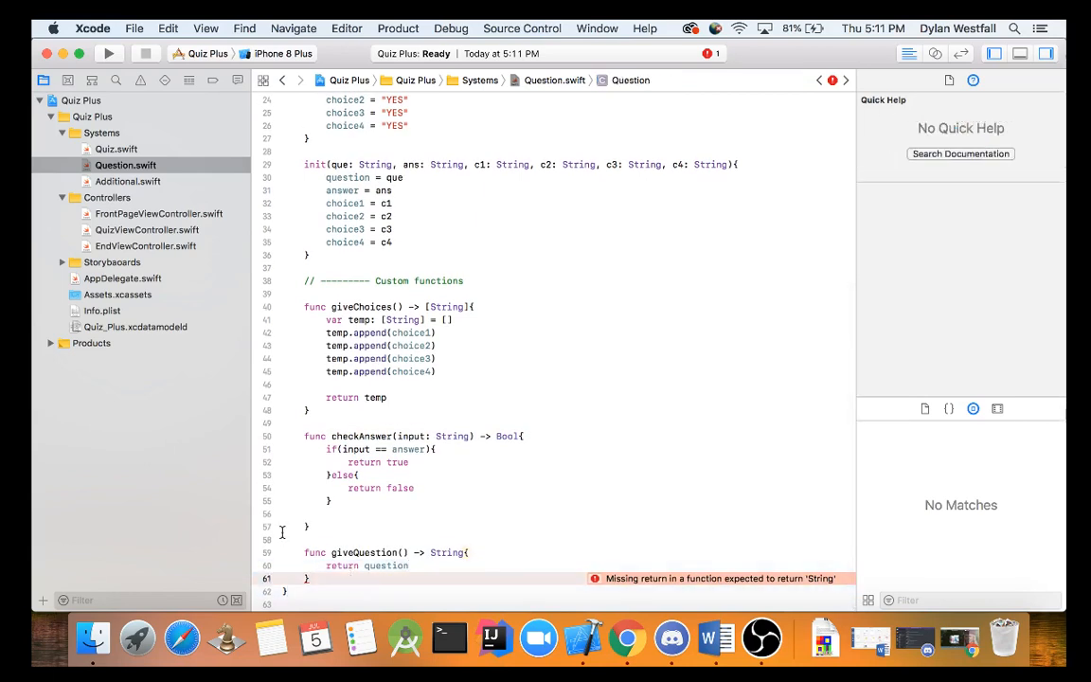
pyautogui.moveTo(289, 552)
pyautogui.mouseDown()
pyautogui.moveTo(427, 564)
pyautogui.moveTo(438, 577)
pyautogui.mouseUp()
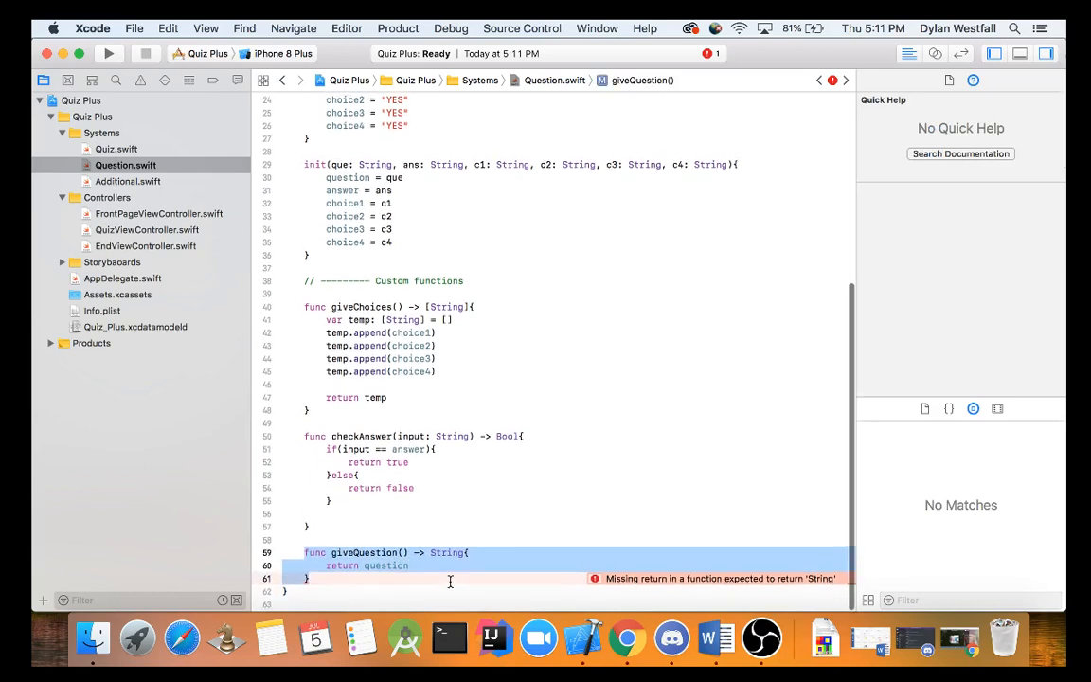
pyautogui.click(450, 581)
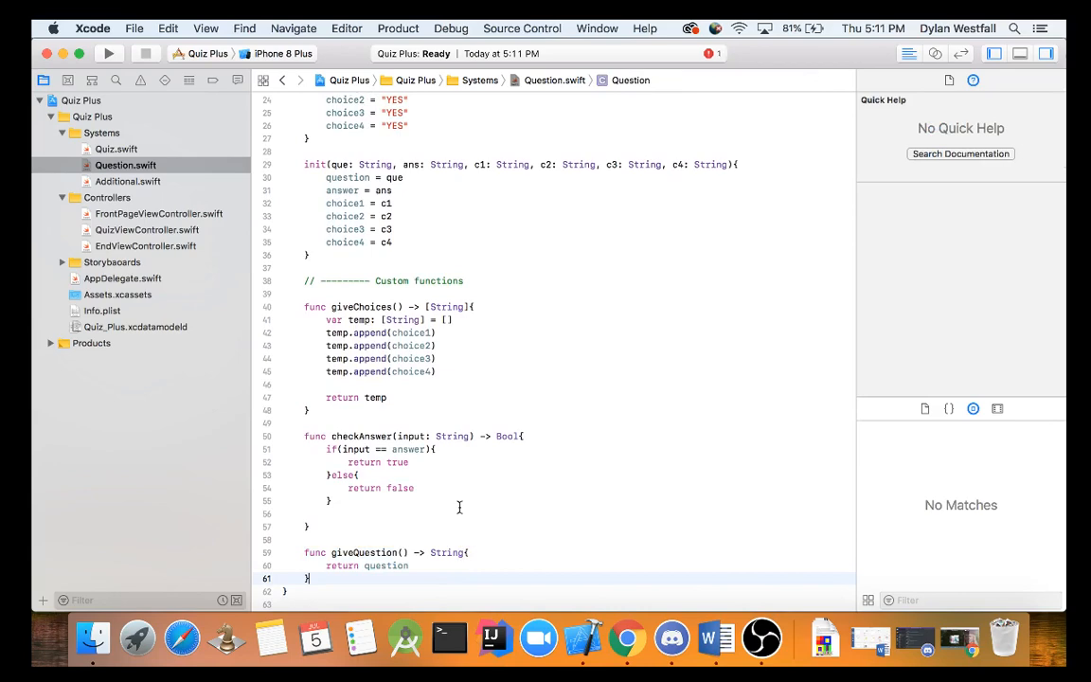
pyautogui.scroll(10, 416, 473)
pyautogui.scroll(5, 417, 416)
pyautogui.scroll(-3, 494, 338)
pyautogui.scroll(-5, 495, 338)
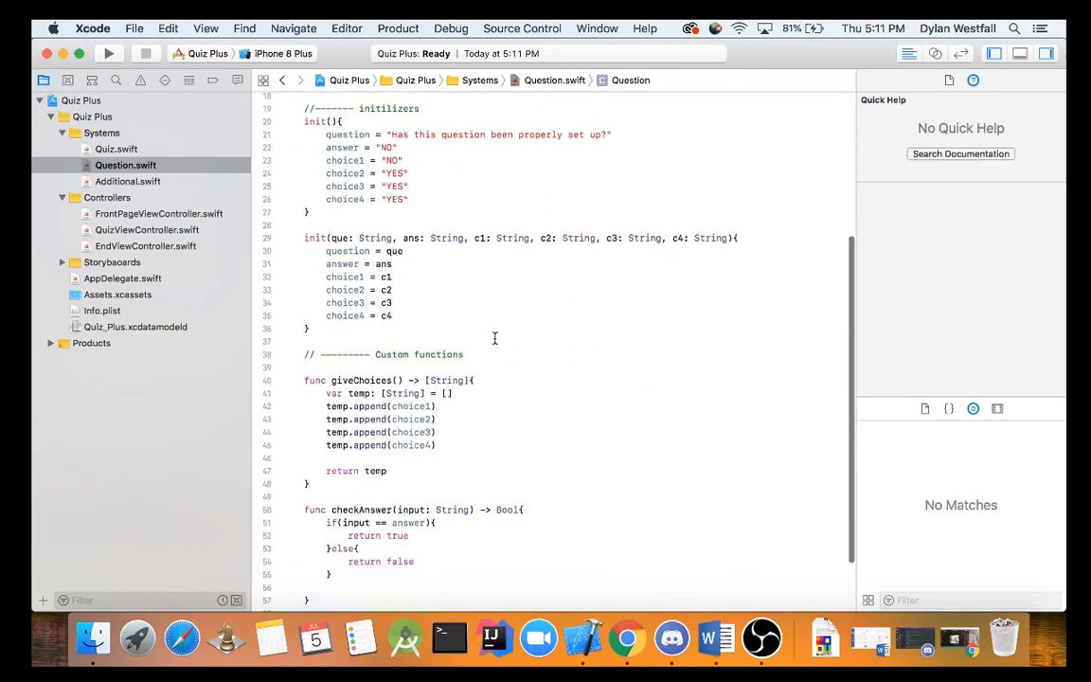
pyautogui.scroll(-3, 494, 379)
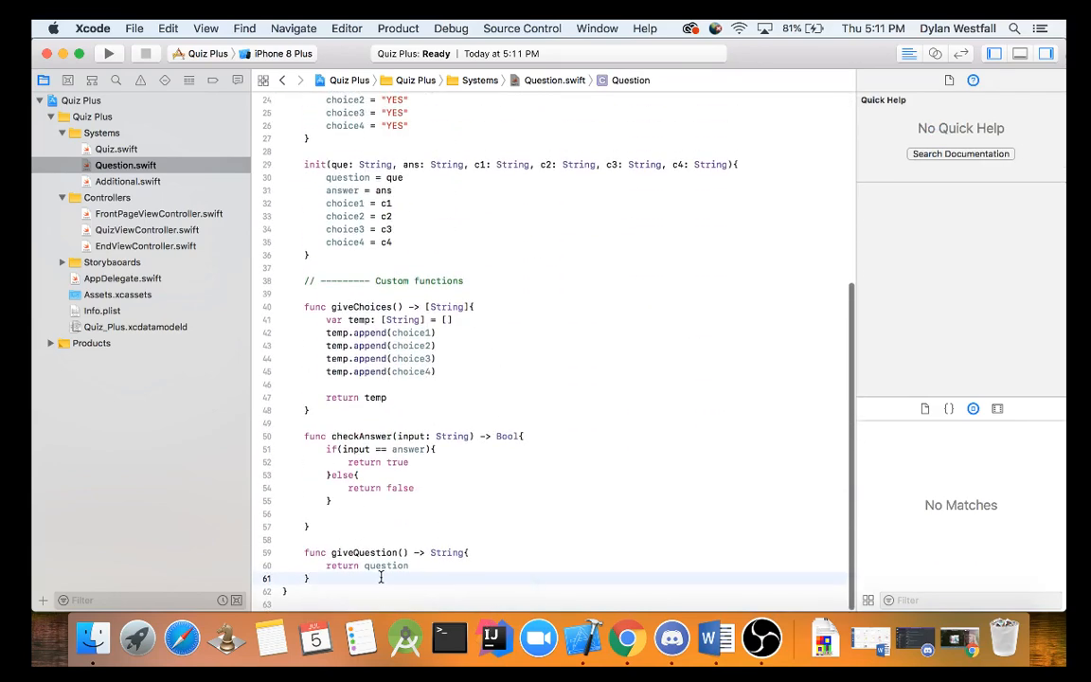
pyautogui.scroll(-1, 407, 492)
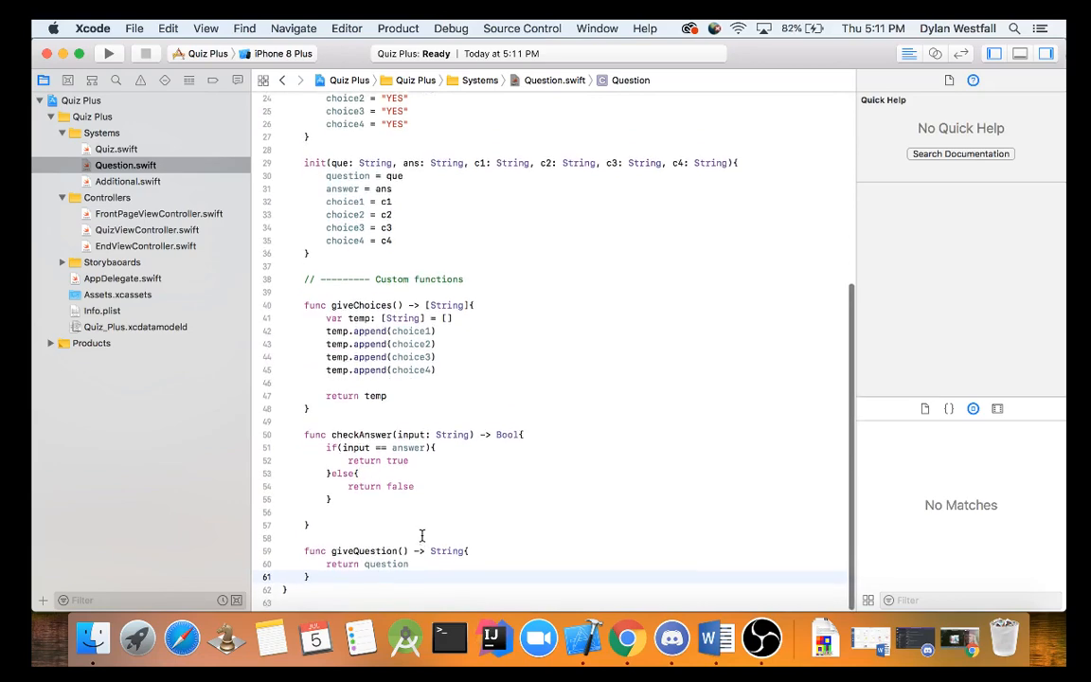
pyautogui.scroll(8, 426, 472)
pyautogui.scroll(5, 474, 482)
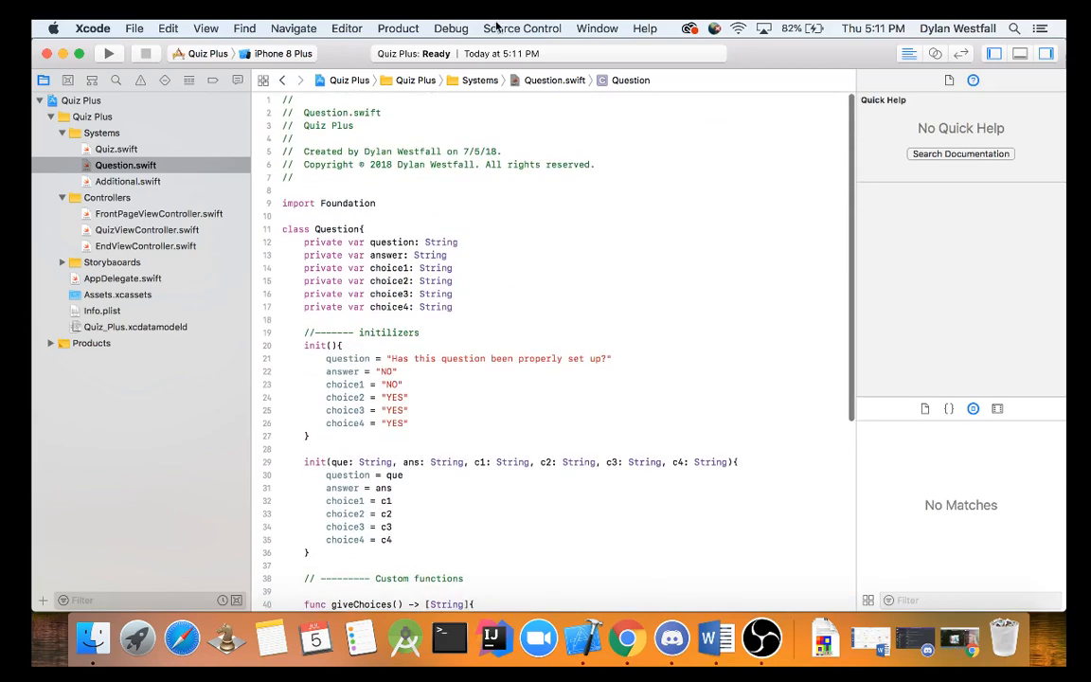
pyautogui.scroll(-8, 511, 491)
pyautogui.scroll(8, 511, 492)
pyautogui.scroll(-2, 530, 445)
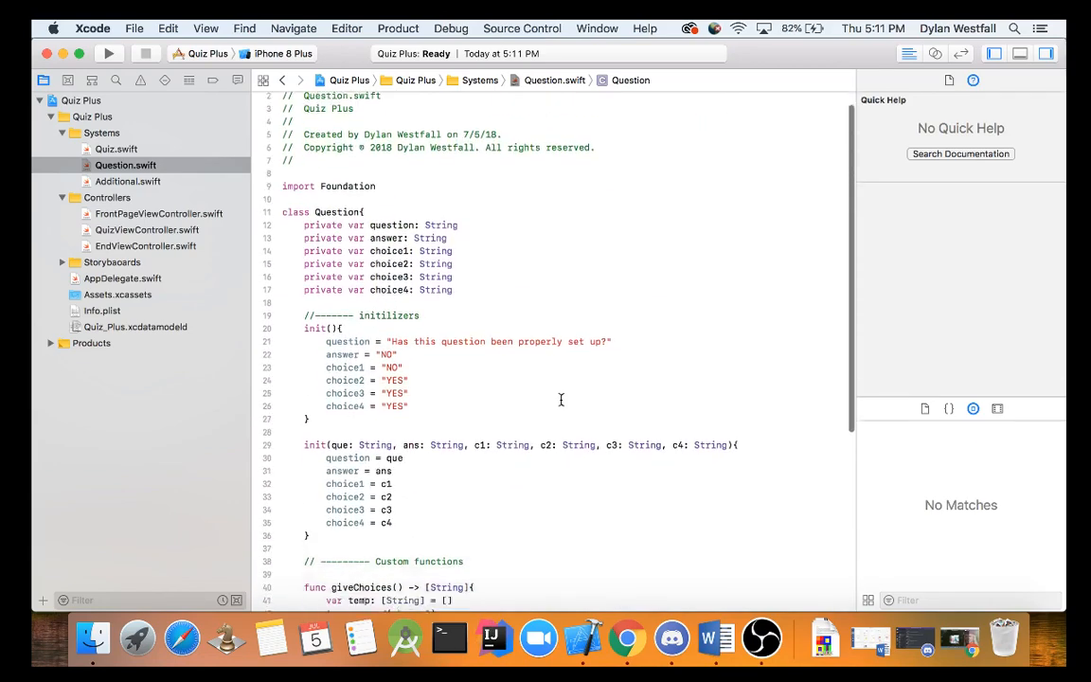
pyautogui.scroll(-5, 561, 401)
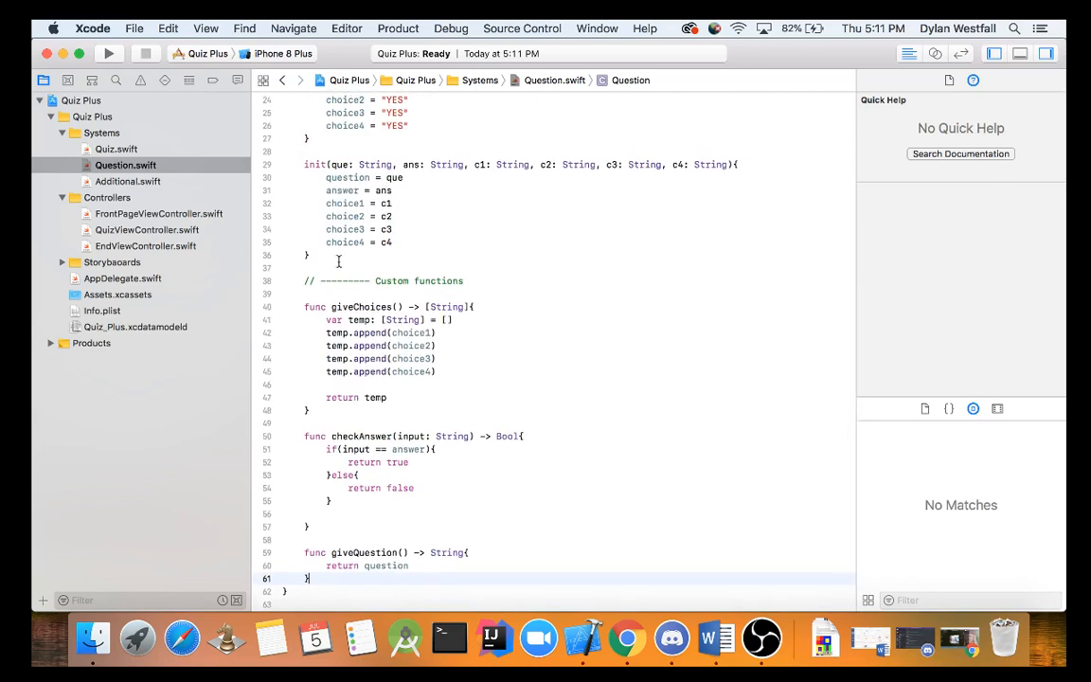
pyautogui.click(117, 149)
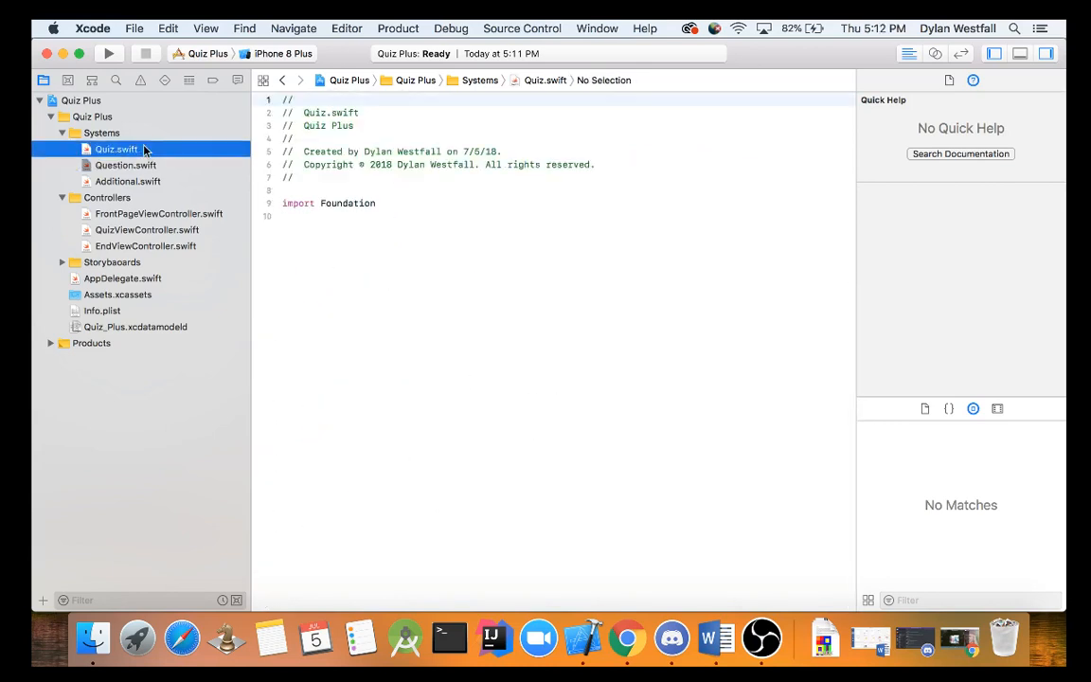
pyautogui.click(126, 165)
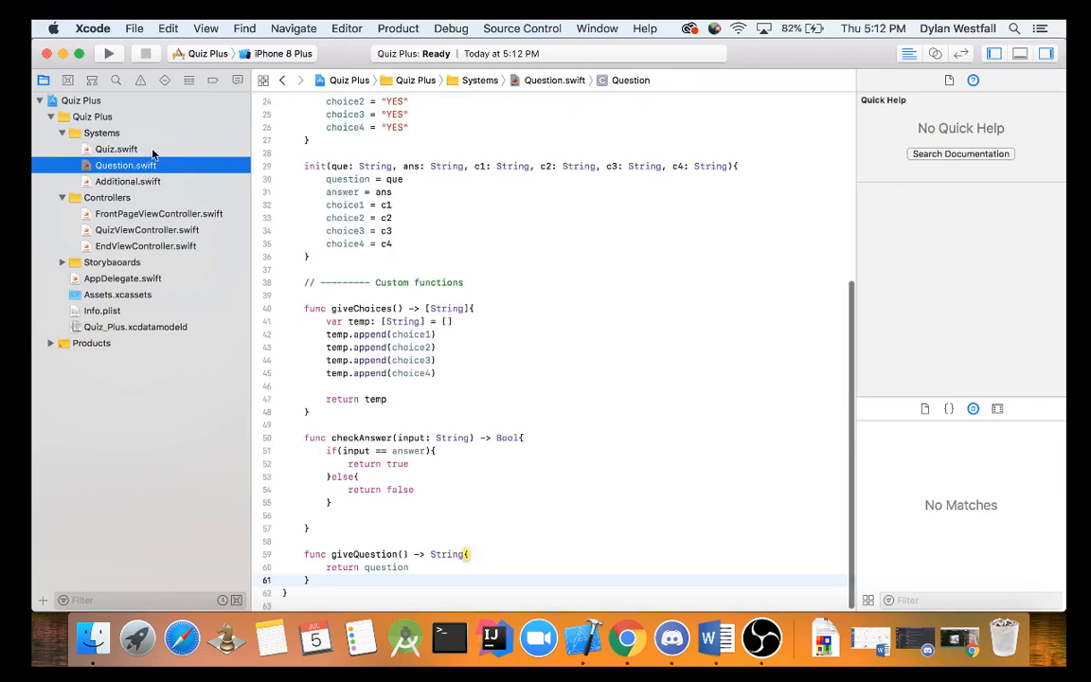